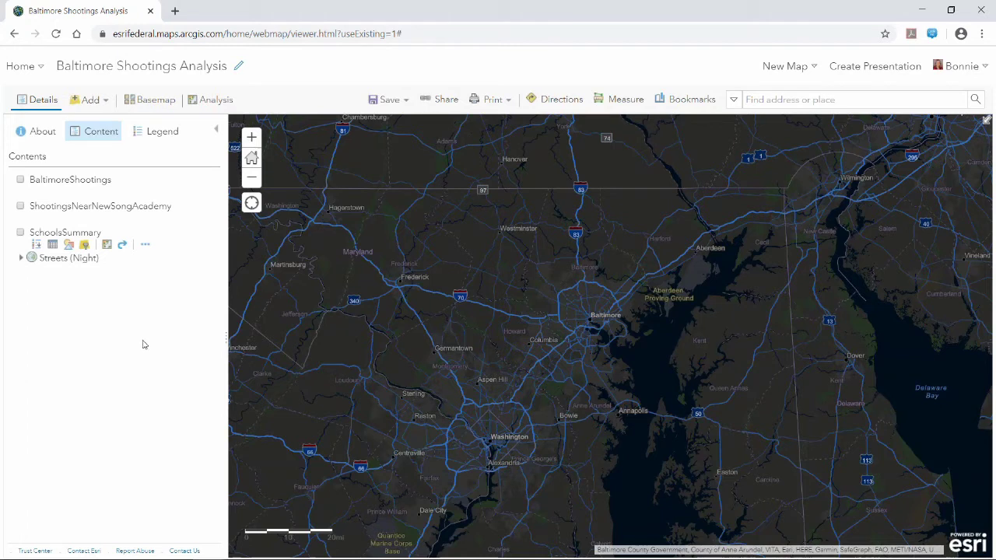
Step: Search Living Atlas for 'public schools' and add the Public Schools layer to the map
click(94, 109)
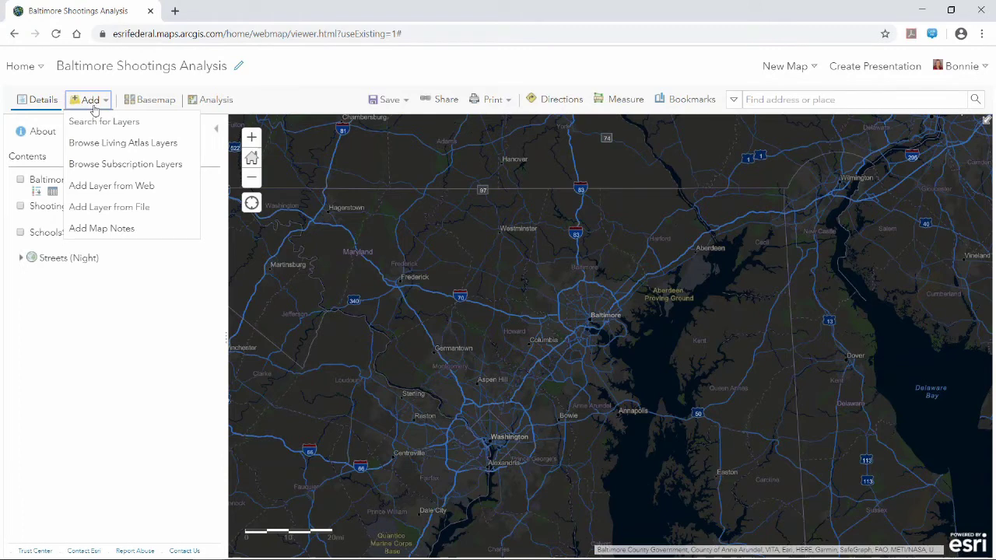
click(109, 148)
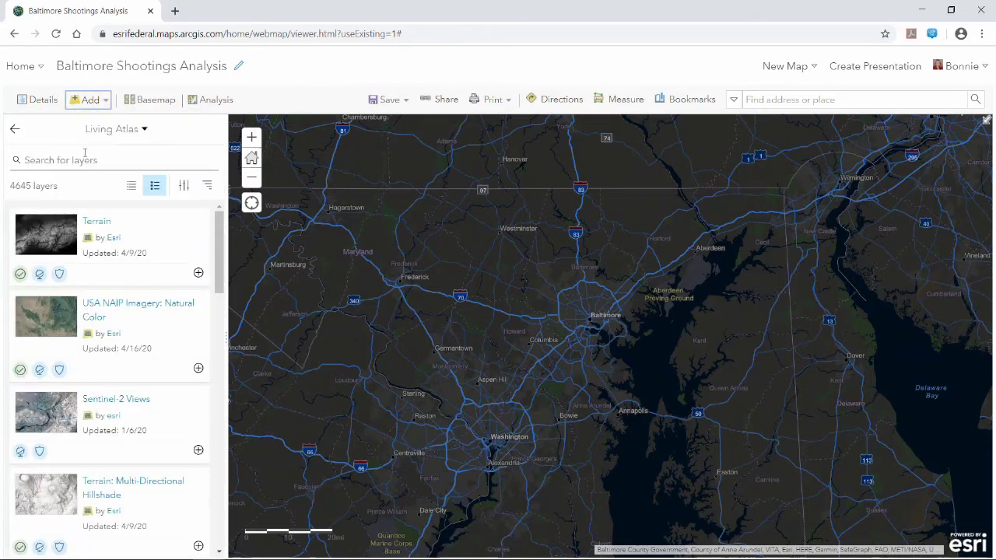
click(83, 160)
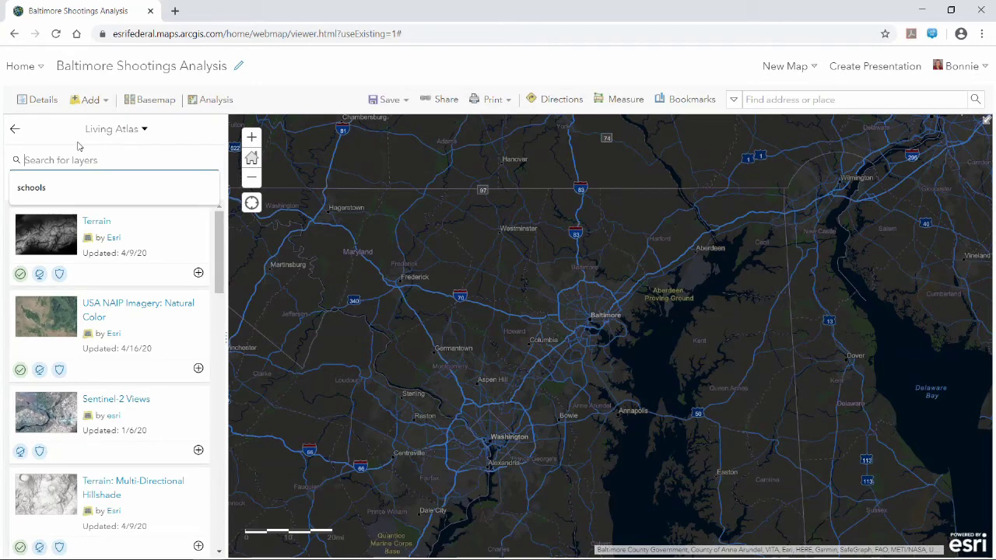
text(pu)
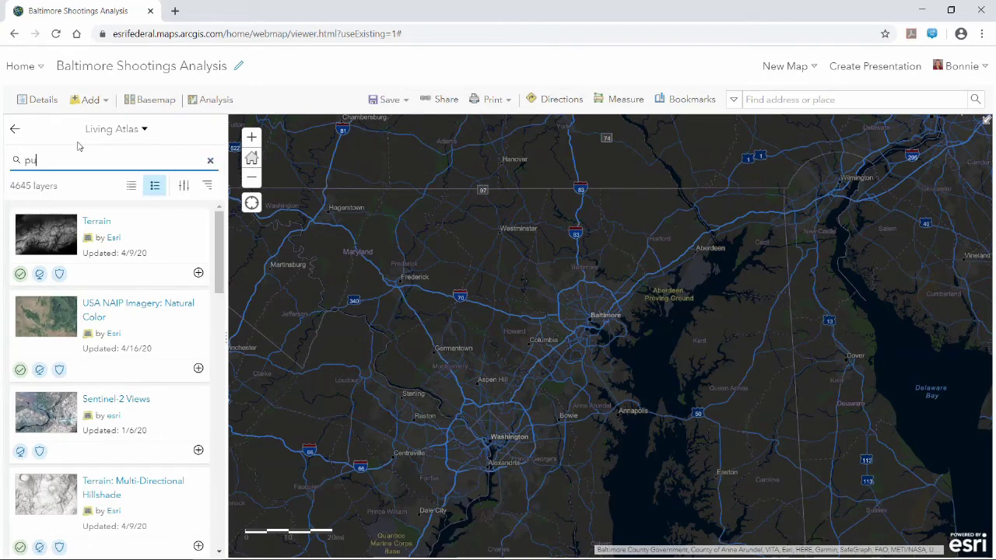
text(blic schools)
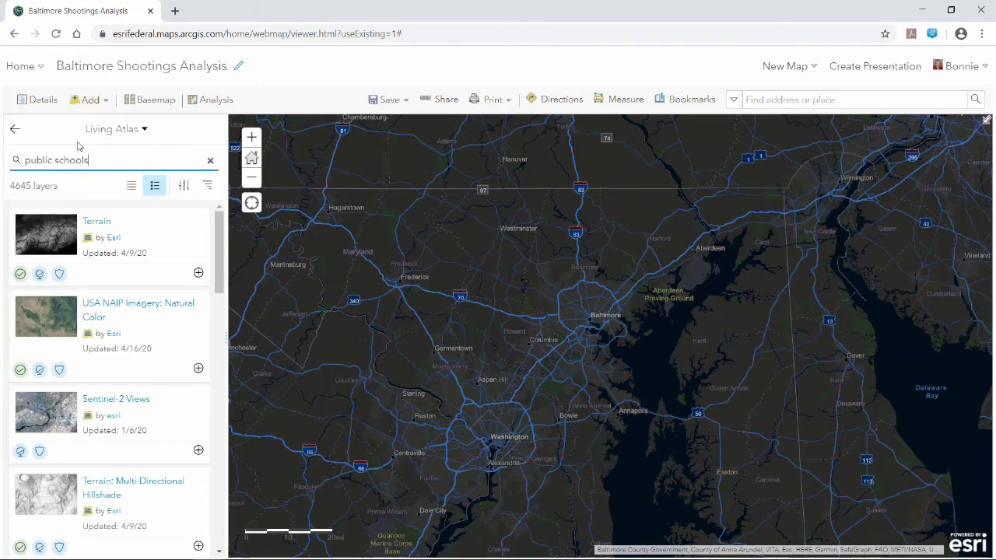
key(Return)
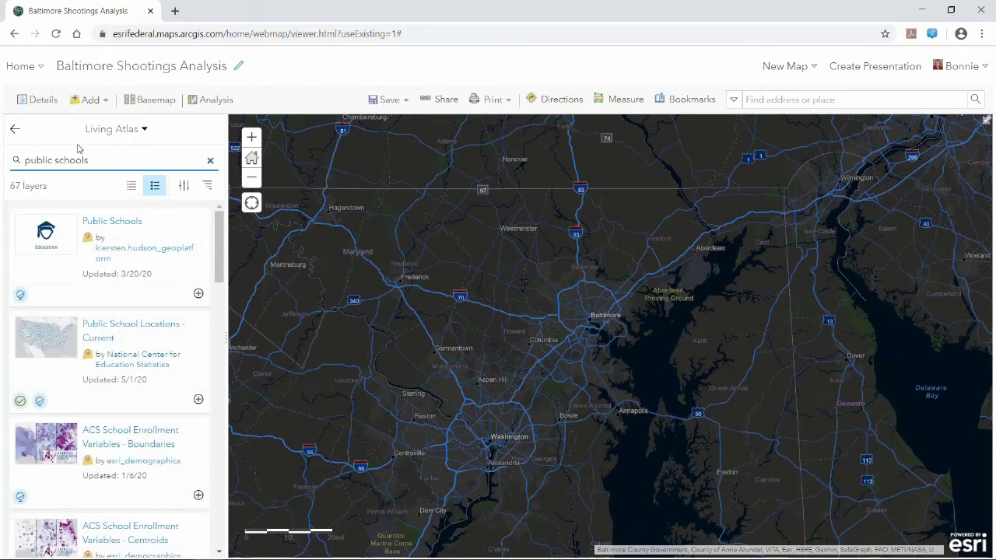
click(199, 293)
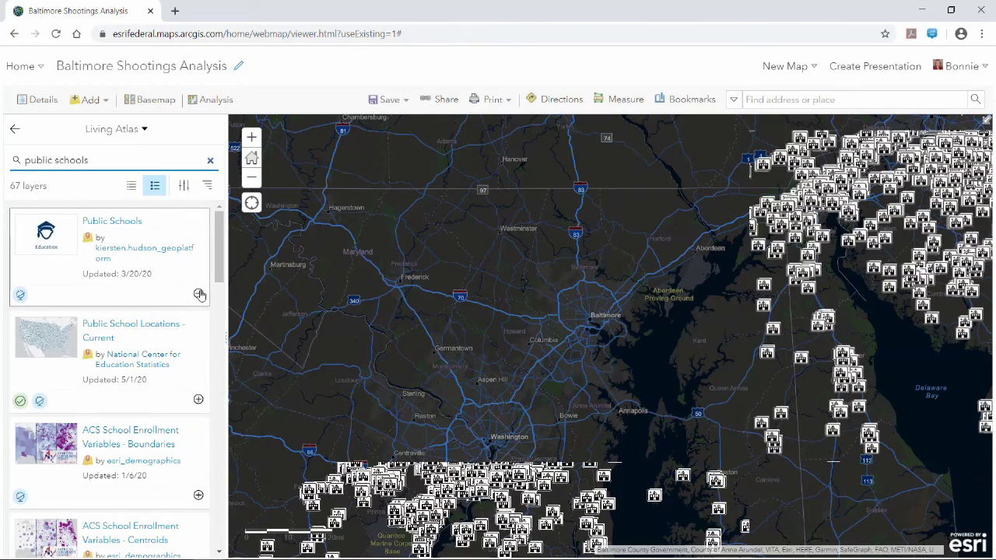
click(14, 128)
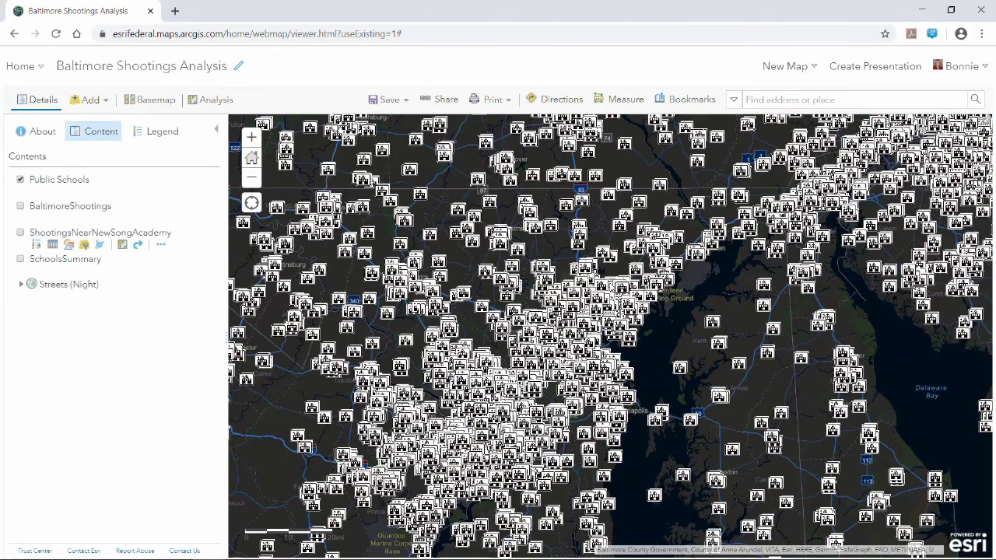
scroll(611, 335, down, 1)
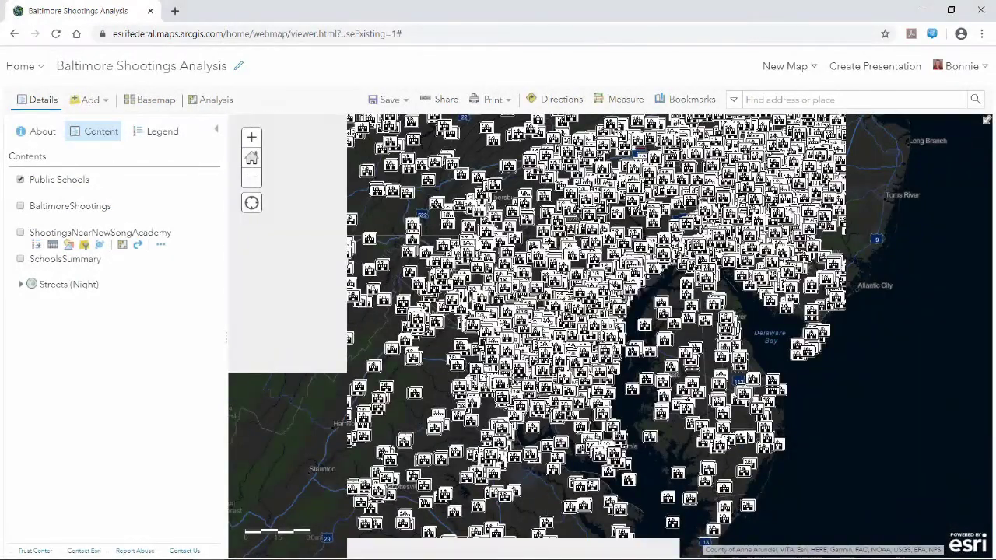
scroll(611, 335, up, 1)
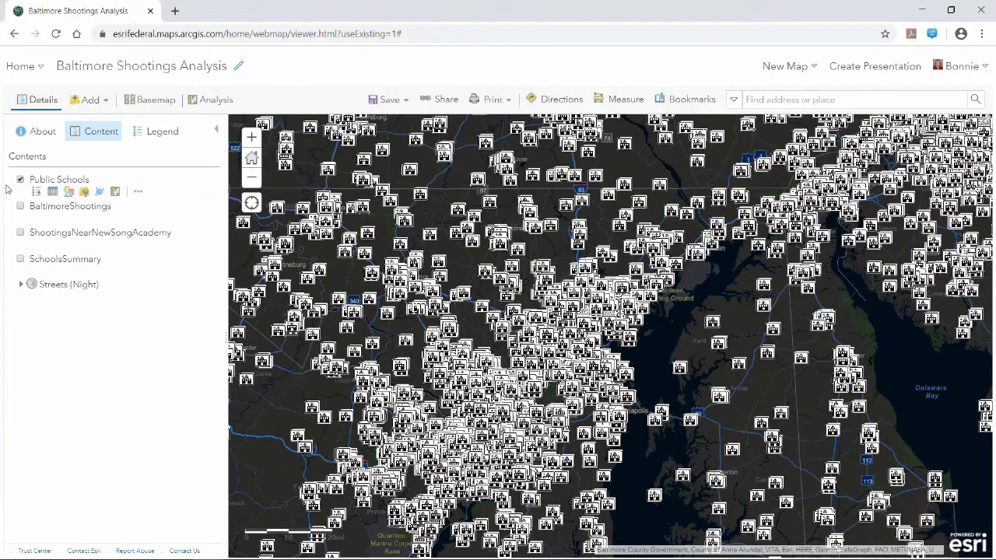
Step: Filter Public Schools to STATE is MD using unique values, then pan around Baltimore
click(85, 192)
text(st)
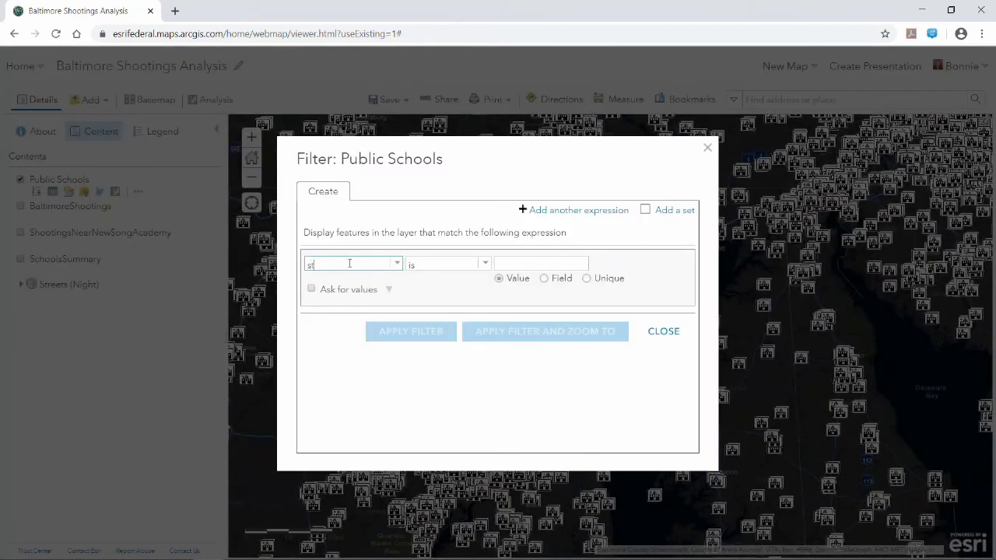
click(348, 279)
click(587, 279)
click(580, 264)
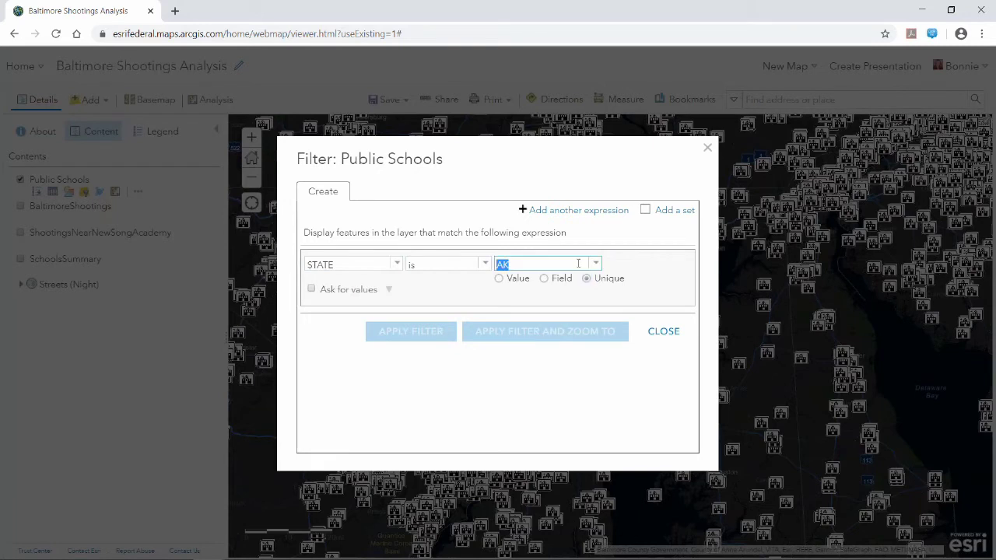
text(MD)
click(519, 278)
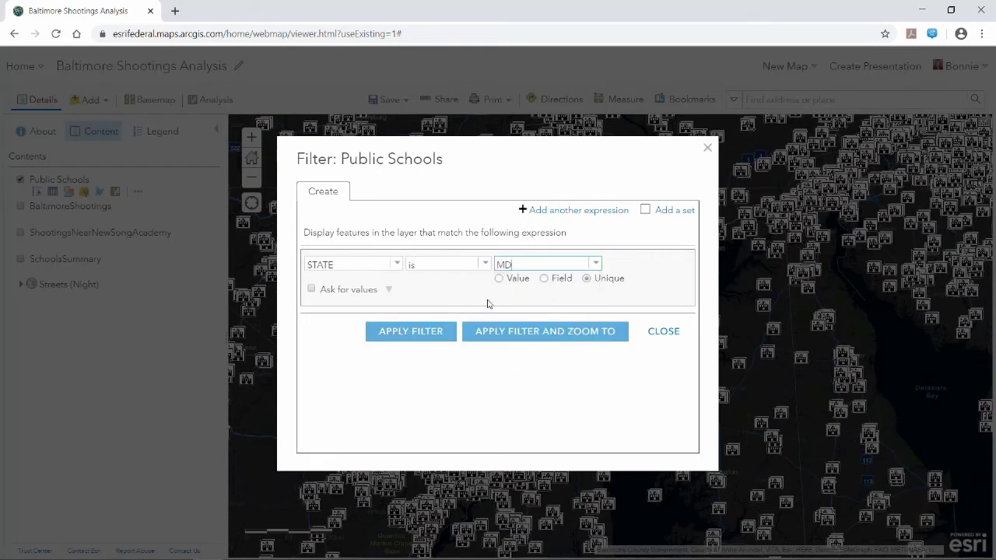
click(420, 337)
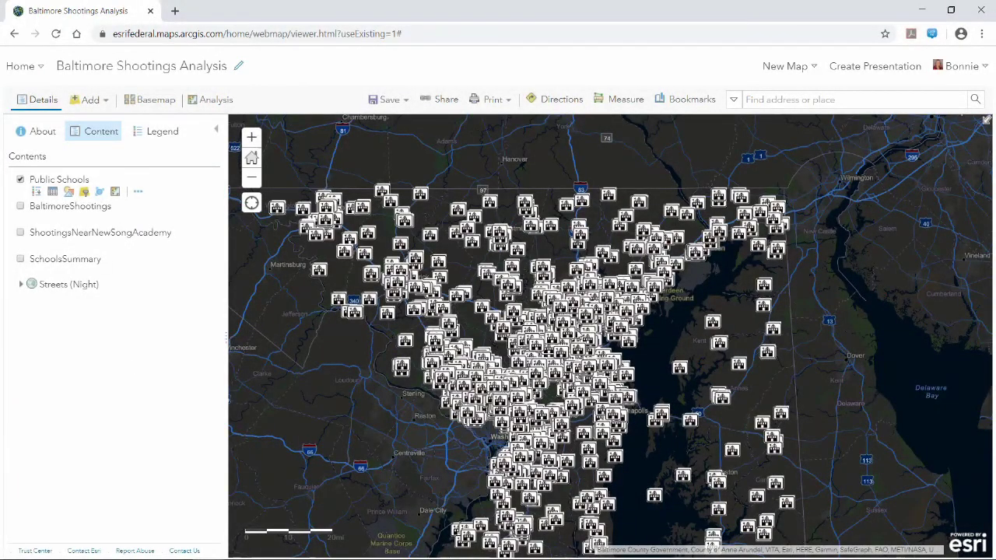
scroll(580, 333, up, 1)
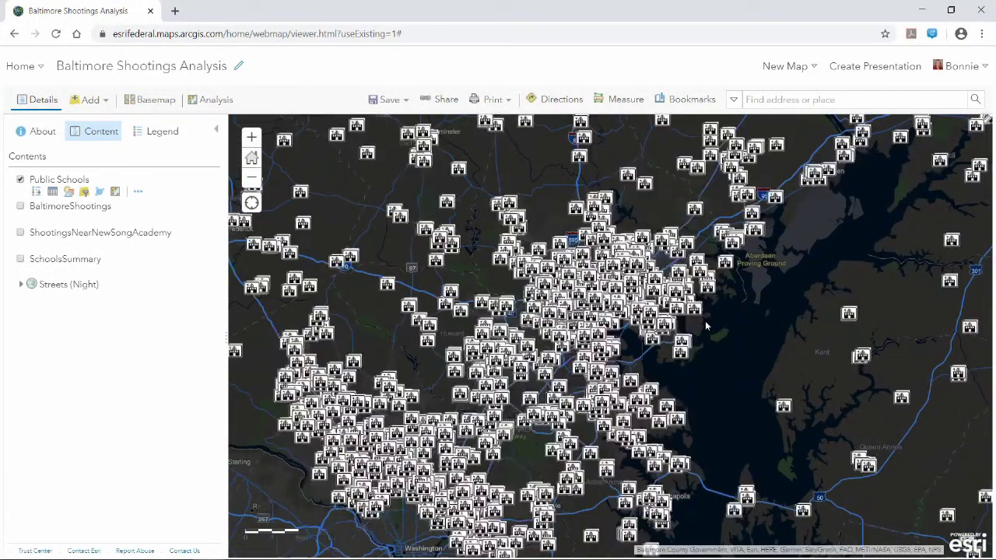
drag(705, 325, 686, 343)
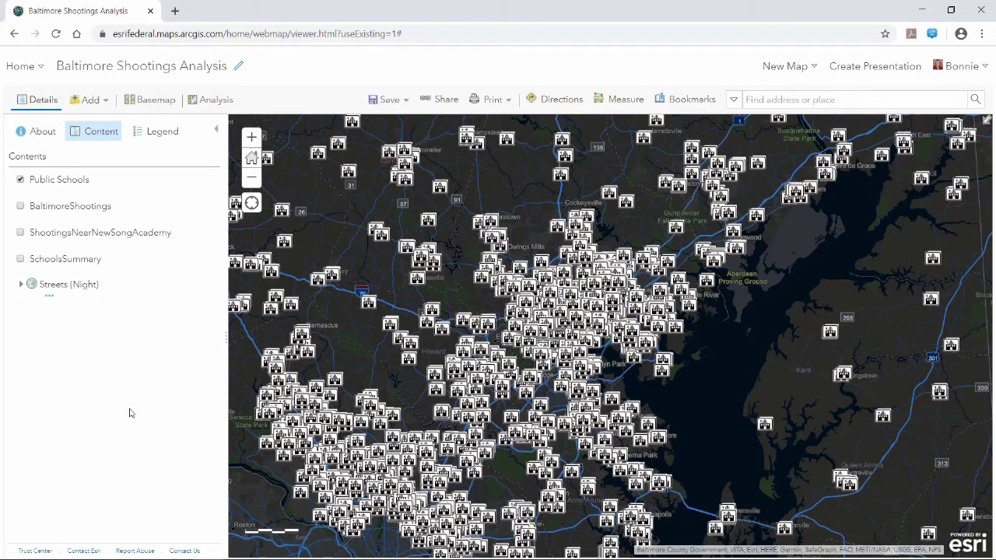
mouse_move(130, 558)
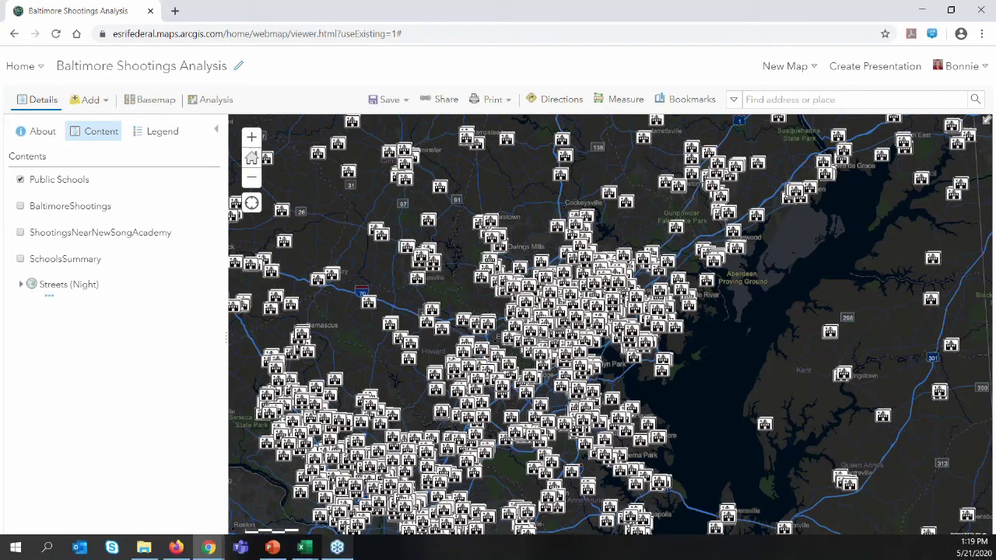
click(311, 551)
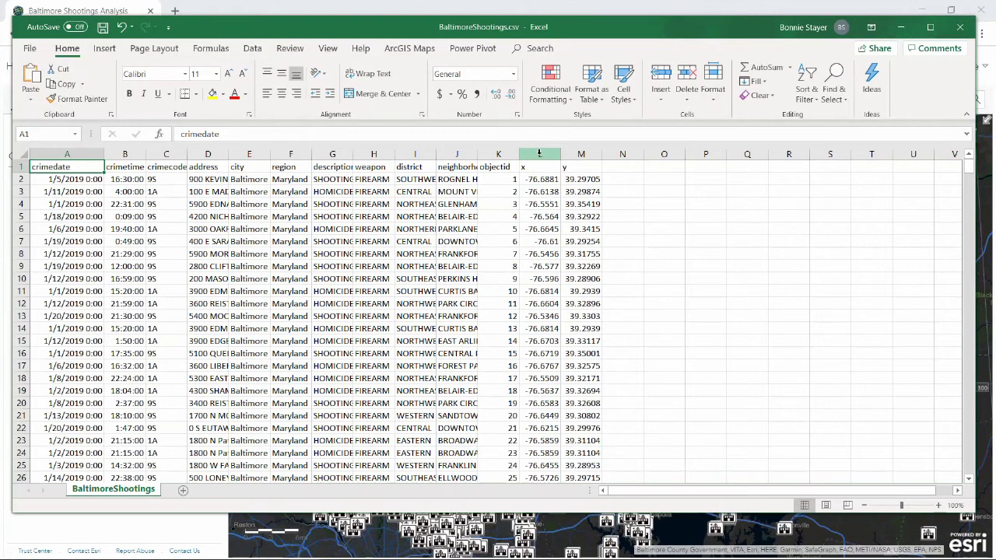
click(581, 154)
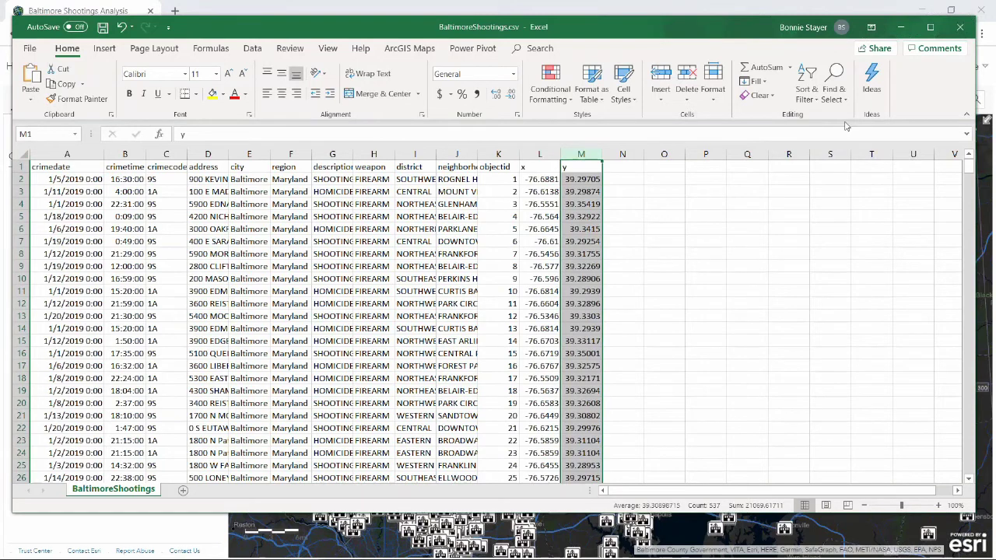
click(620, 180)
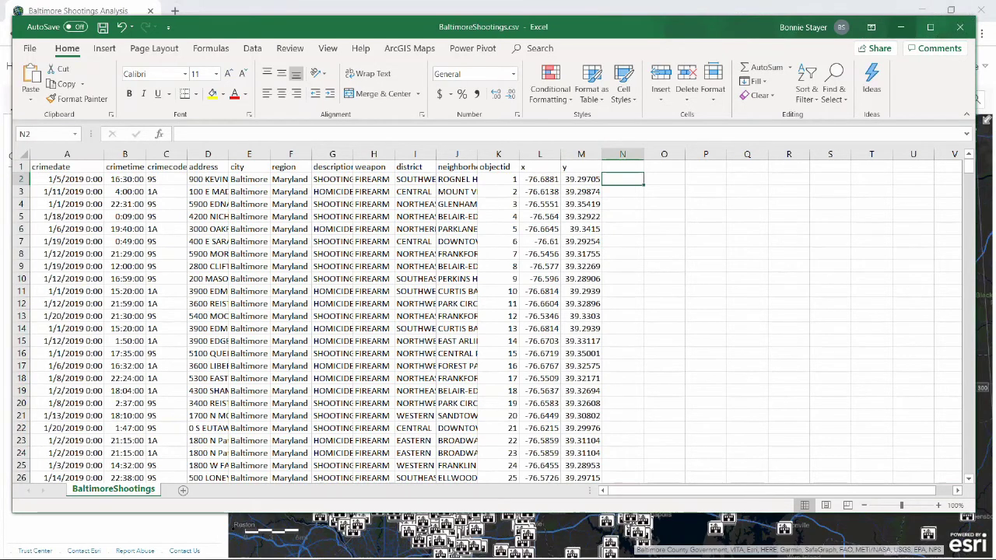
key(super+Down)
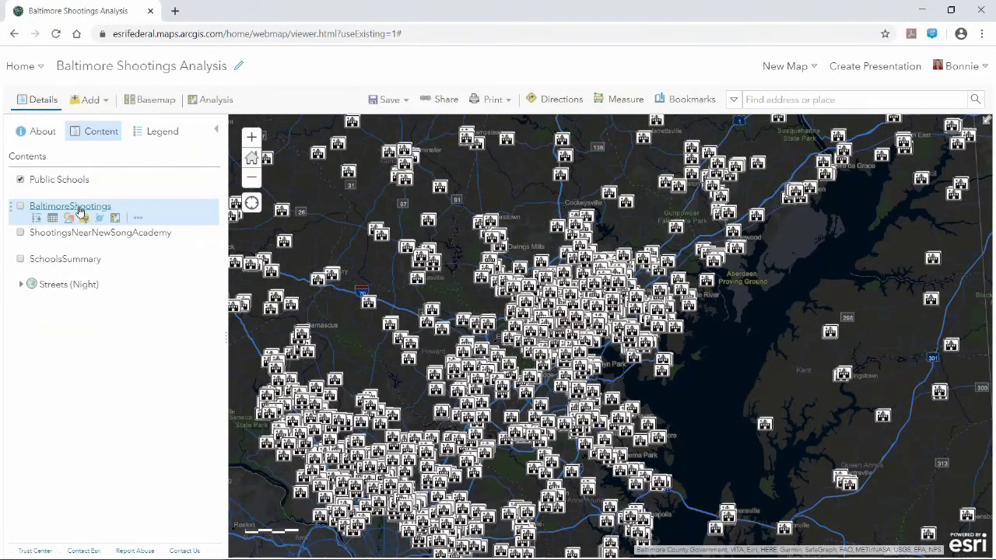
Step: Turn on the BaltimoreShootings layer
click(21, 207)
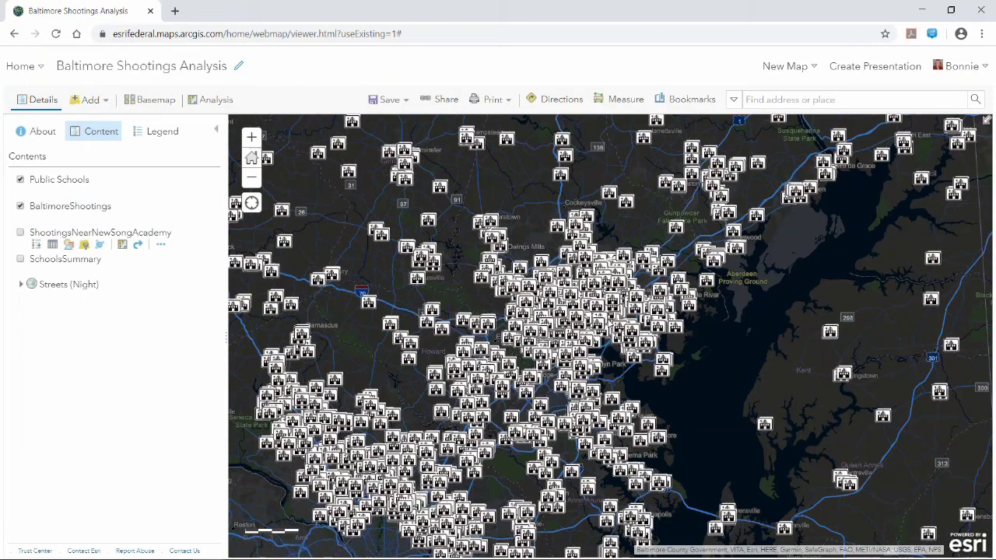
scroll(609, 323, up, 1)
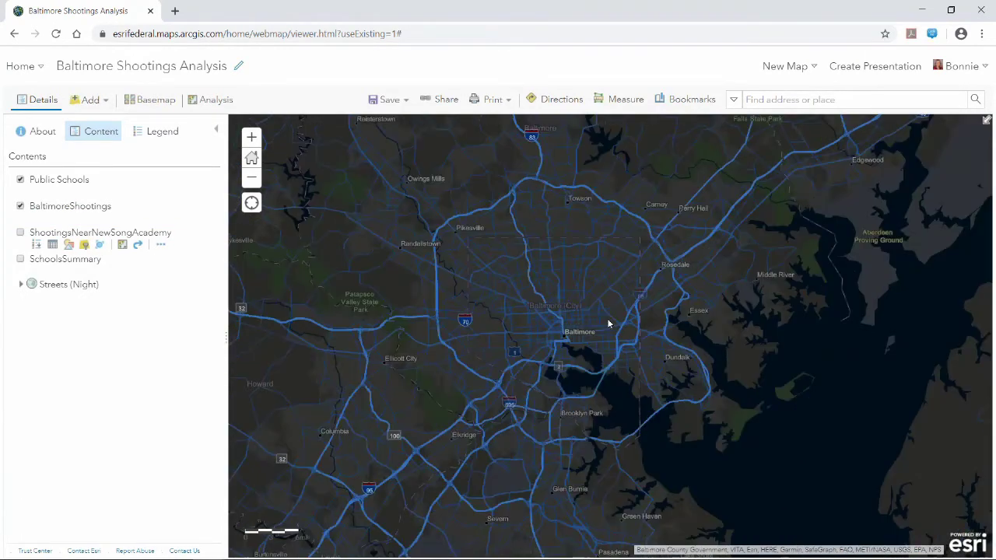
scroll(503, 338, up, 1)
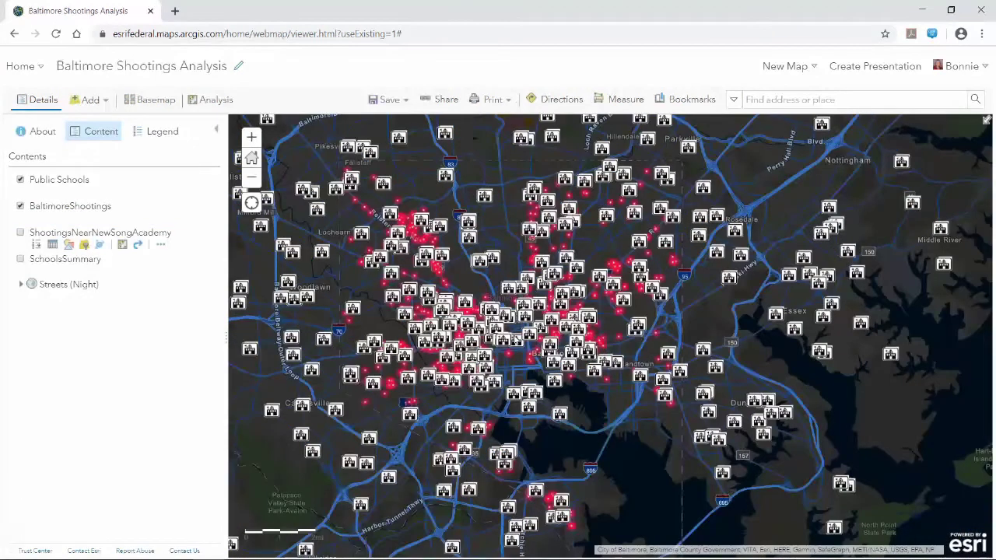
scroll(503, 339, up, 1)
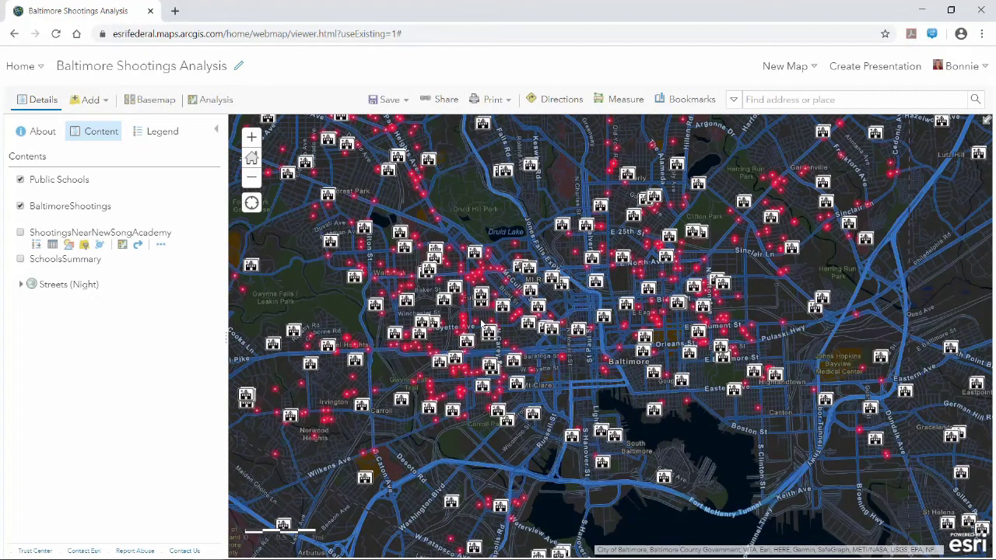
Step: Open the Summarize Nearby tool from the Summarize Data analysis group
click(218, 103)
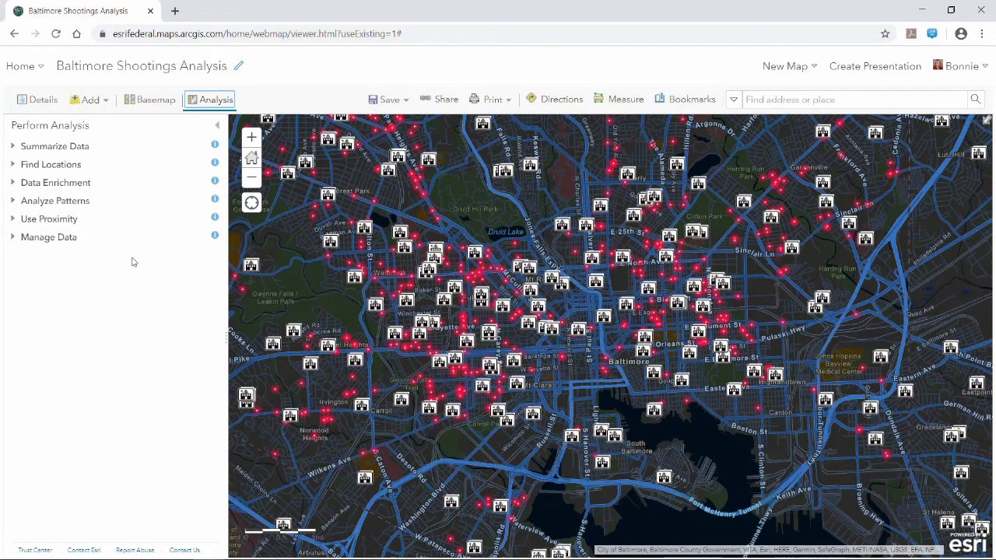
click(14, 147)
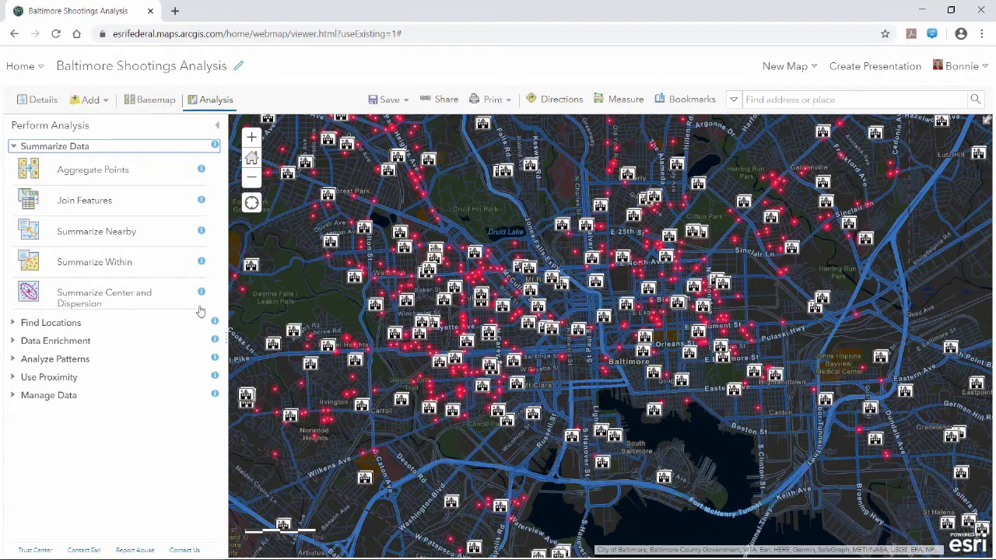
click(202, 232)
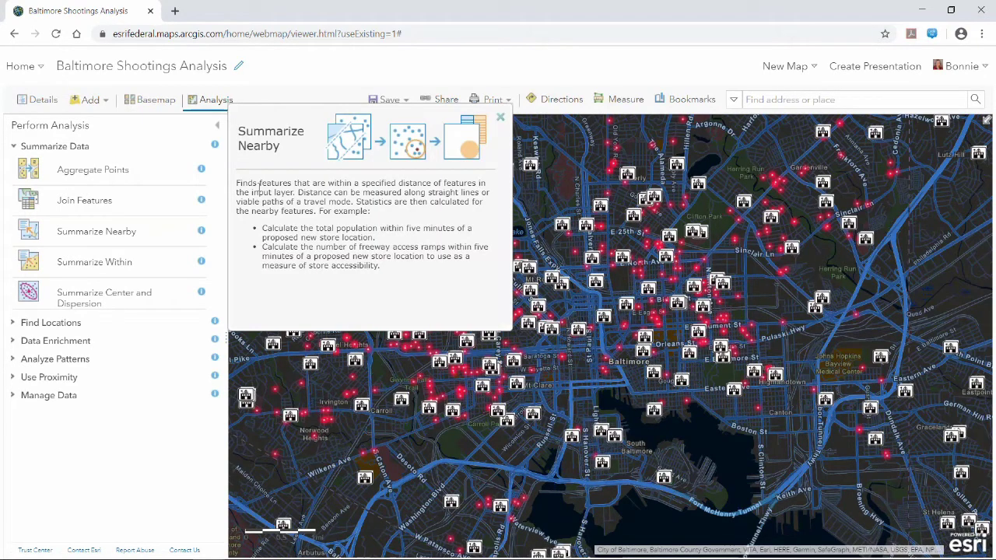
click(502, 121)
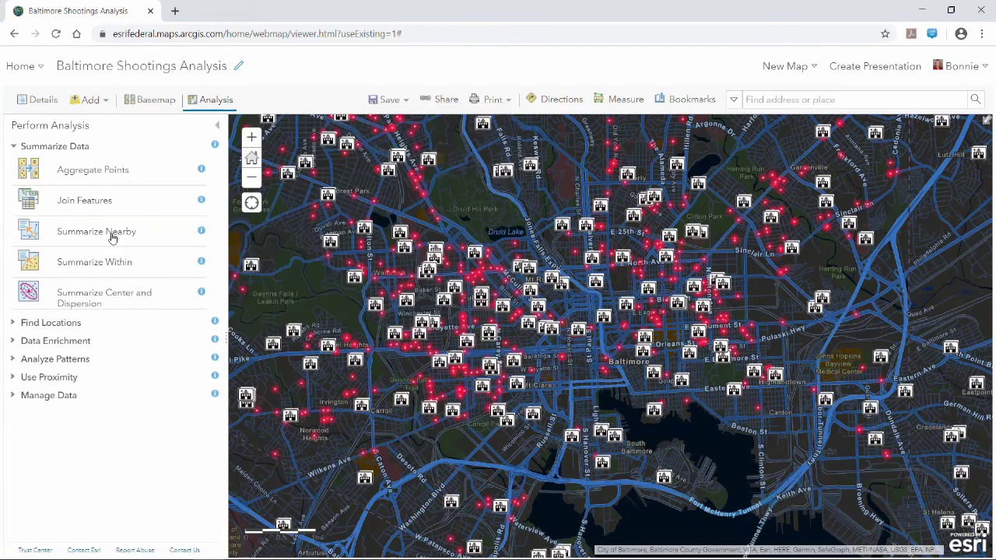
click(109, 232)
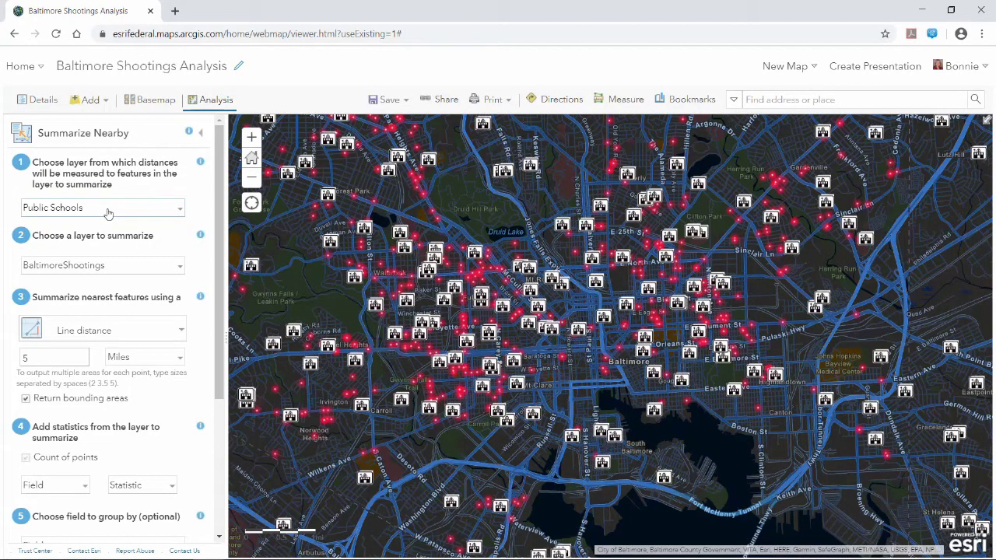
Step: Keep Public Schools as the layer to measure from
click(108, 211)
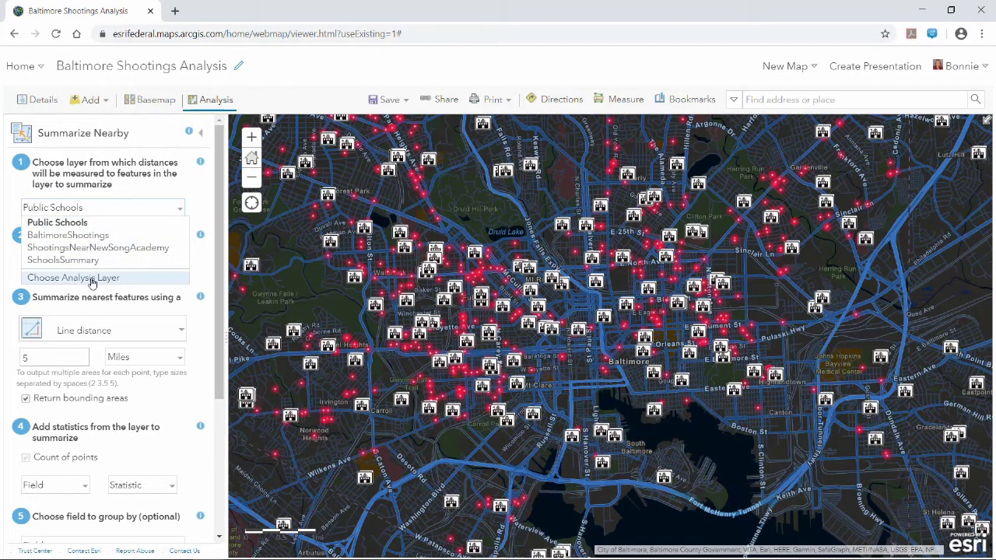
click(165, 175)
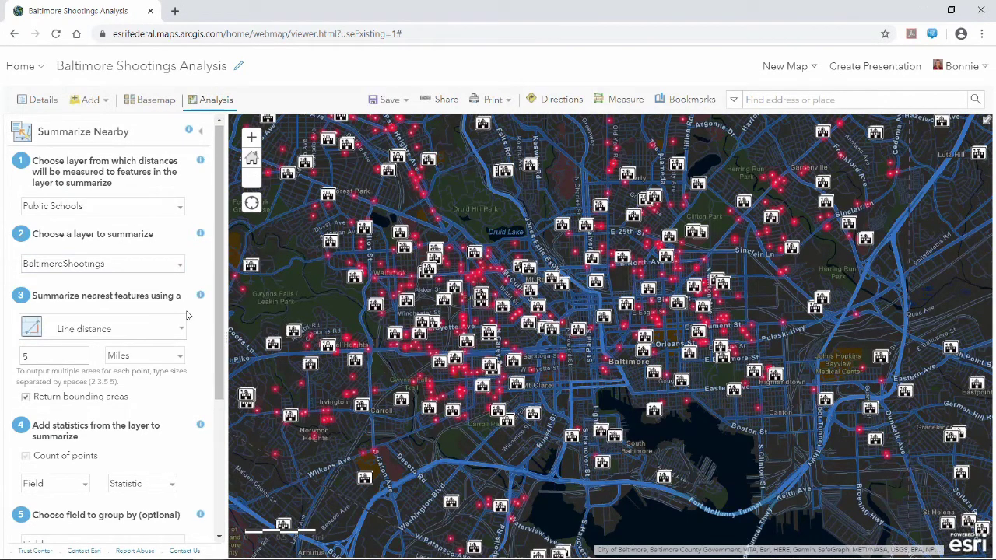
scroll(189, 316, down, 1)
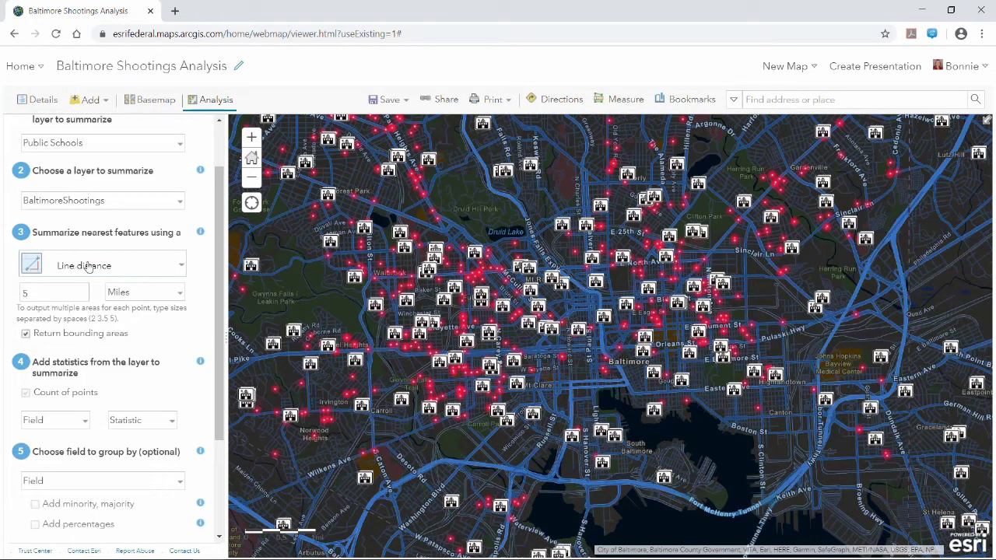
Step: Set the search to a 500 Meters line distance
click(180, 267)
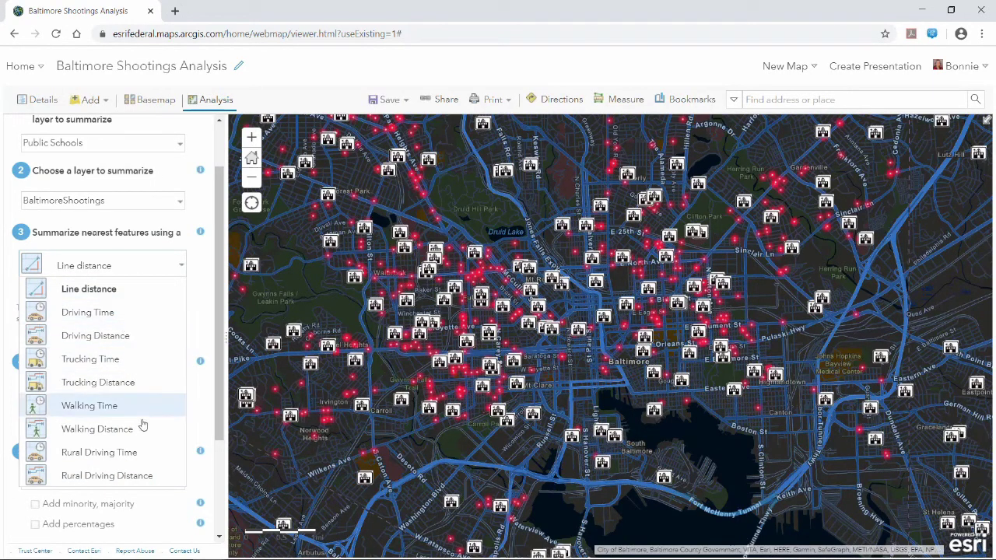
click(90, 266)
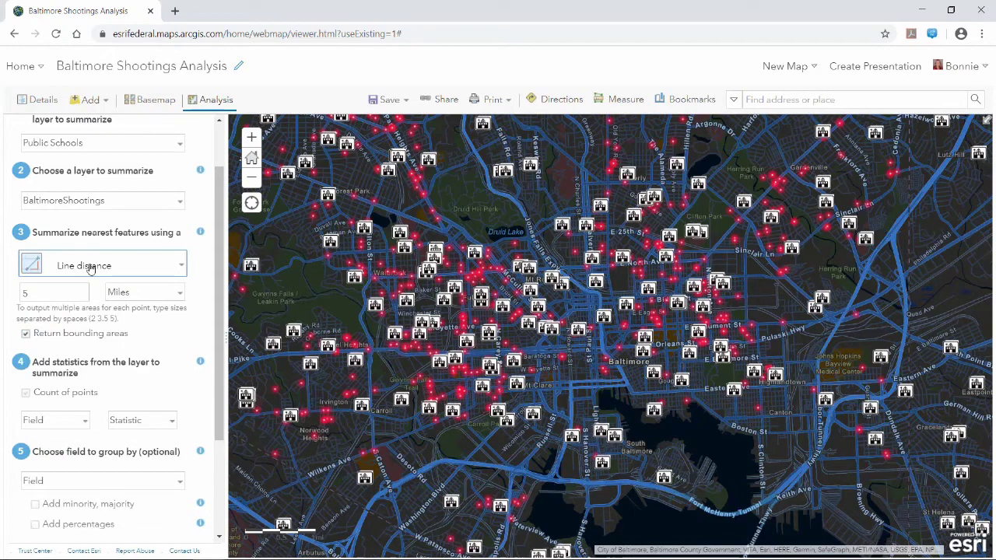
click(55, 293)
text(00)
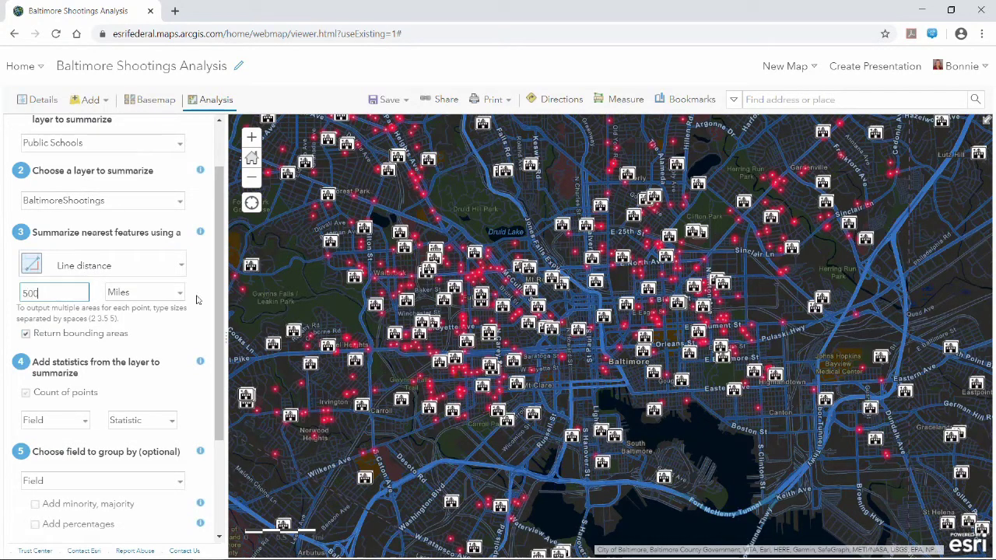
click(176, 292)
click(146, 362)
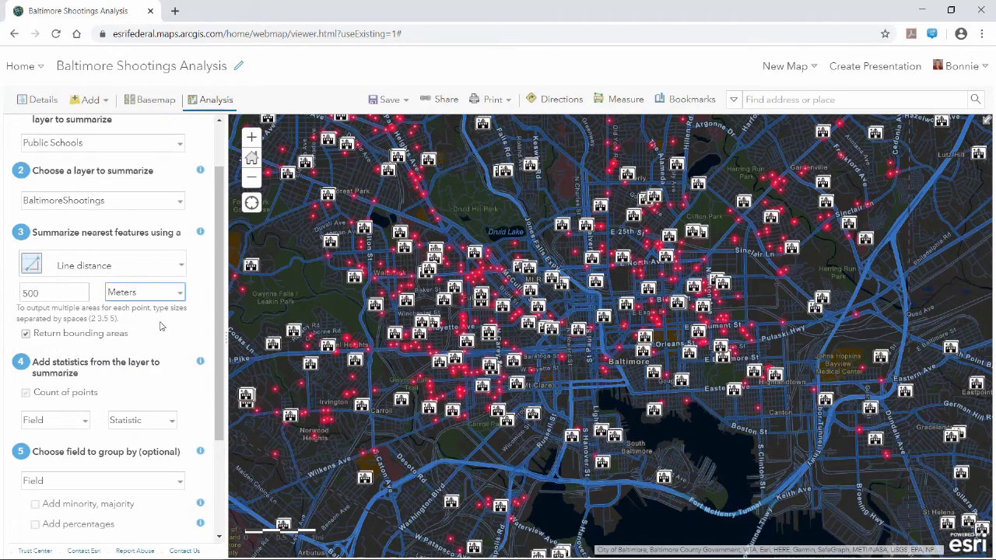
scroll(161, 327, down, 1)
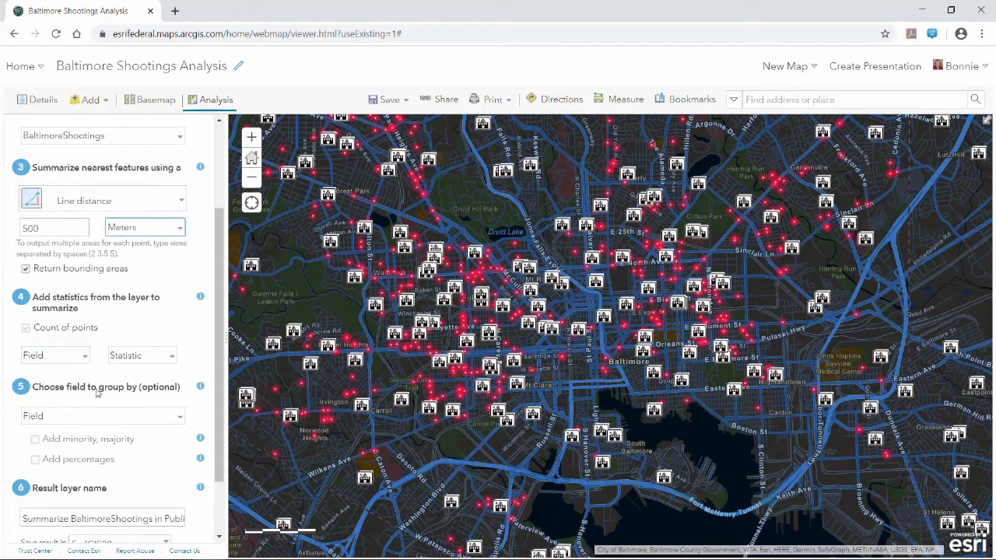
scroll(121, 405, down, 2)
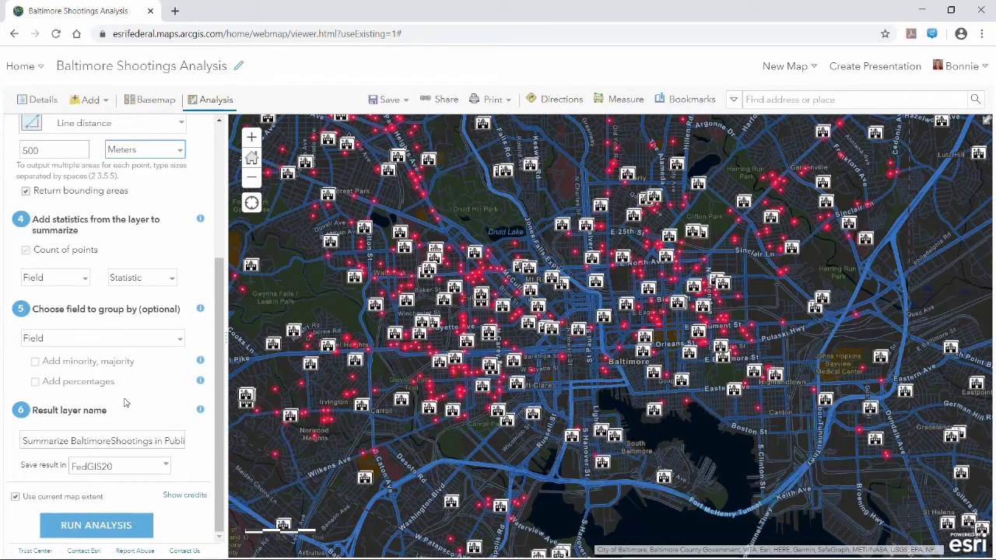
Step: Name the result layer SchoolsSummary
double_click(133, 441)
click(133, 441)
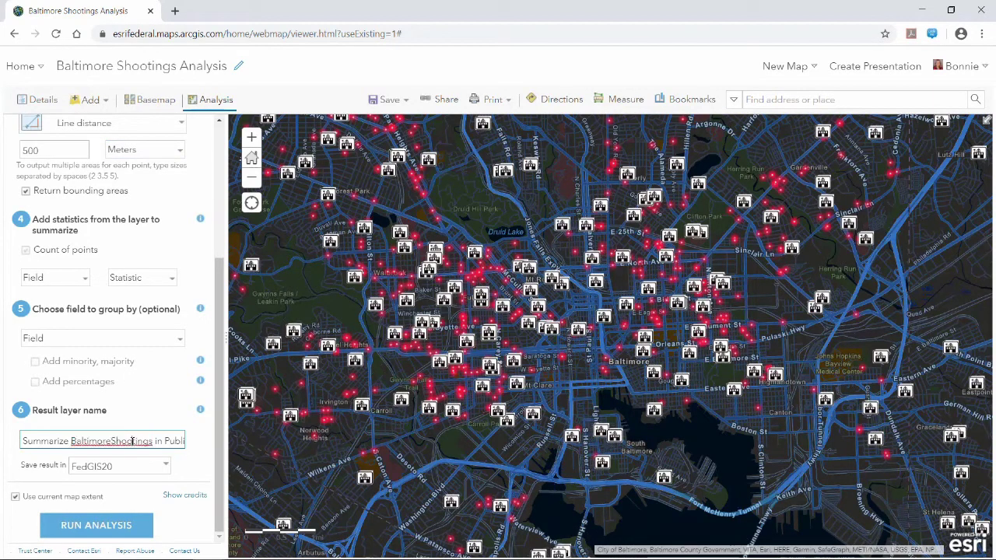
drag(24, 442, 187, 451)
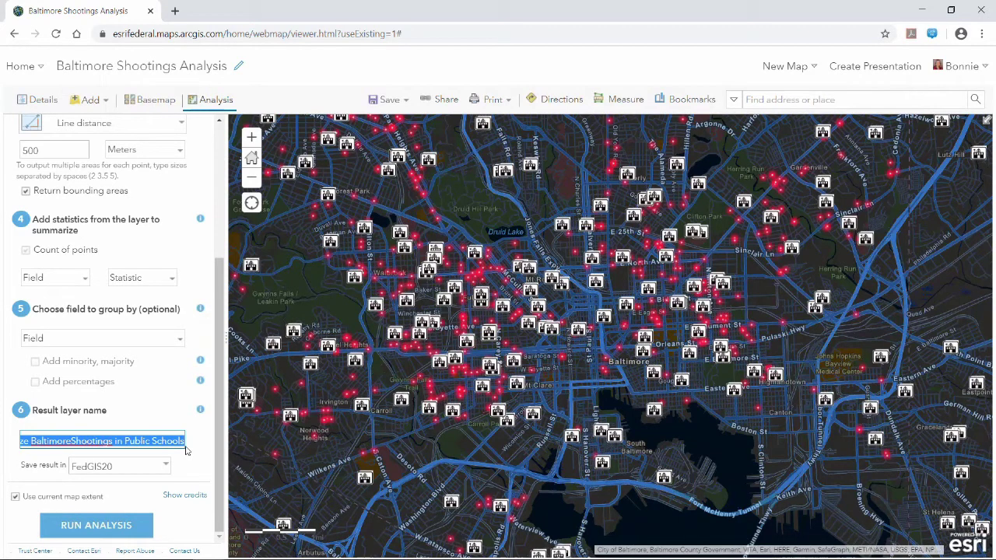
text(SchoolsSu)
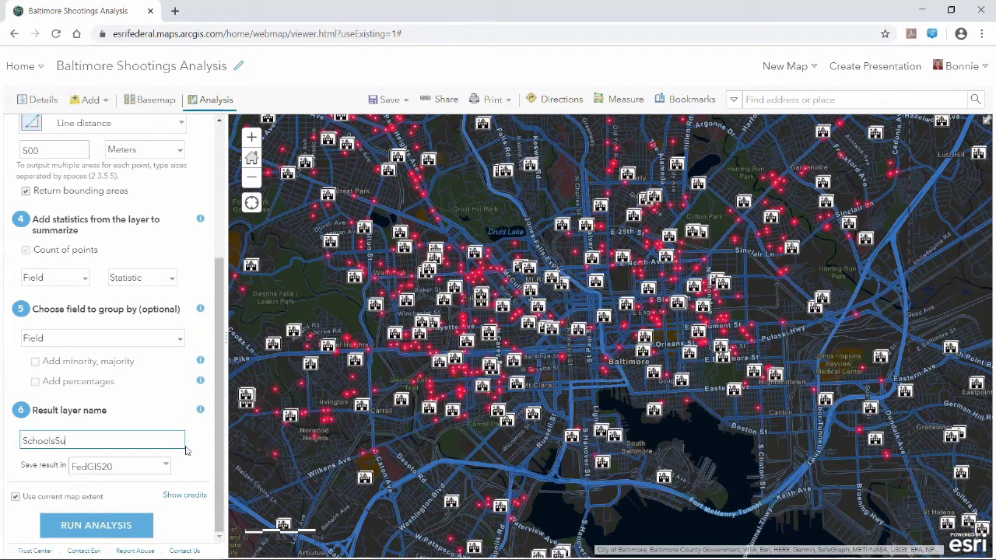
text(mmary)
Step: Turn off Use current map extent and review the analysis credit usage
click(16, 497)
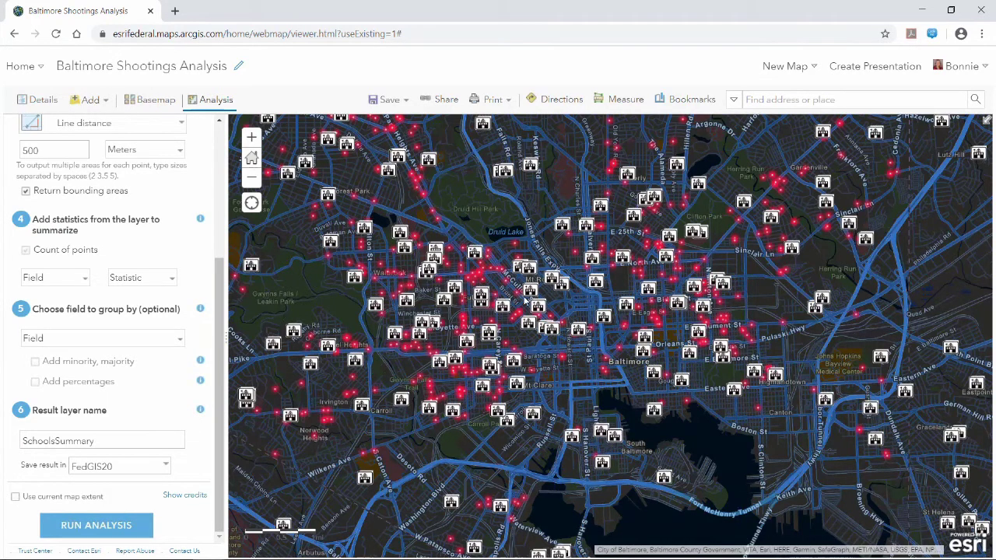
scroll(525, 284, down, 1)
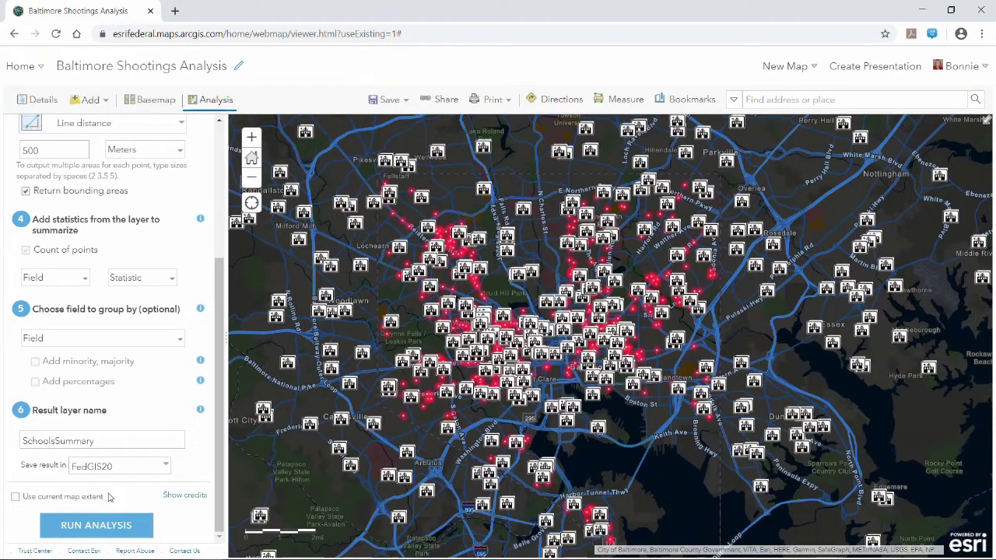
click(193, 498)
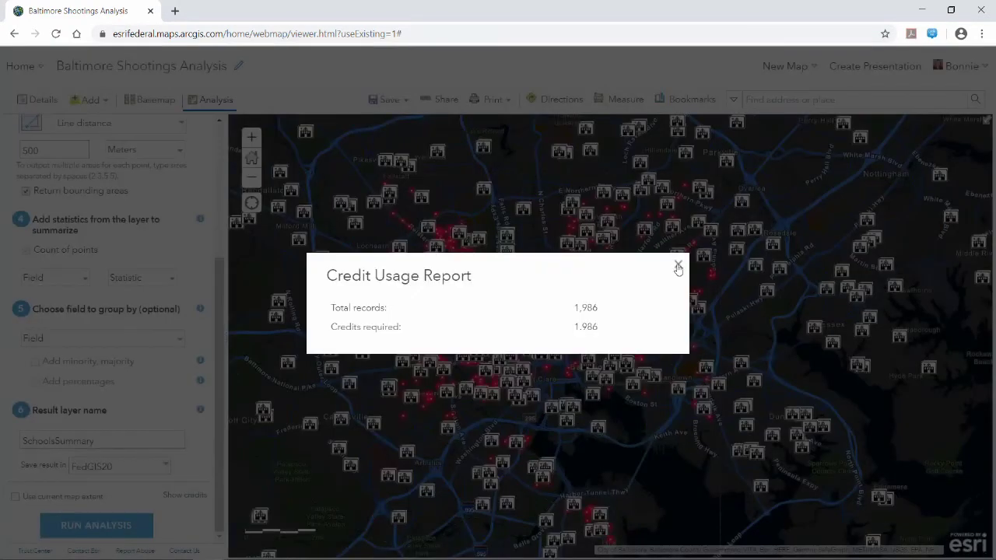
click(678, 268)
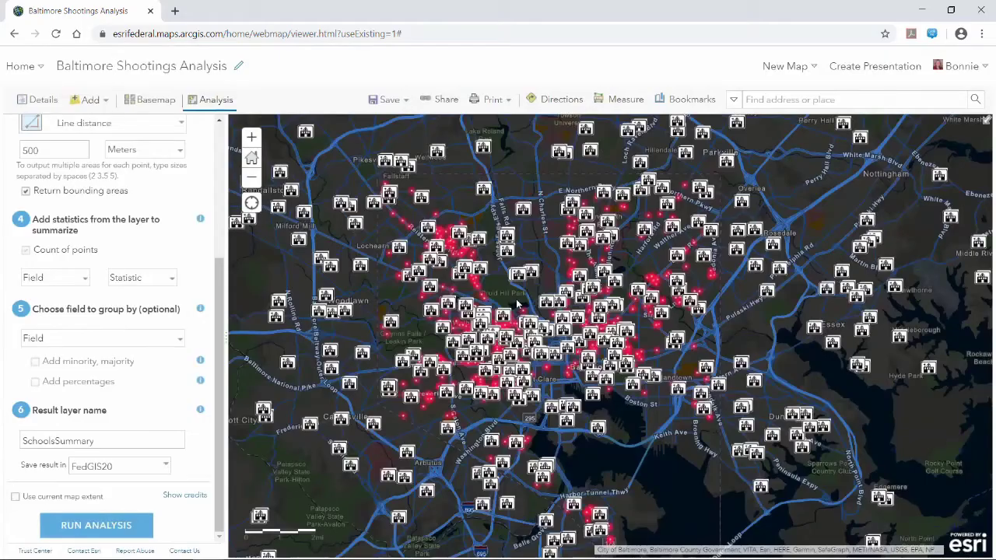
Step: Leave the analysis tools and switch on the SchoolsSummary layer
drag(218, 481, 217, 100)
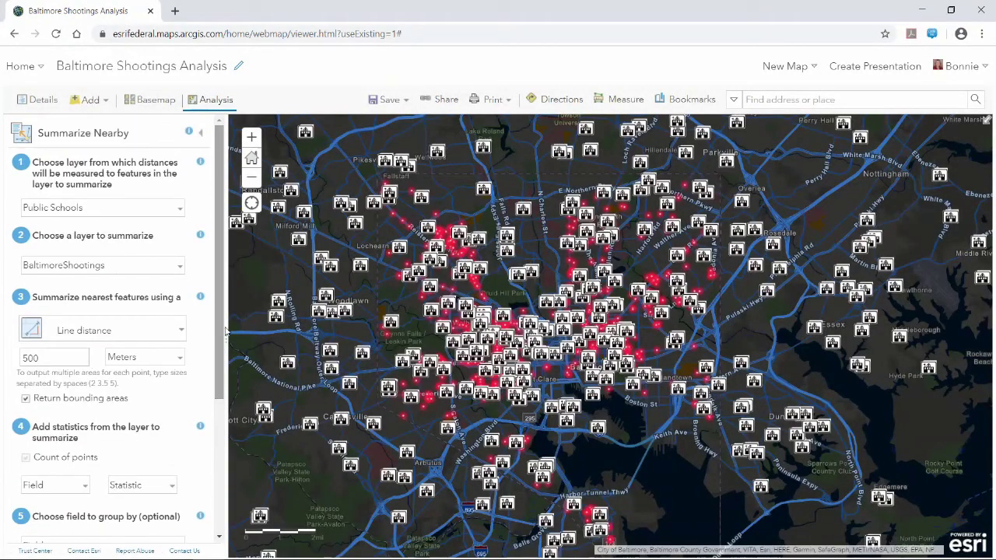
click(215, 102)
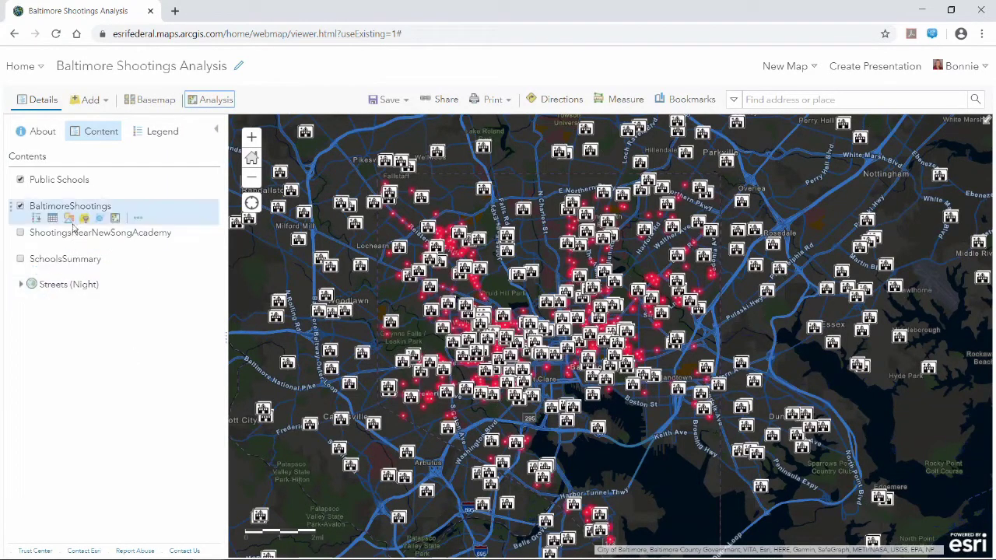
click(21, 260)
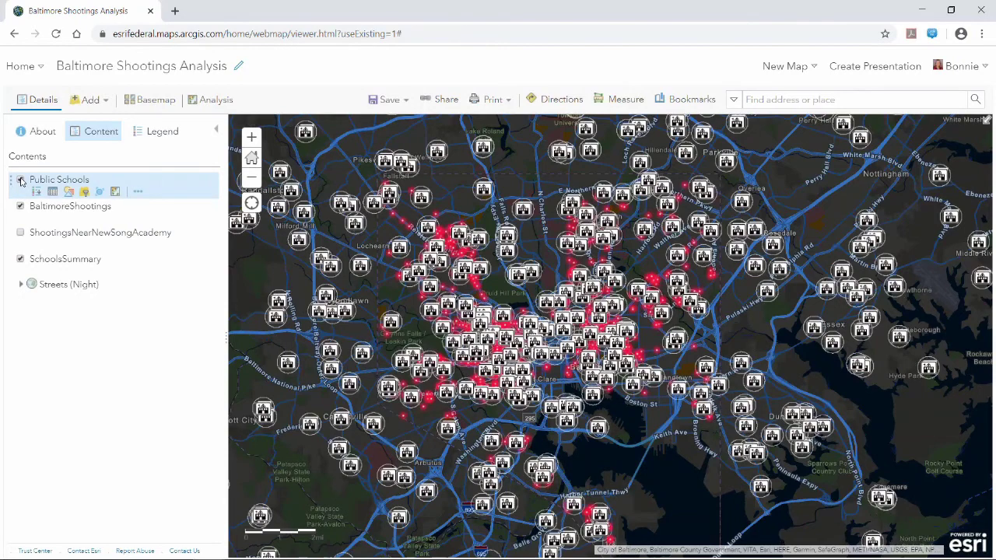
Step: Hide Public Schools, center the shooting clusters, and check the legend
click(21, 180)
scroll(579, 317, up, 2)
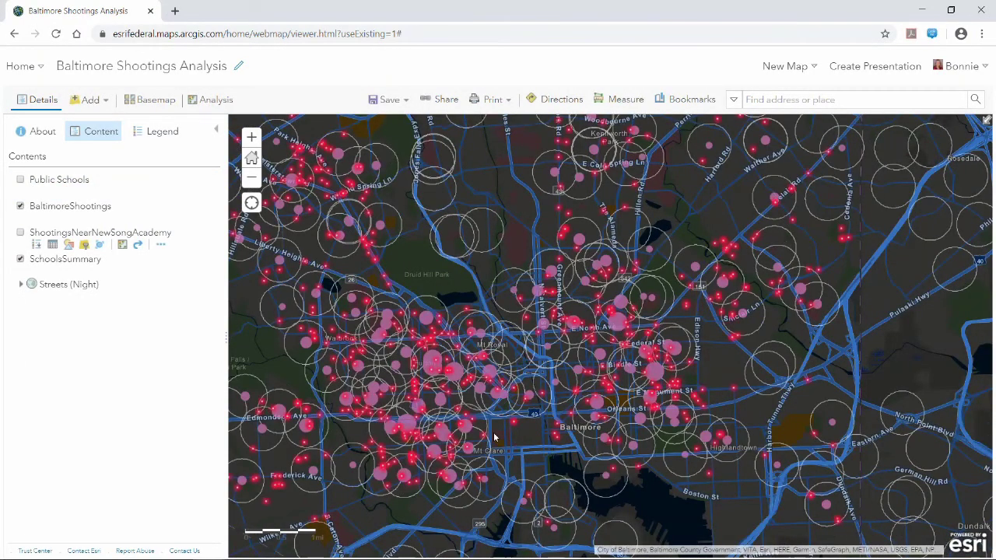
drag(495, 438, 578, 401)
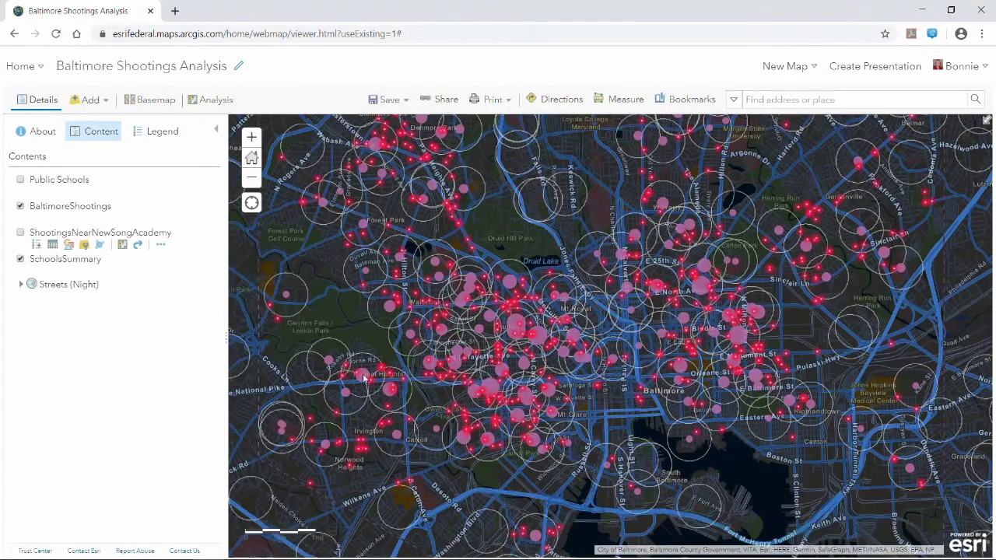
click(169, 132)
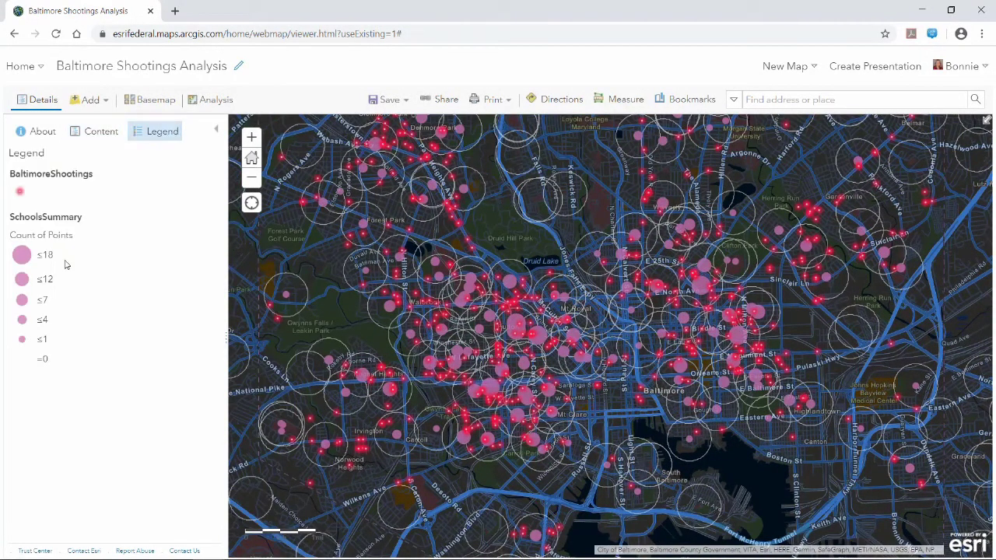
click(93, 132)
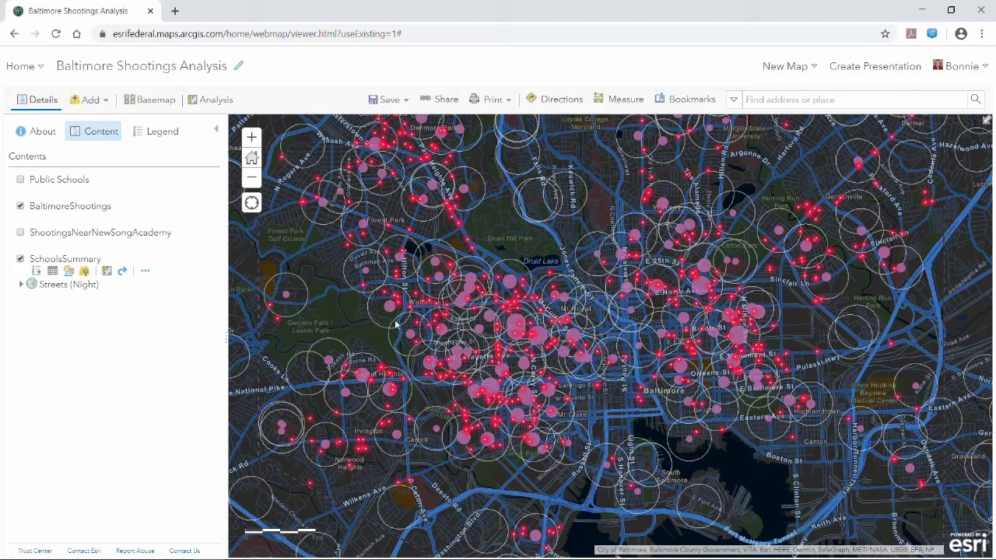
Step: Open the SchoolsSummary table and view Count of Points statistics: sum 691, maximum 18
click(52, 272)
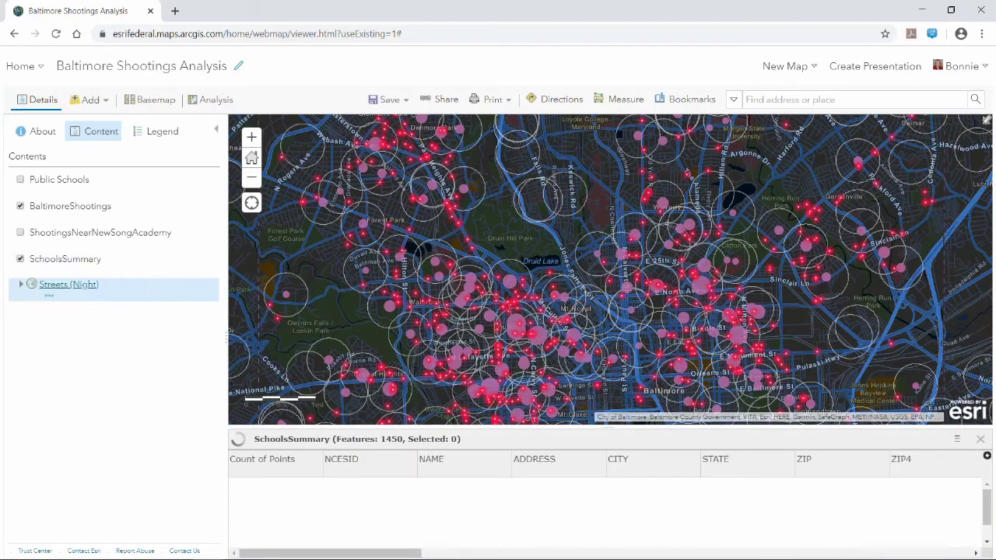
drag(597, 427, 597, 362)
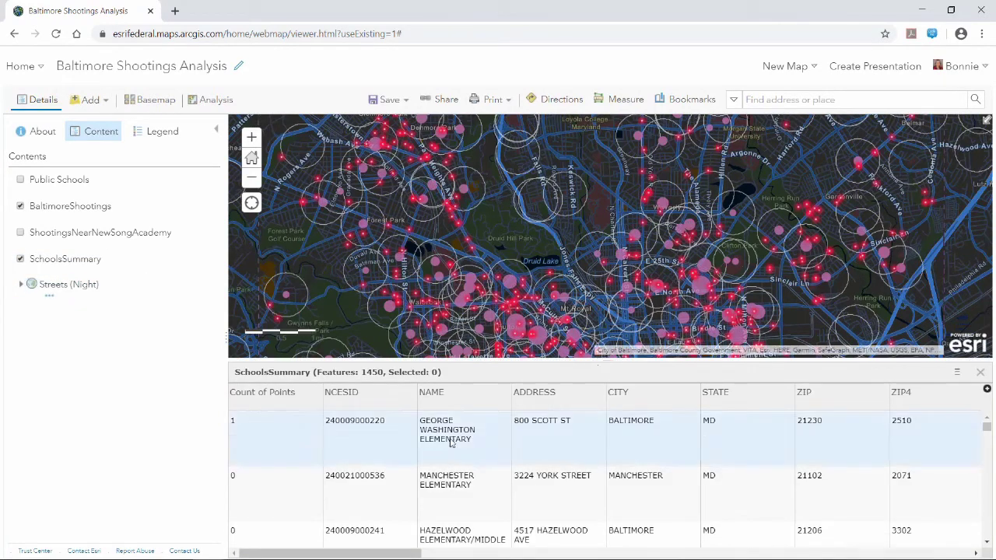
click(251, 397)
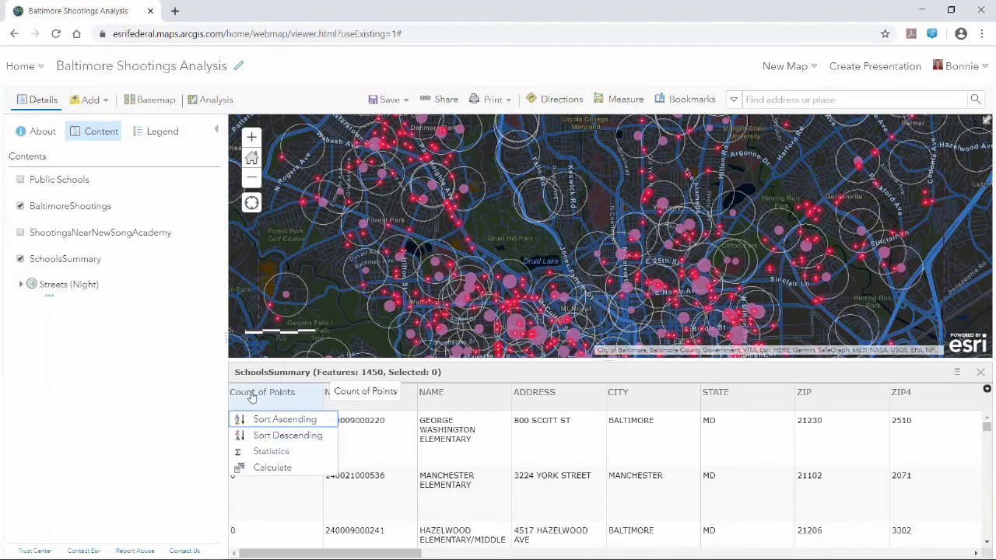
click(272, 451)
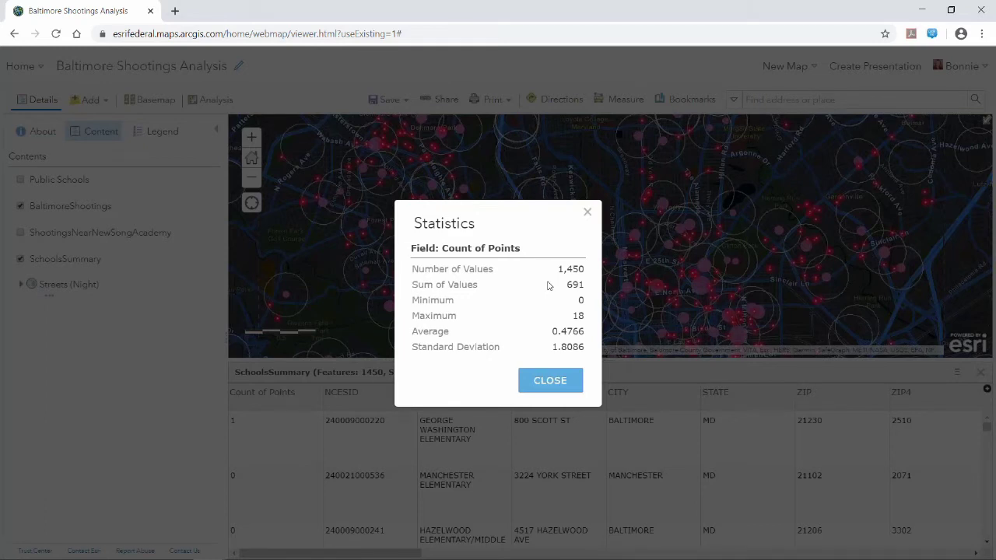
click(566, 388)
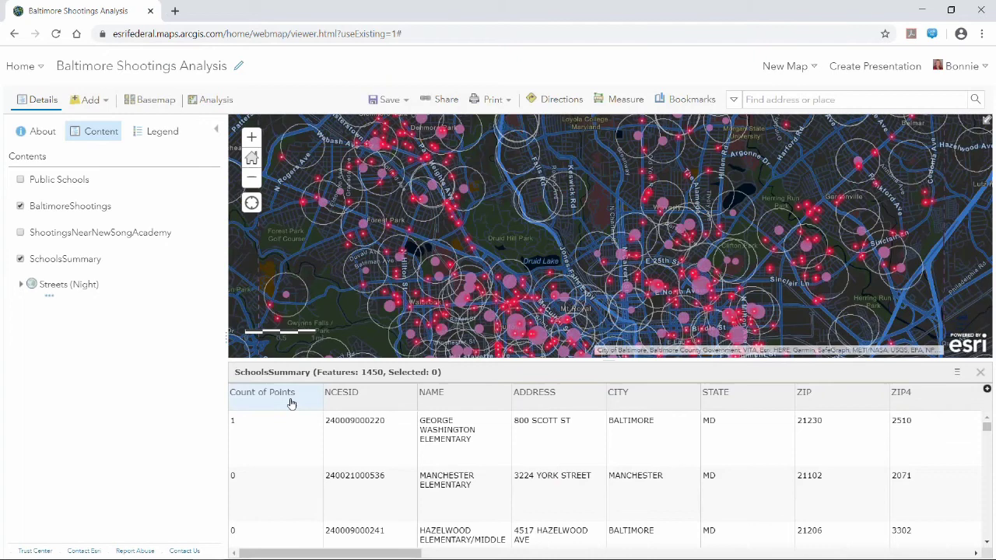
click(291, 403)
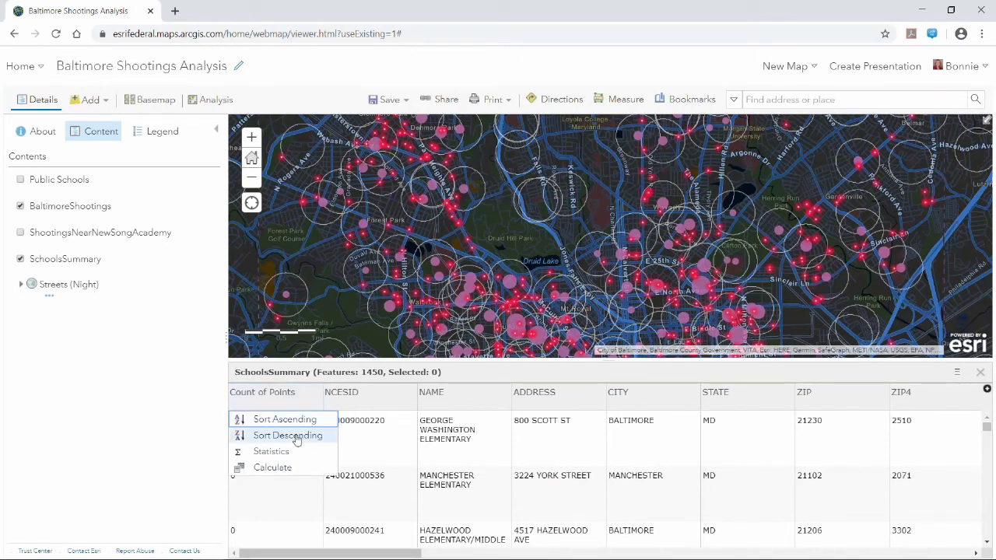
Step: Sort by Count of Points, select New Song Academy, then close the SchoolsSummary table
click(296, 438)
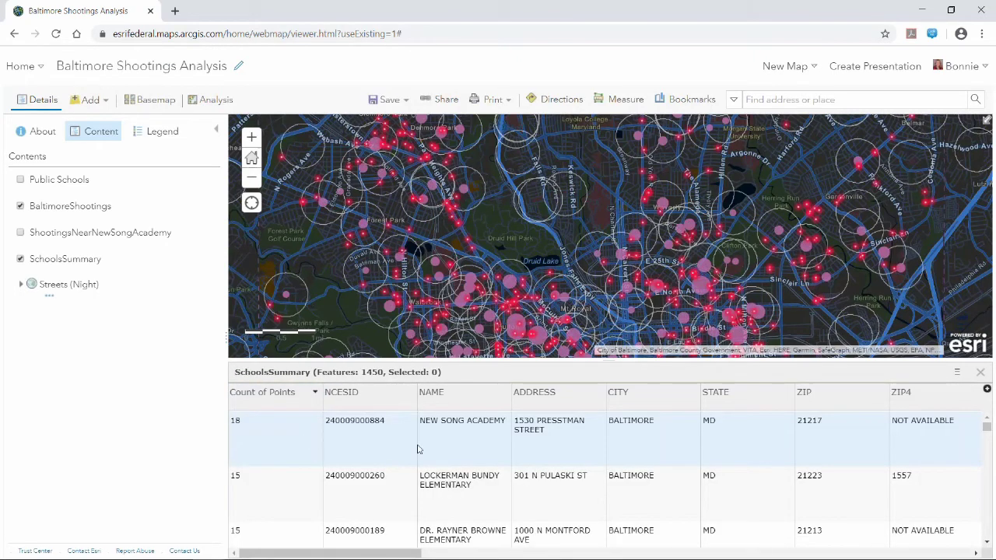
click(467, 424)
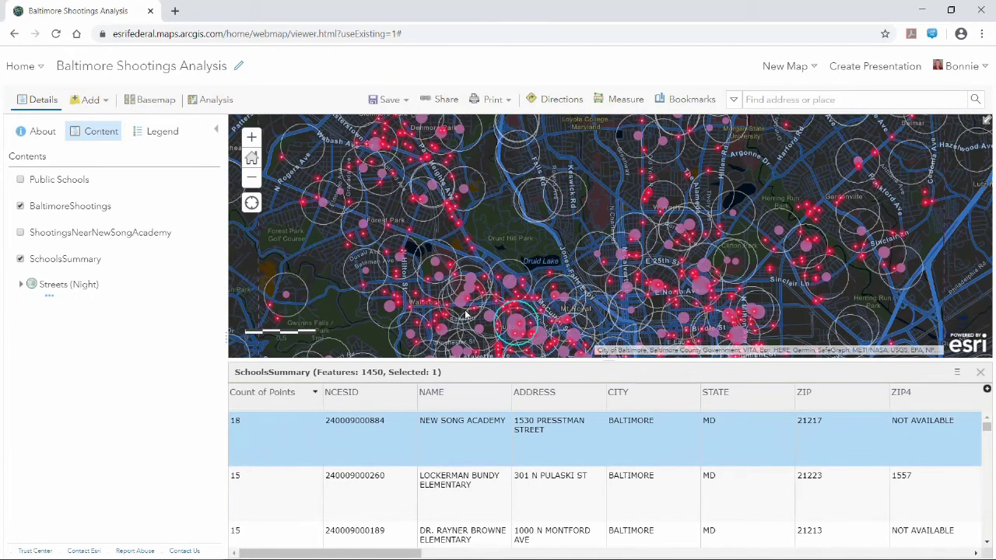
drag(467, 314, 457, 200)
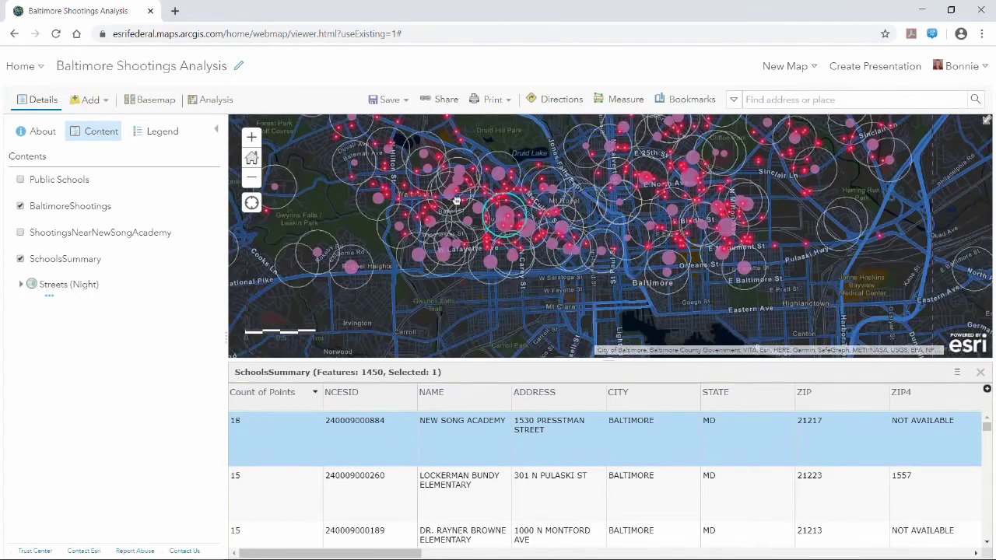
scroll(504, 201, up, 2)
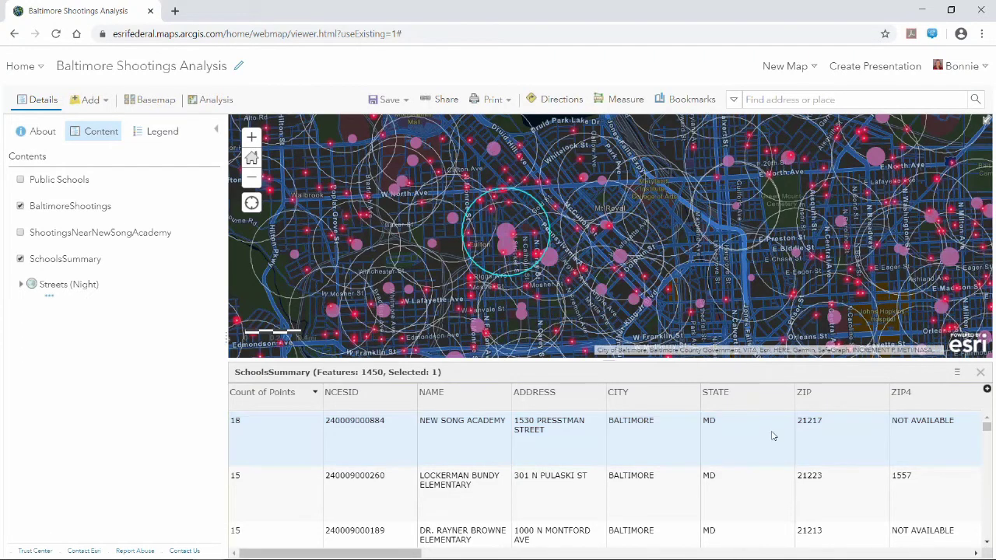
click(982, 373)
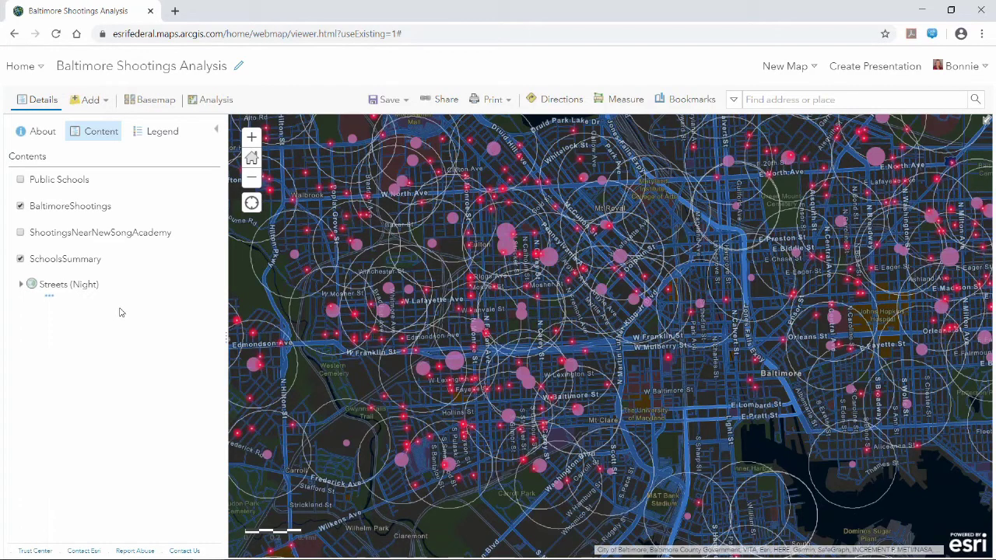
mouse_move(85, 272)
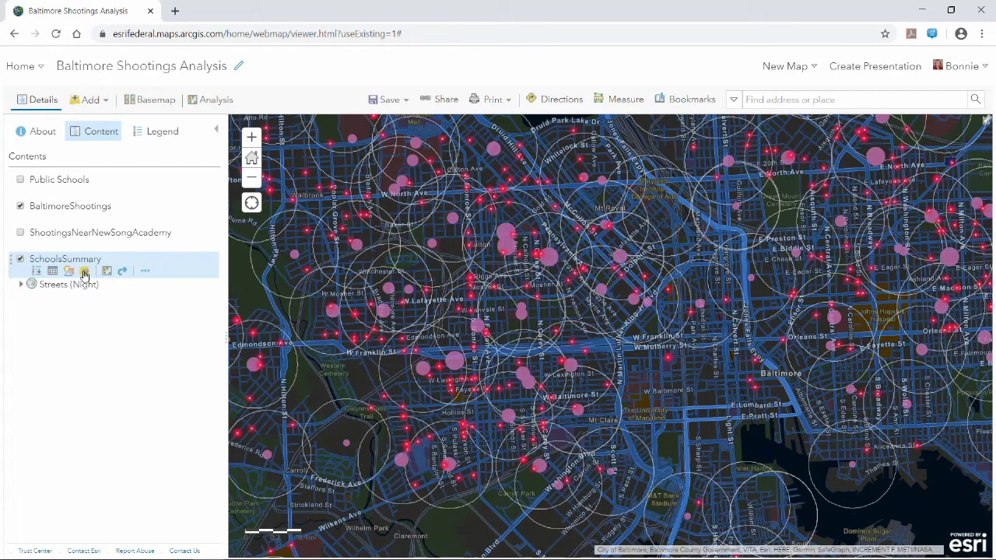
Step: Filter SchoolsSummary to NAME is NEW SONG ACADEMY and pan toward Druid Hill Park
click(84, 274)
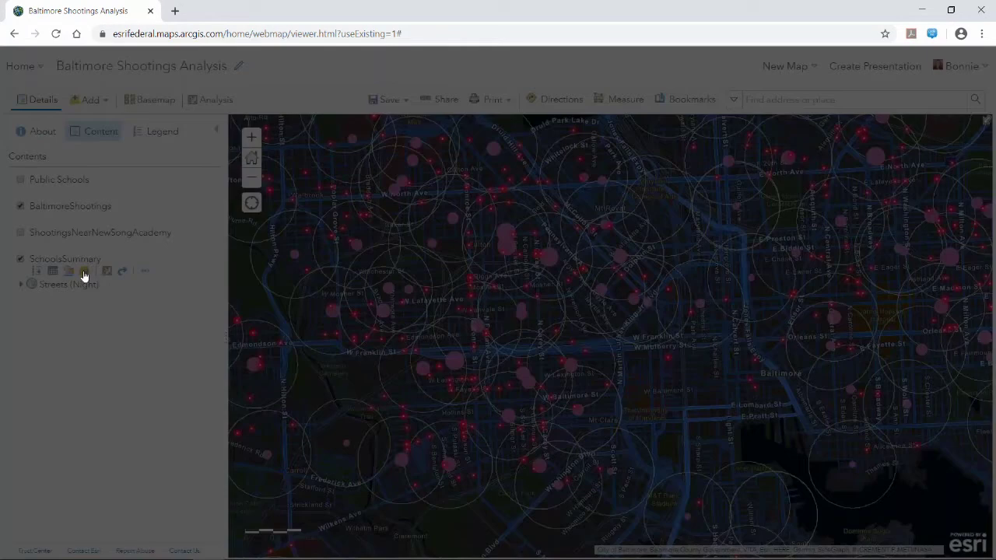
text(NAICS CODE)
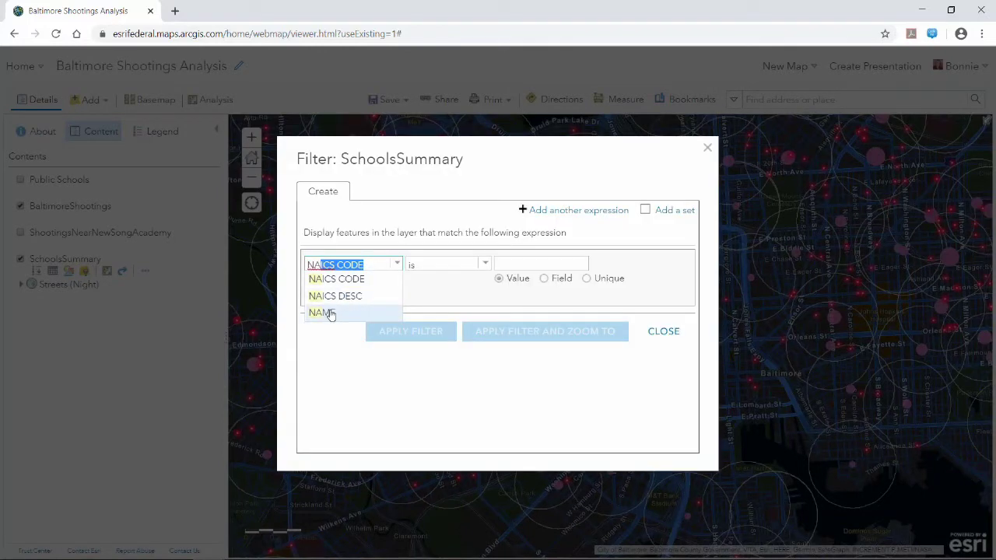
click(322, 312)
click(587, 278)
triple_click(546, 265)
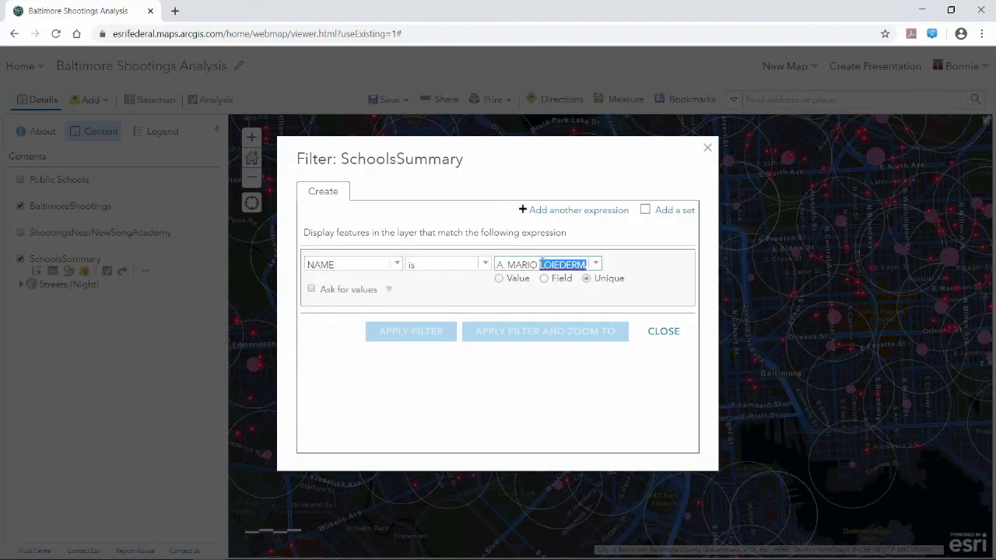
text(Mn)
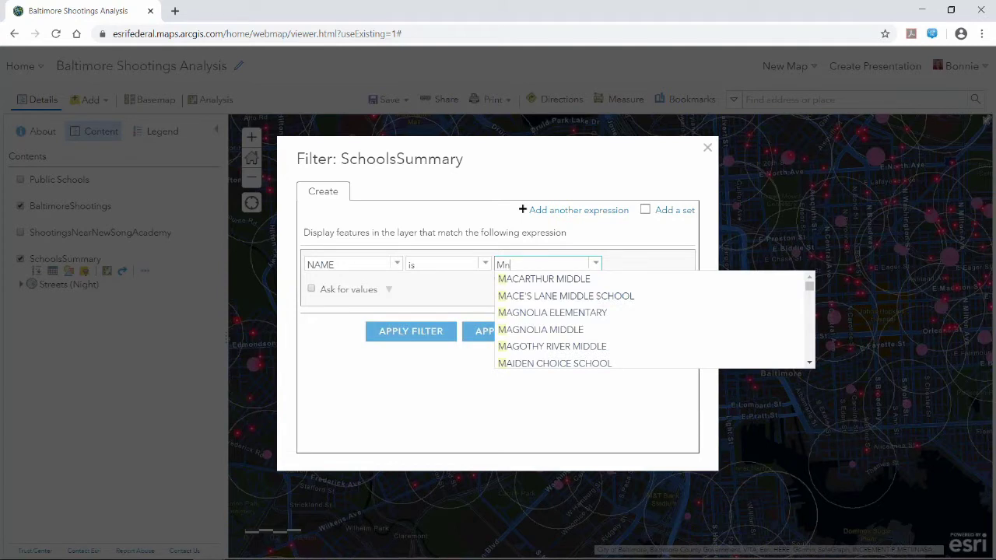
text(ew)
key(BackSpace)
key(BackSpace)
key(BackSpace)
key(BackSpace)
text(new)
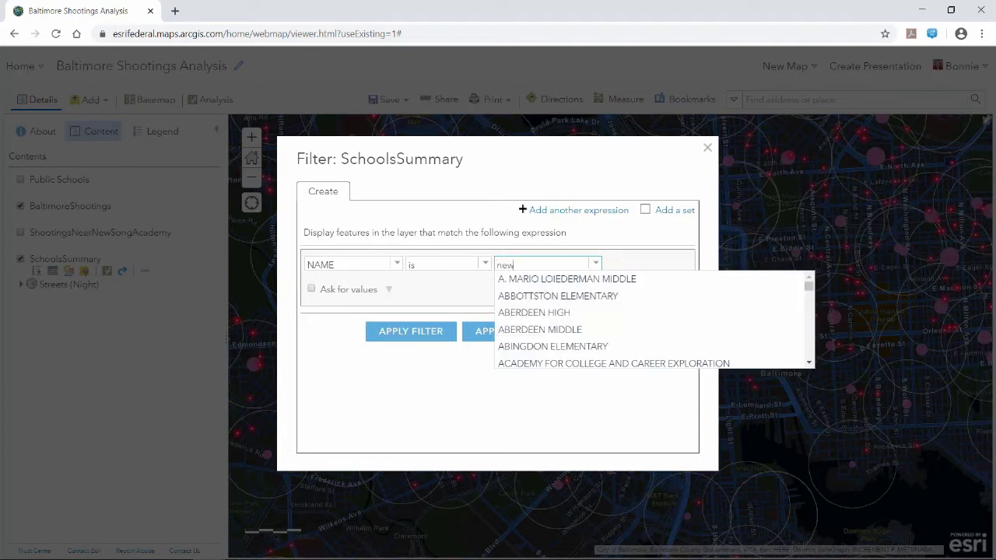
text( song)
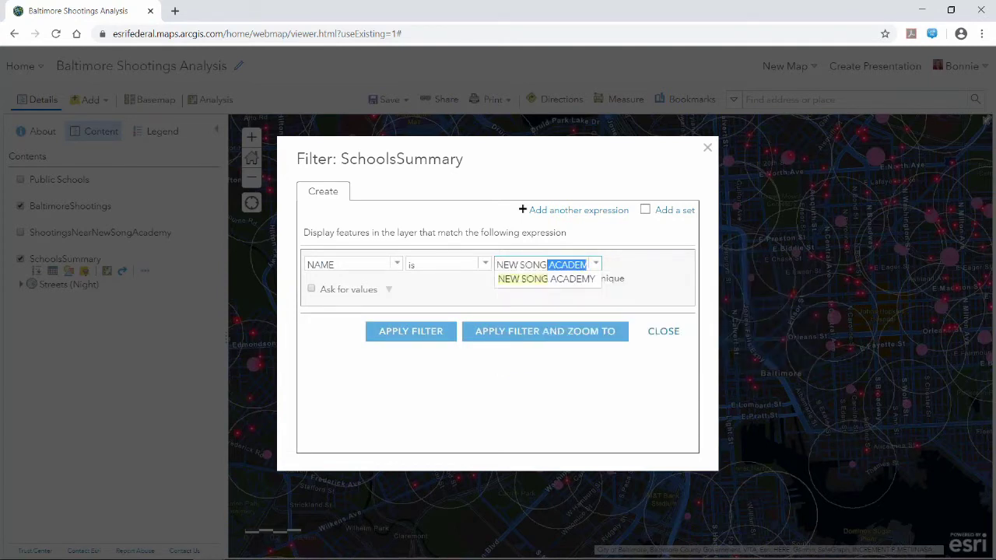
click(545, 281)
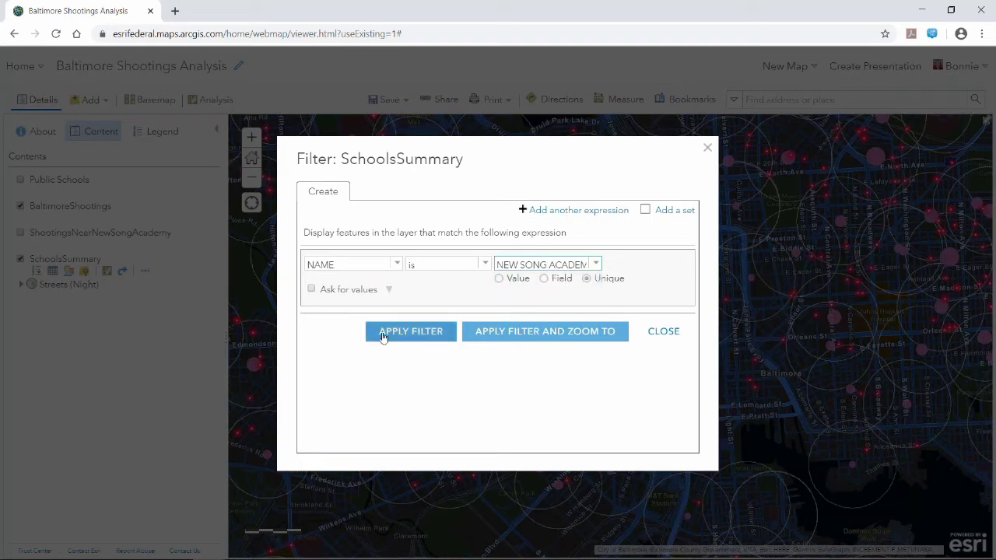
click(383, 337)
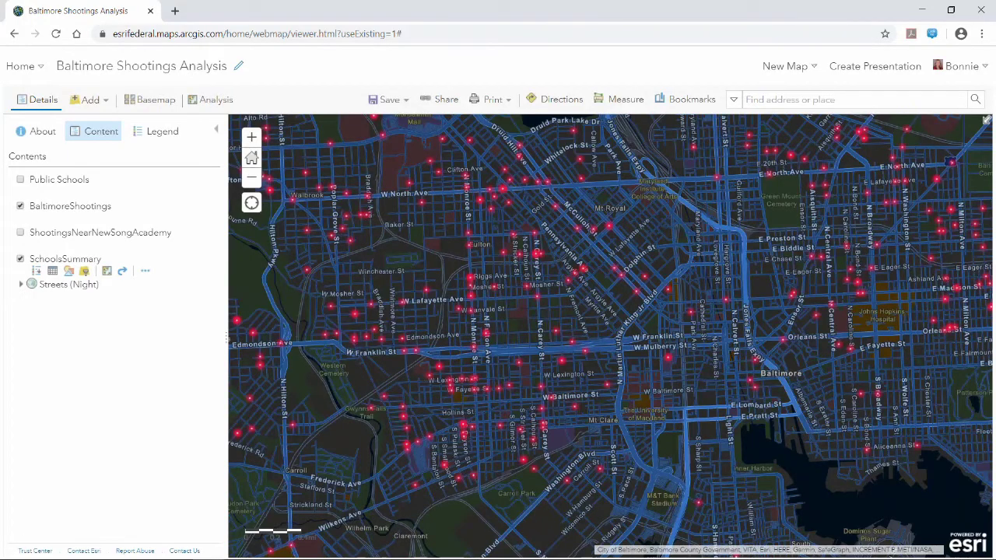
drag(439, 231, 495, 317)
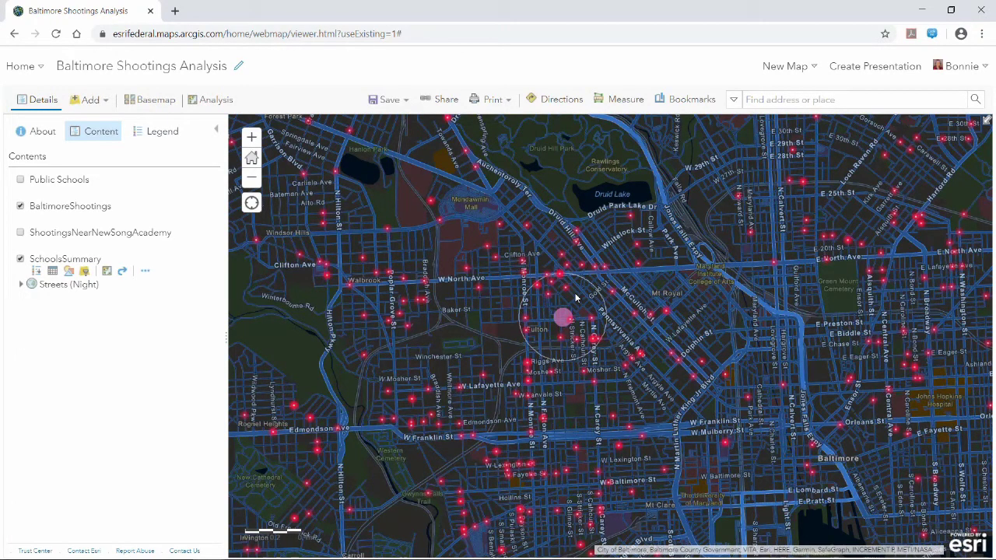
Step: Open Find Existing Locations on BaltimoreShootings and begin adding a query expression
click(204, 104)
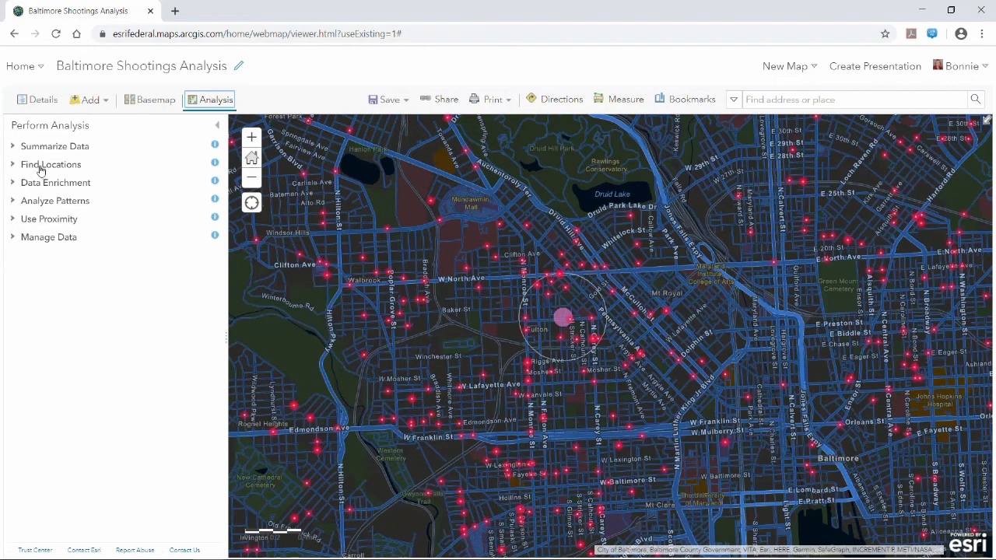
click(14, 166)
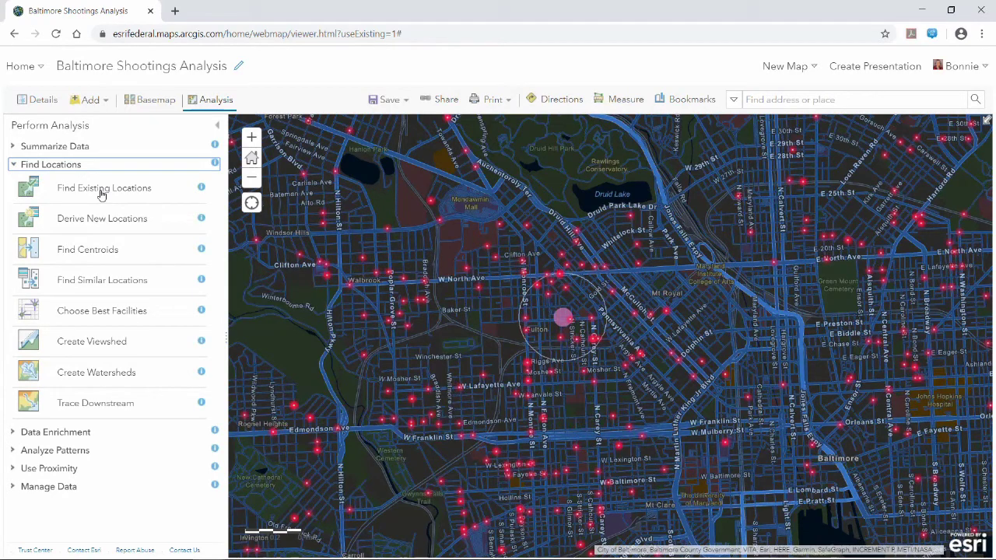
click(101, 190)
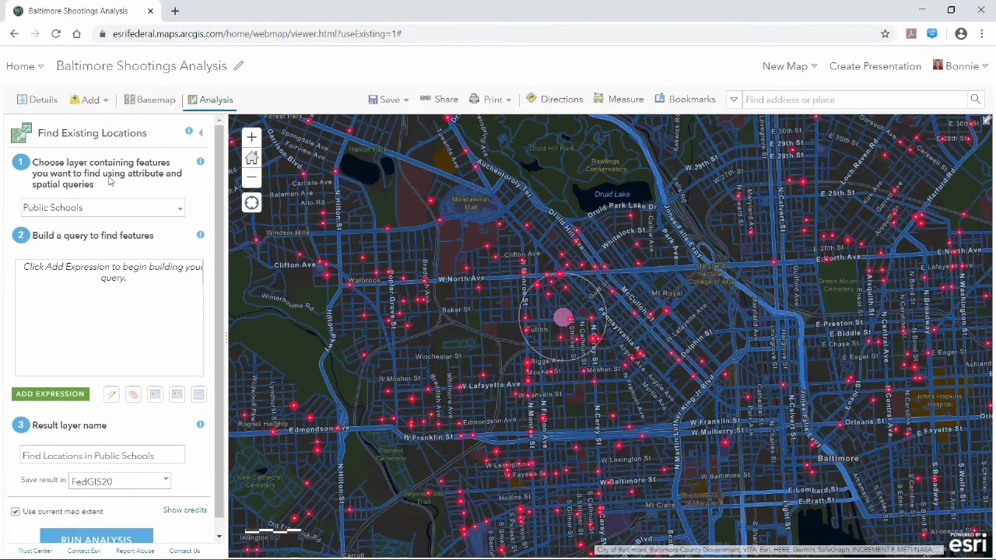
click(179, 213)
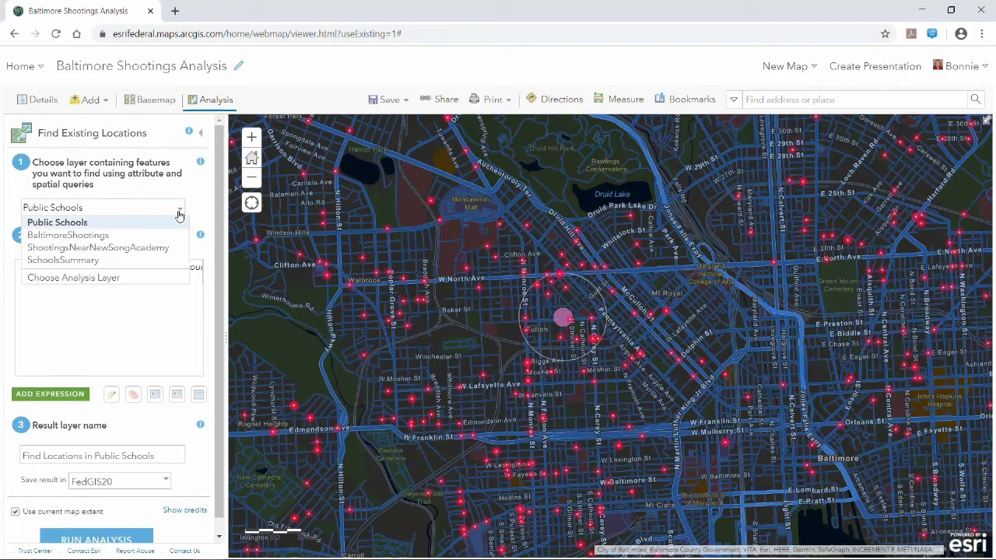
click(93, 236)
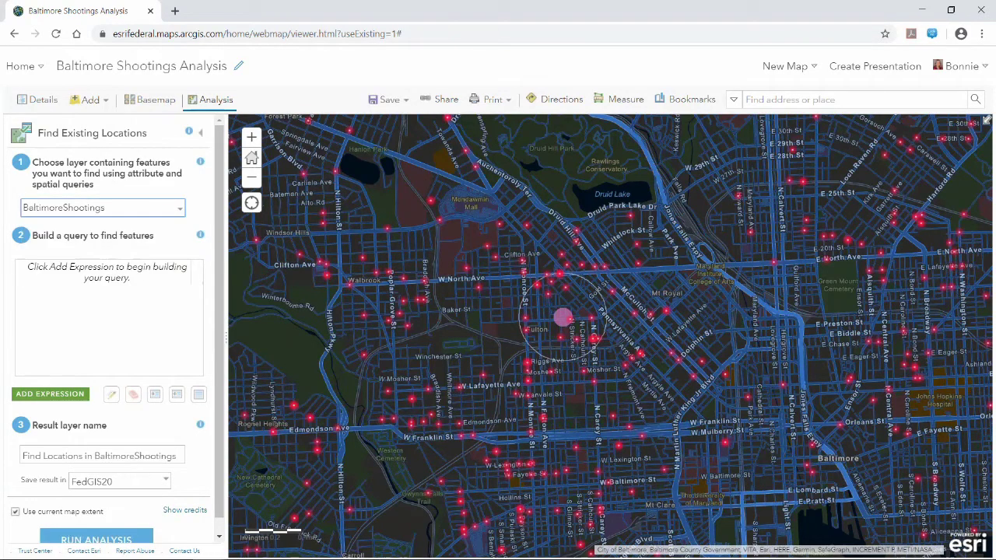
click(49, 395)
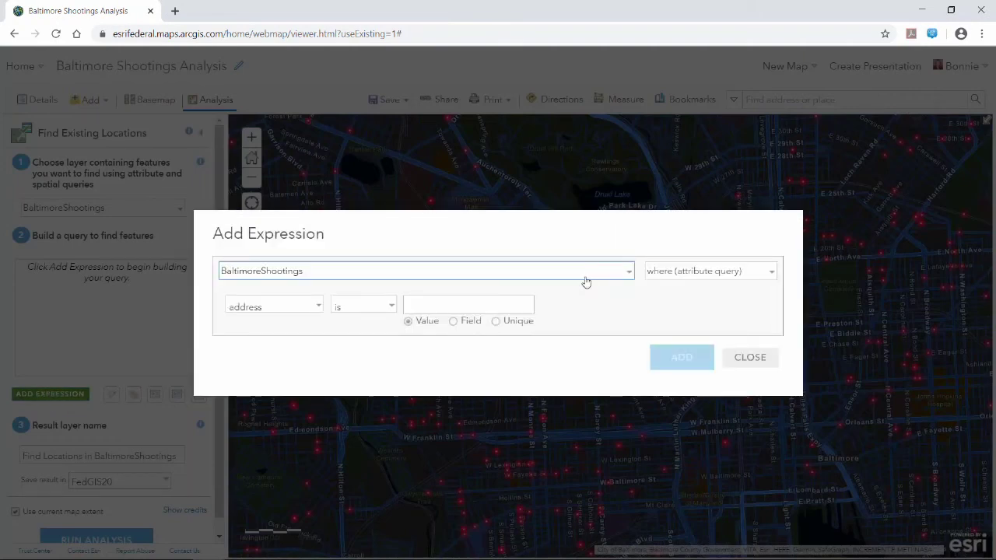
Step: Build the expression 'BaltimoreShootings intersects SchoolsSummary' and add it to the query
click(707, 278)
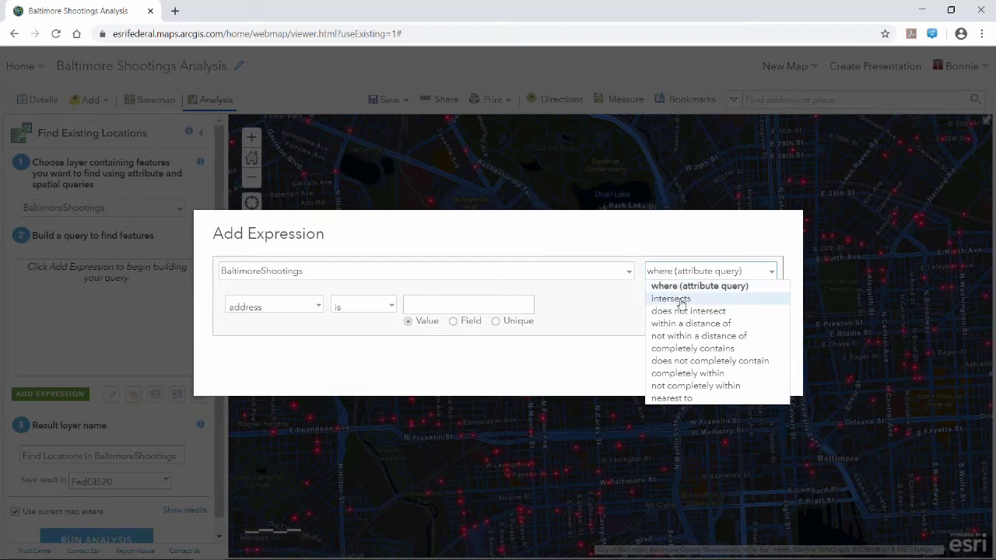
click(671, 299)
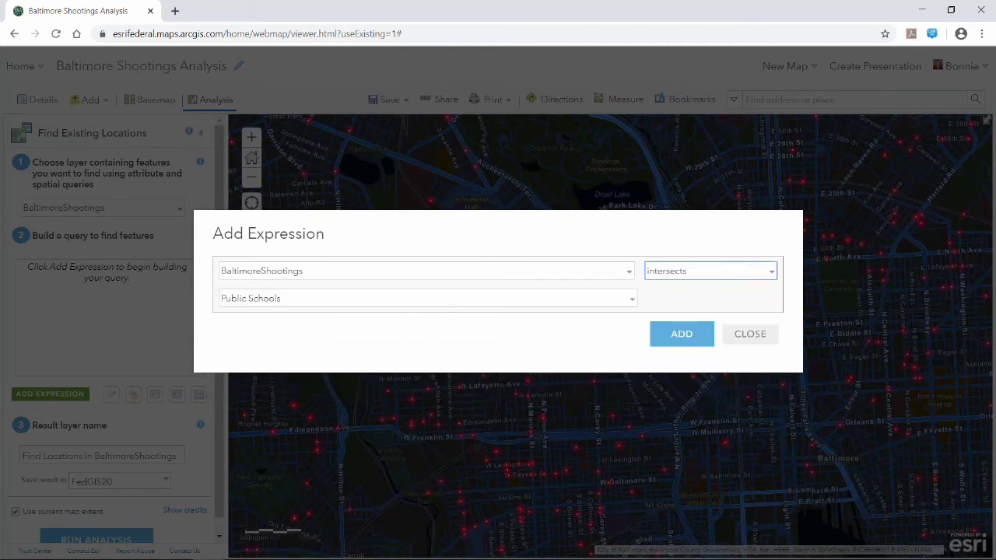
click(360, 301)
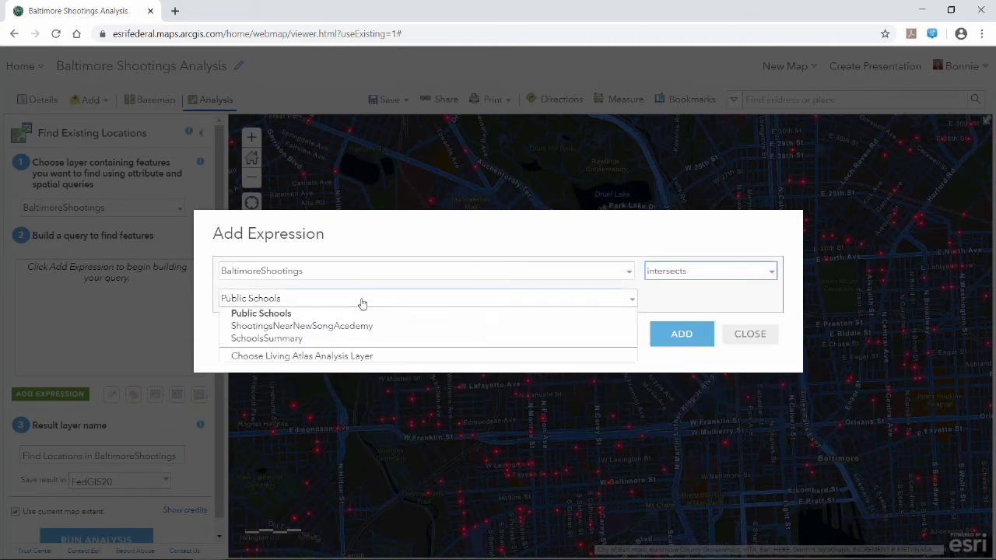
click(276, 337)
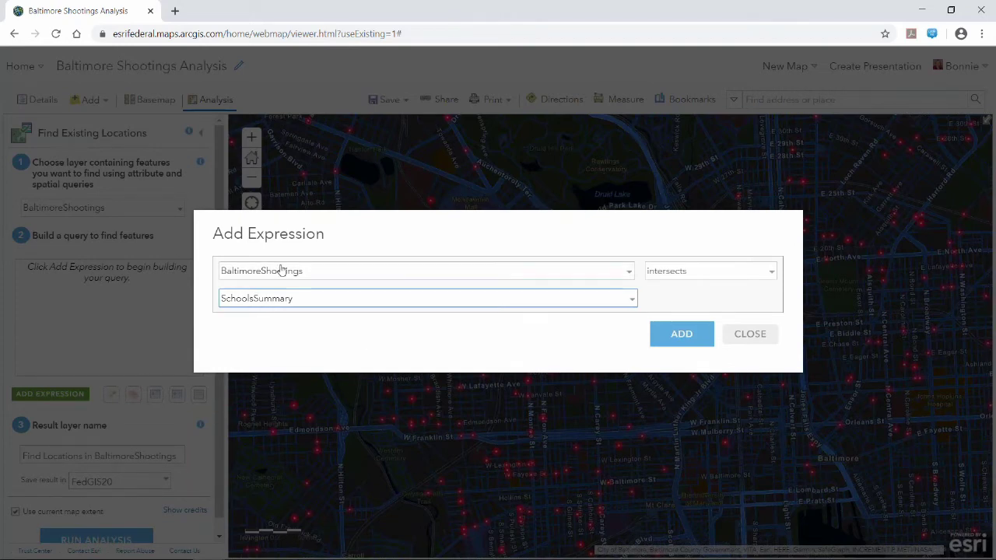
click(682, 334)
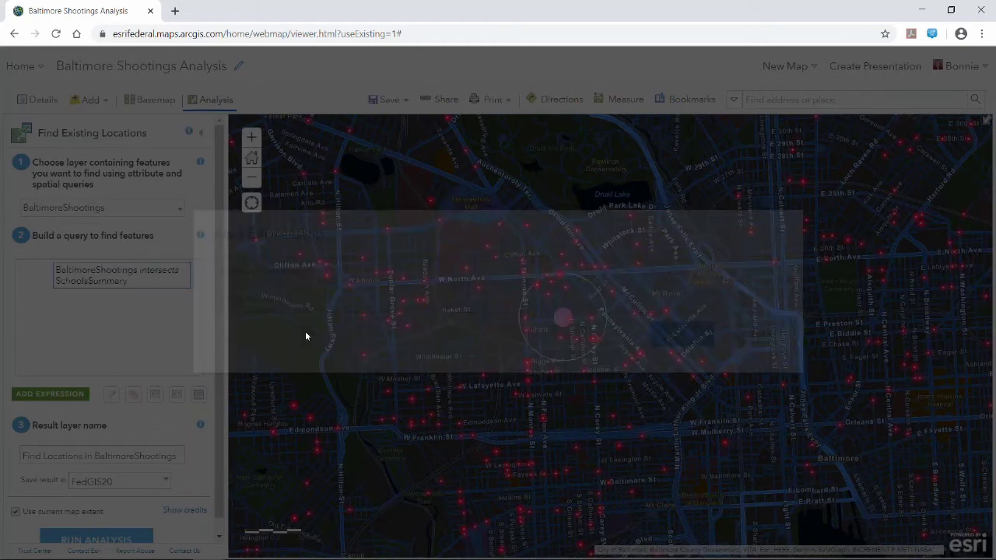
scroll(168, 433, down, 1)
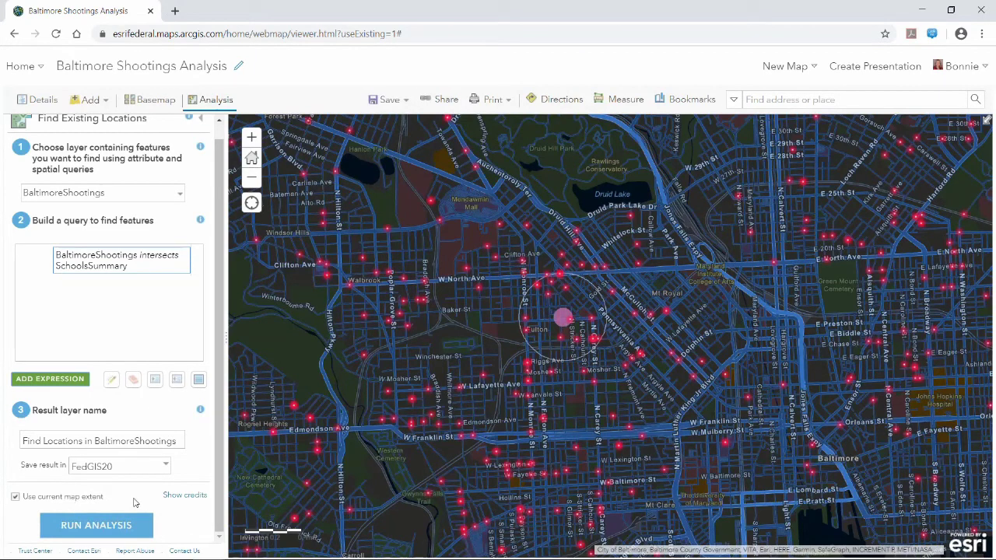
click(210, 102)
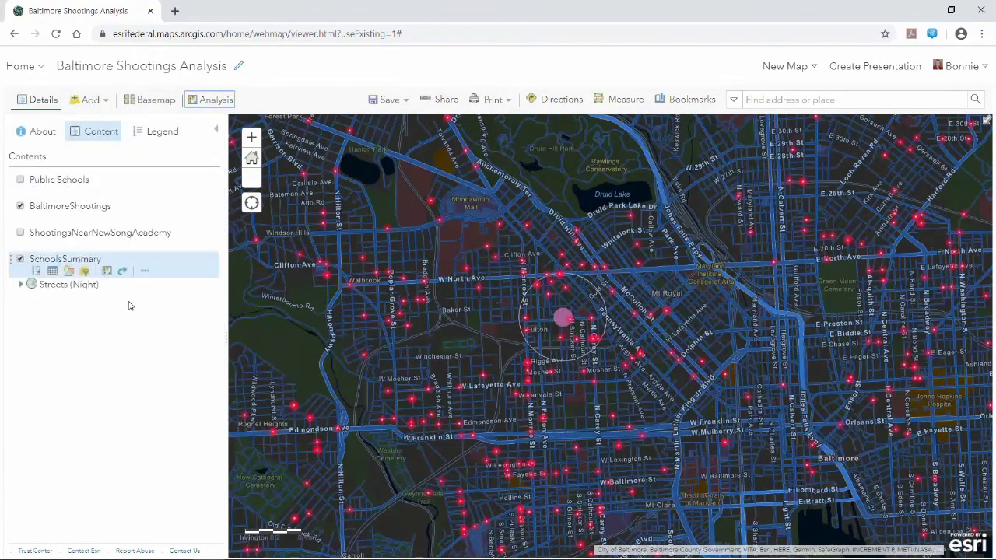
click(20, 259)
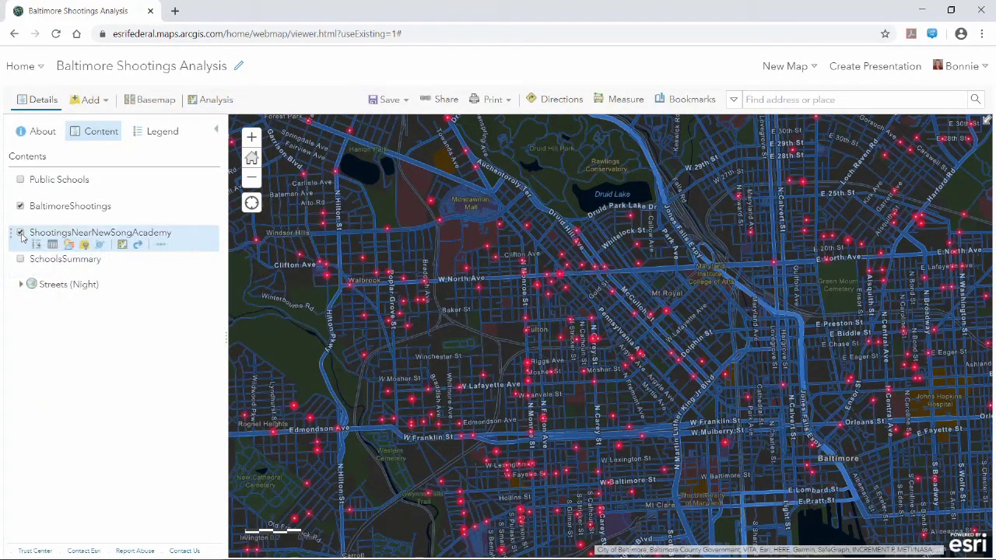
click(20, 232)
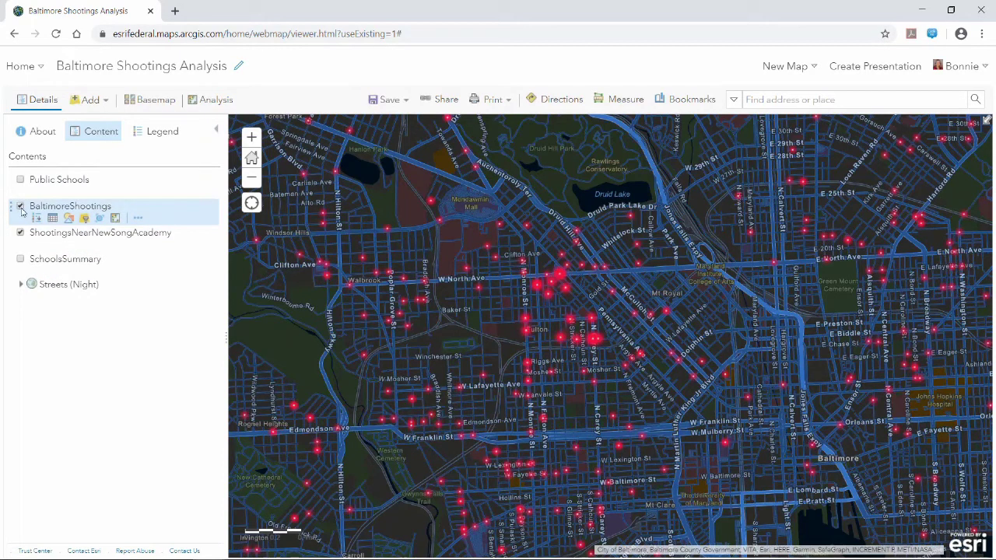
click(20, 207)
click(21, 259)
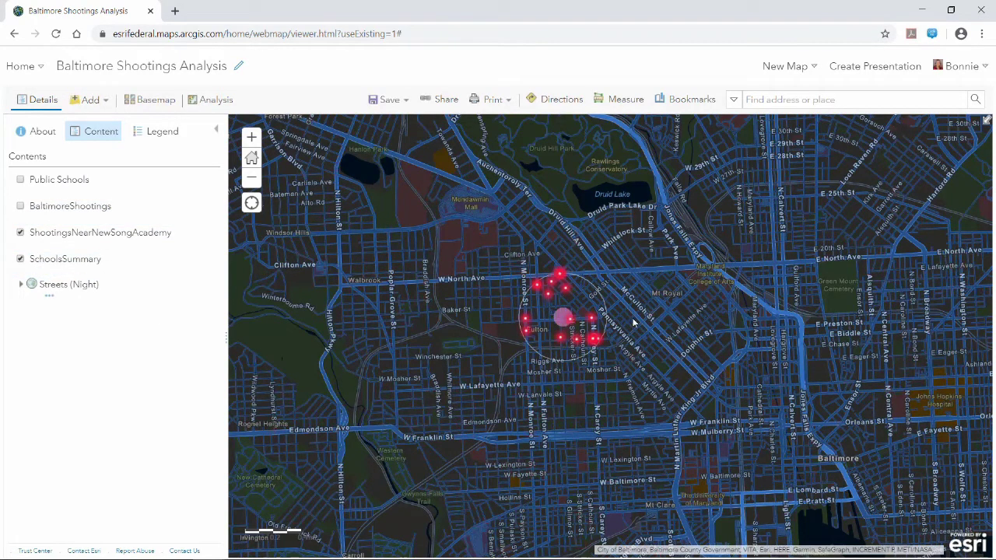
scroll(574, 295, up, 1)
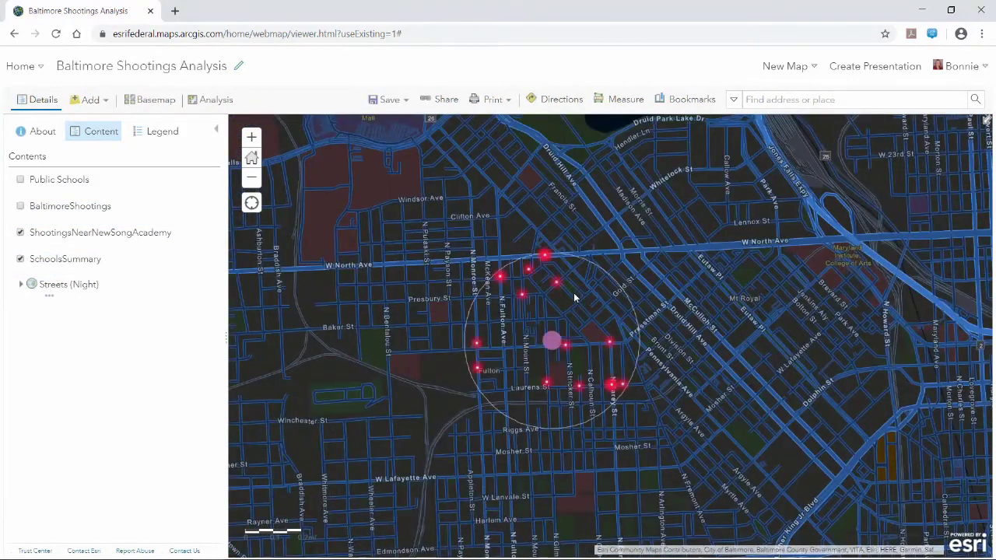
drag(625, 306, 649, 311)
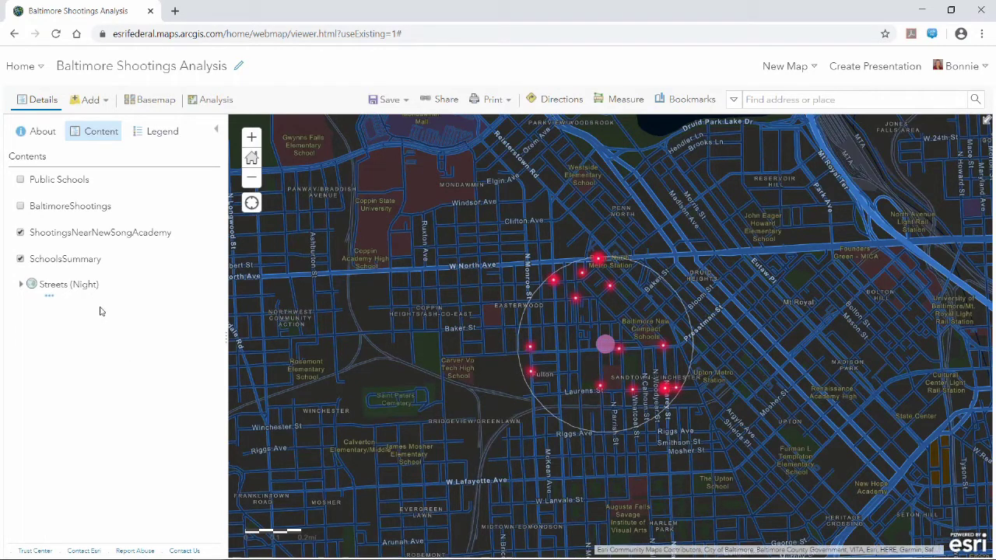
mouse_move(89, 273)
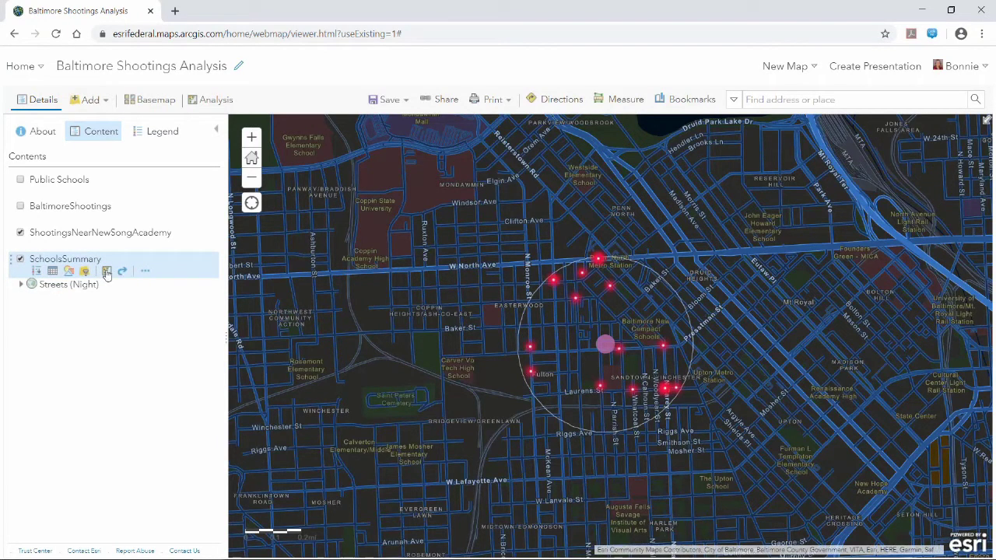
Step: Open Extract Data from the layer's analysis tools under Manage Data
click(107, 273)
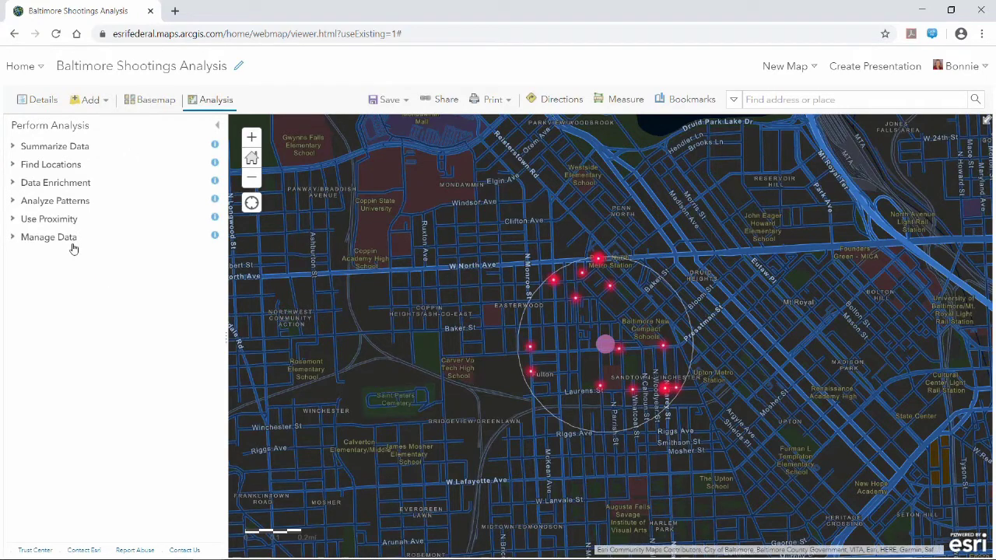
click(32, 243)
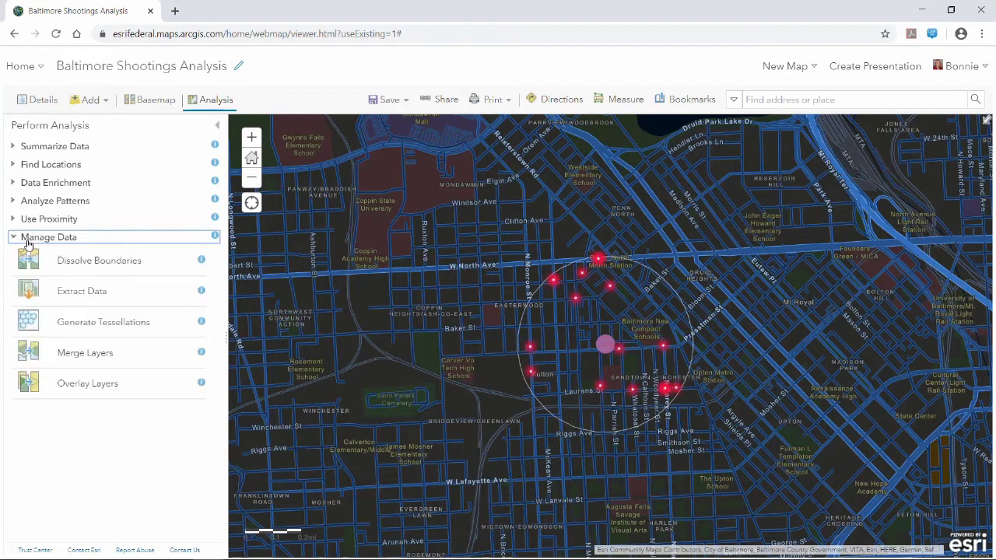
click(96, 296)
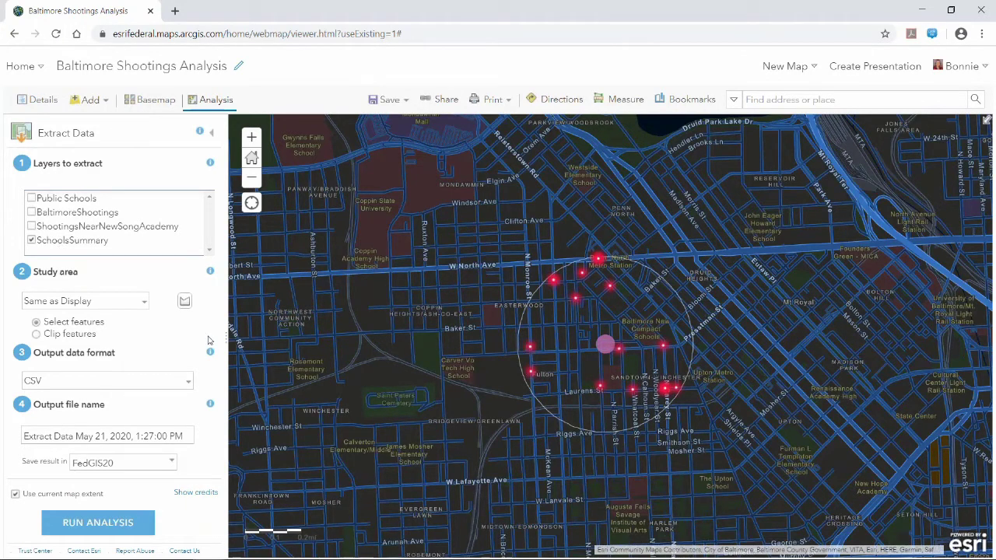
Step: Extract ShootingsNearNewSongAcademy instead of SchoolsSummary, keep CSV output, then back out of Extract Data
click(31, 241)
click(31, 227)
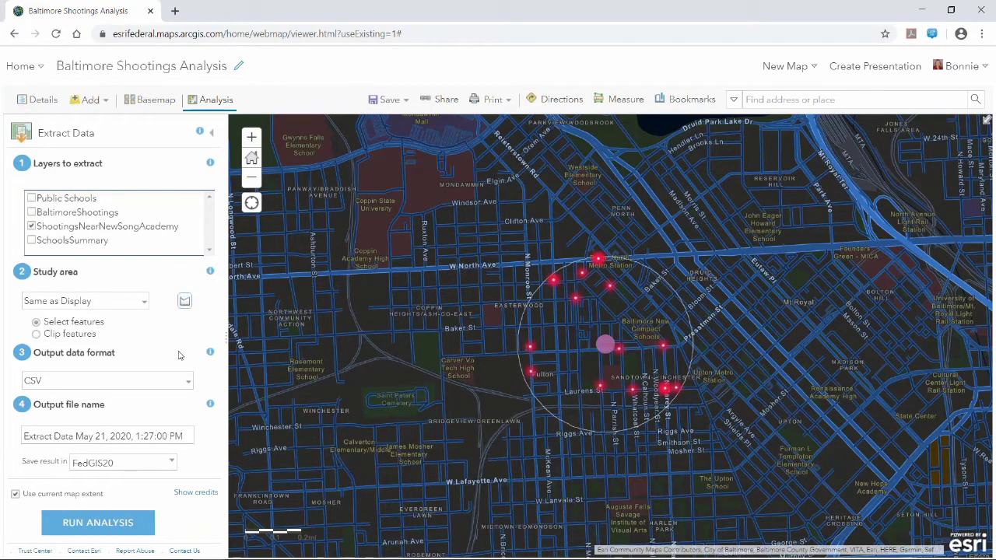
click(190, 390)
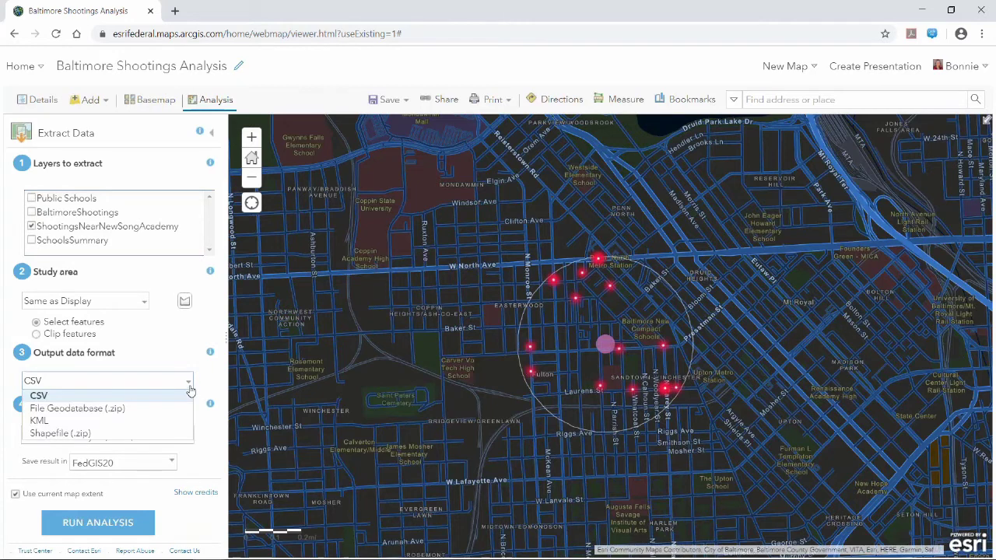
click(176, 397)
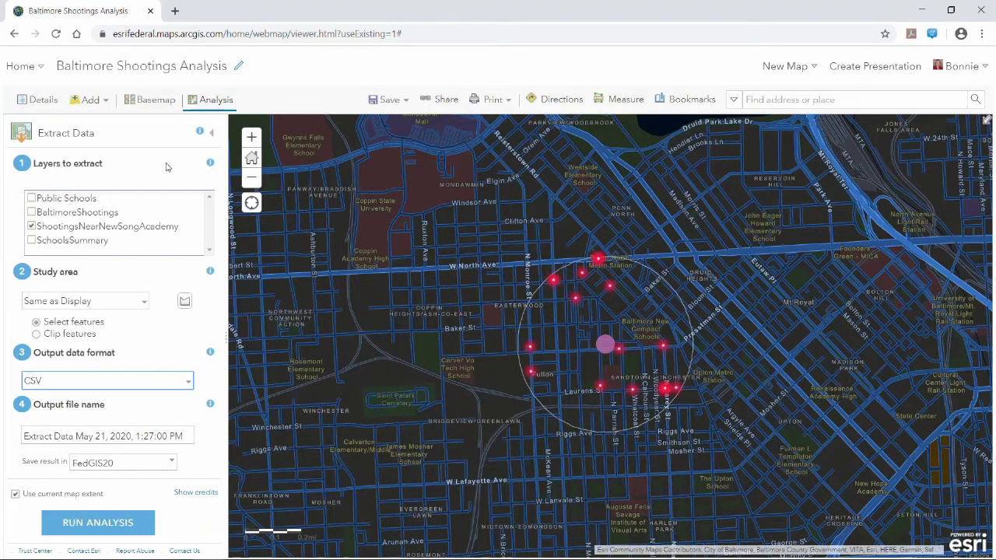
click(211, 137)
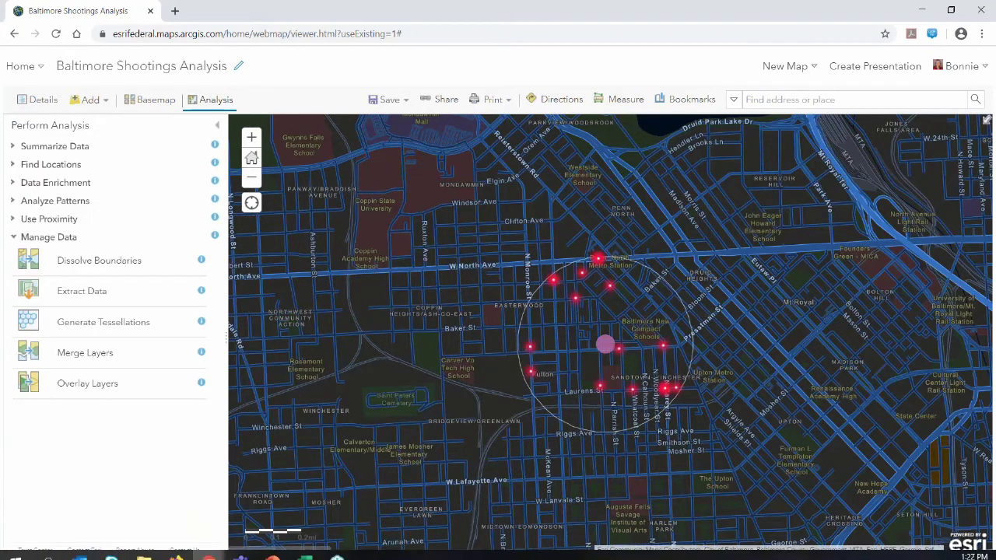
mouse_move(304, 547)
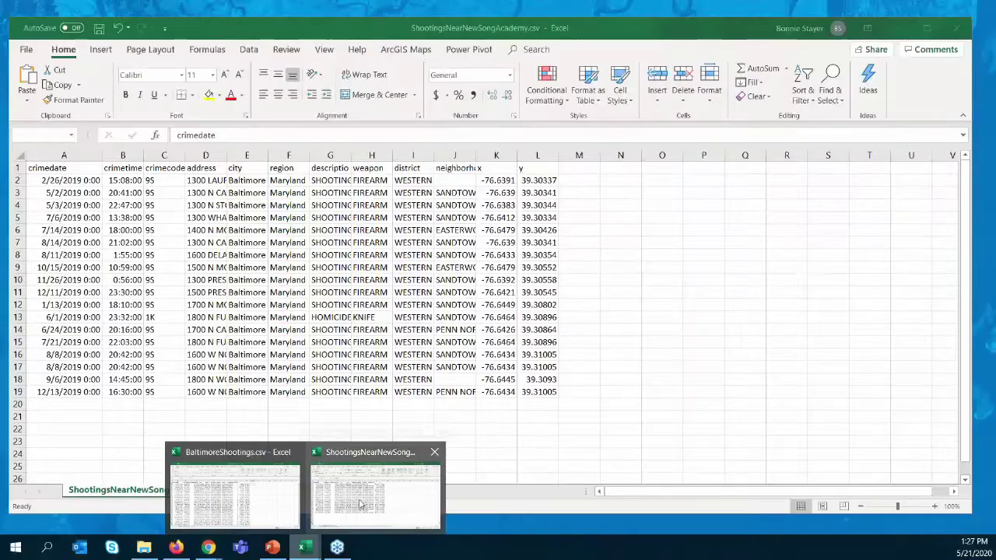
click(376, 510)
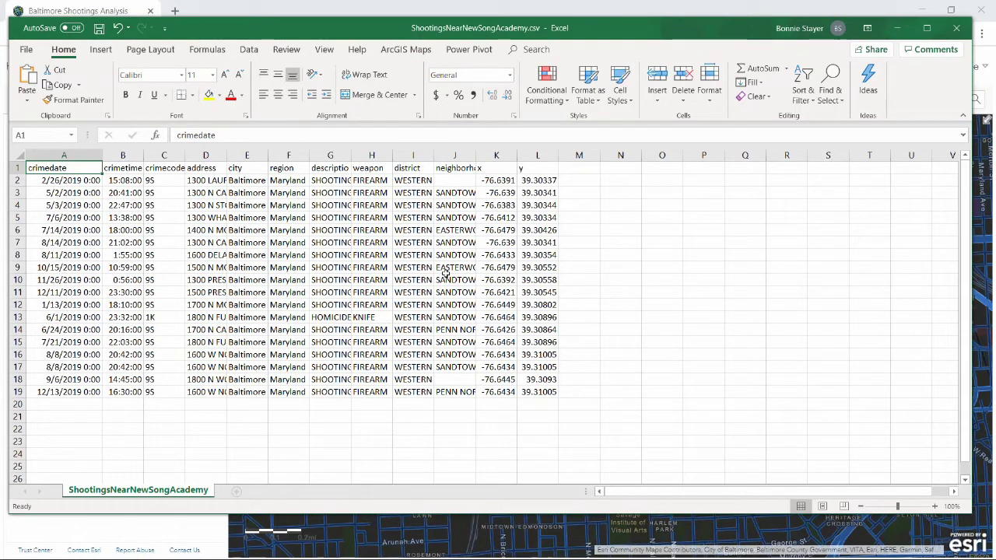
click(905, 29)
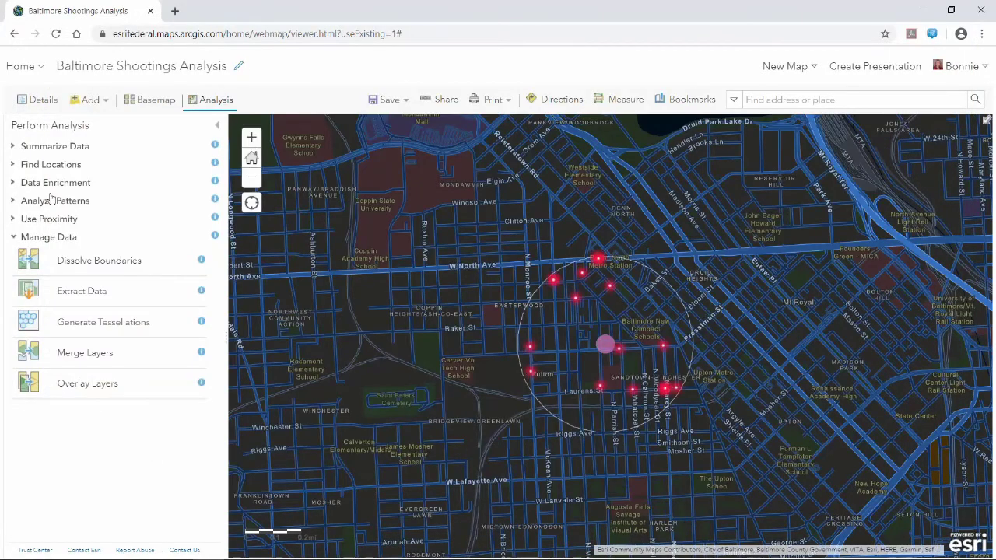
Step: Collapse Manage Data and switch to the DC Demographics (Data Enrichment Demo) map's browser tab
click(43, 237)
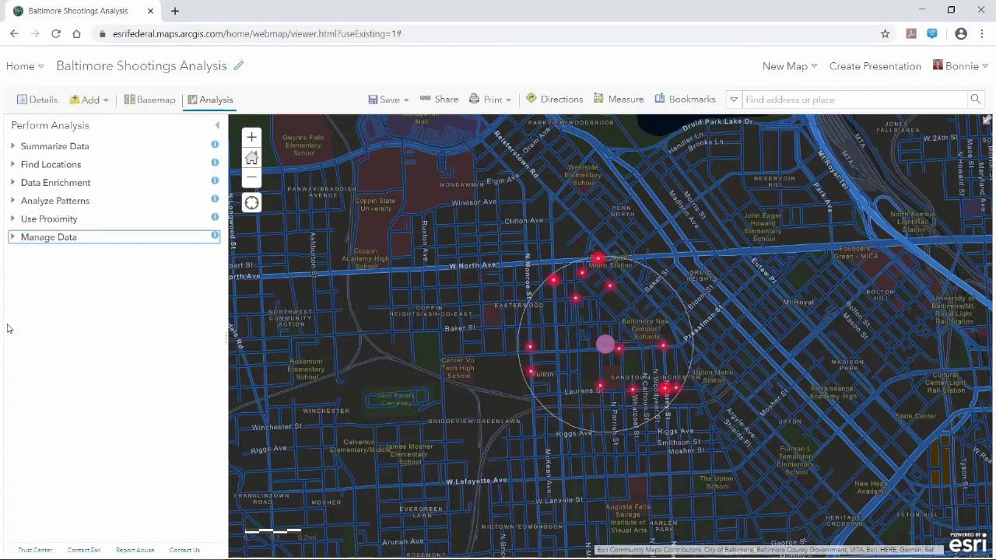
key(alt+Tab)
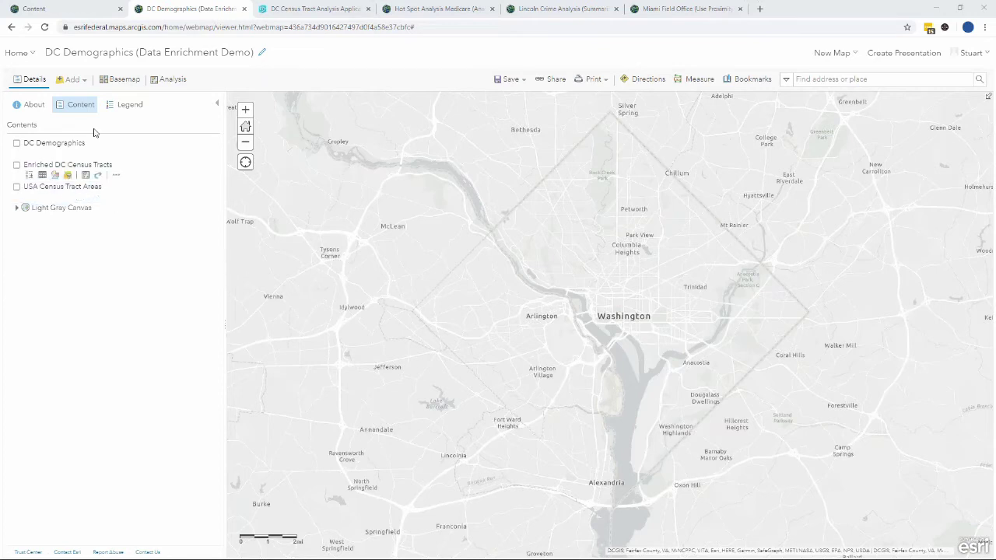
Step: Turn on the Living Atlas USA Census Tract Areas layer with its attribute table, then open Analysis
click(81, 88)
click(99, 116)
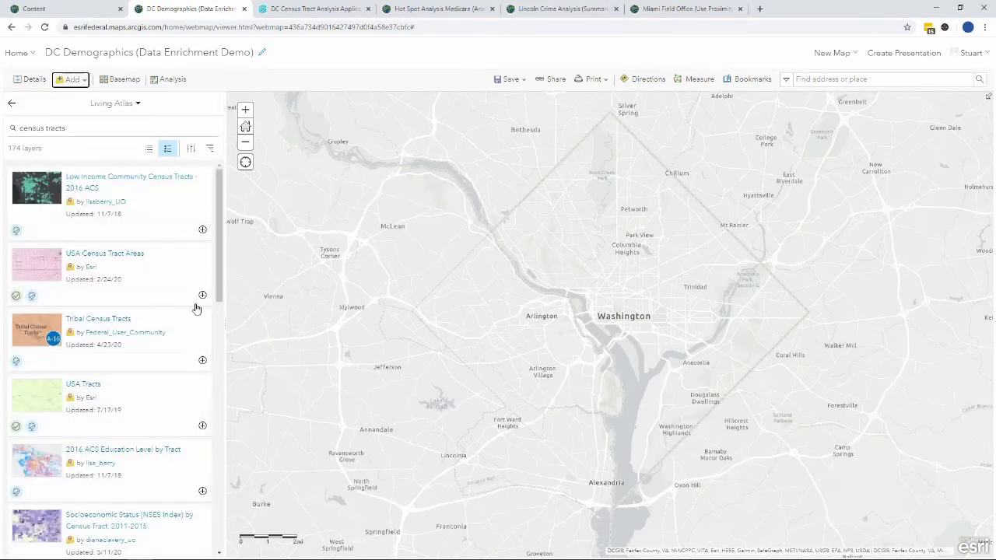
click(33, 79)
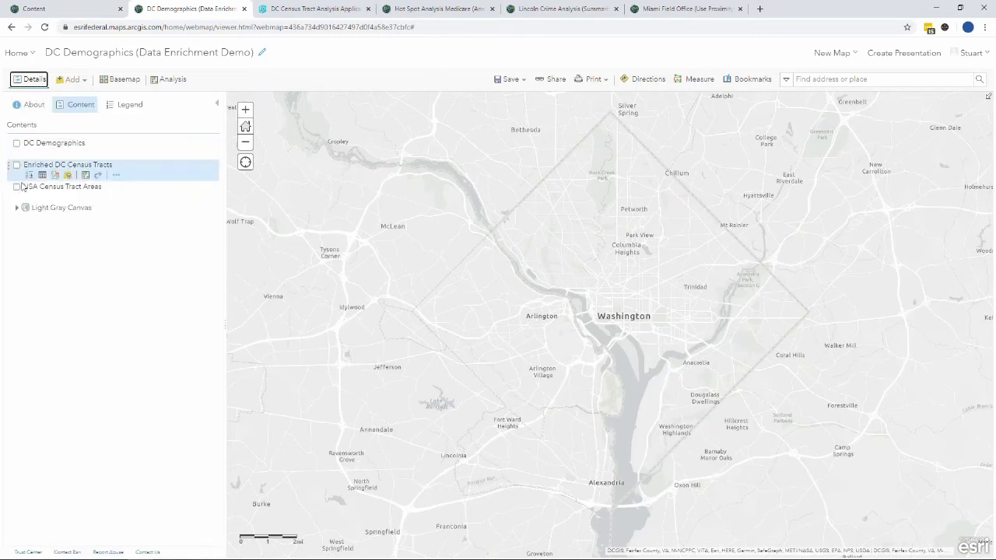
click(16, 188)
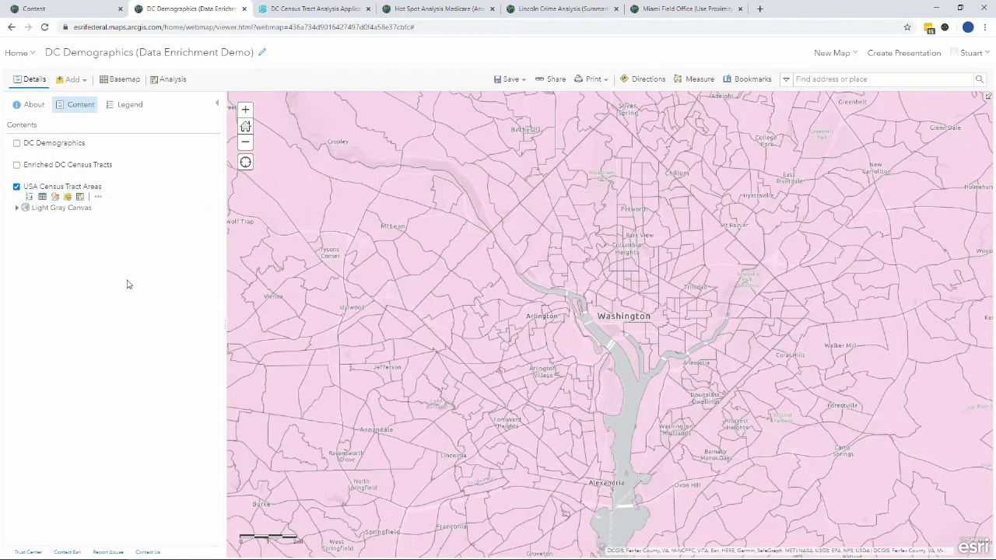
click(42, 198)
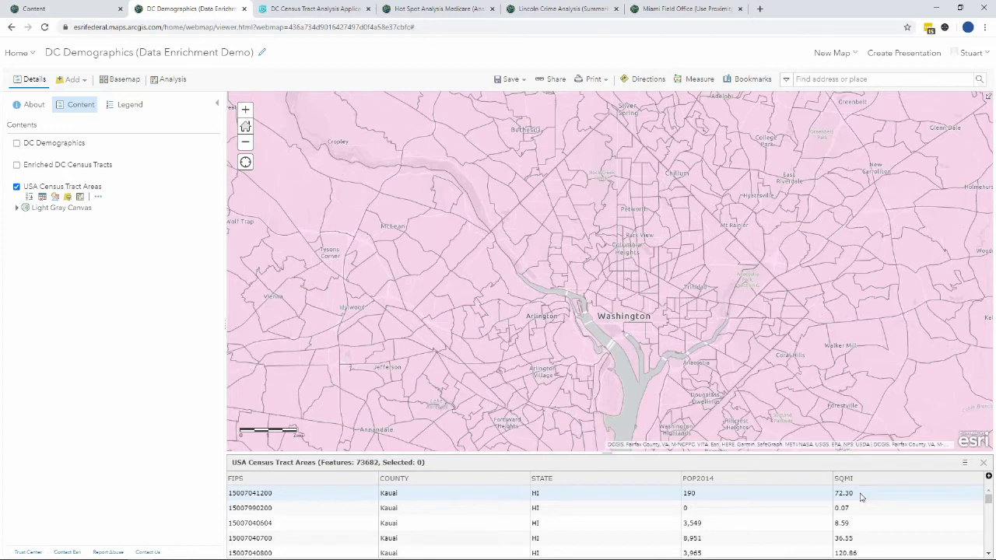
click(168, 80)
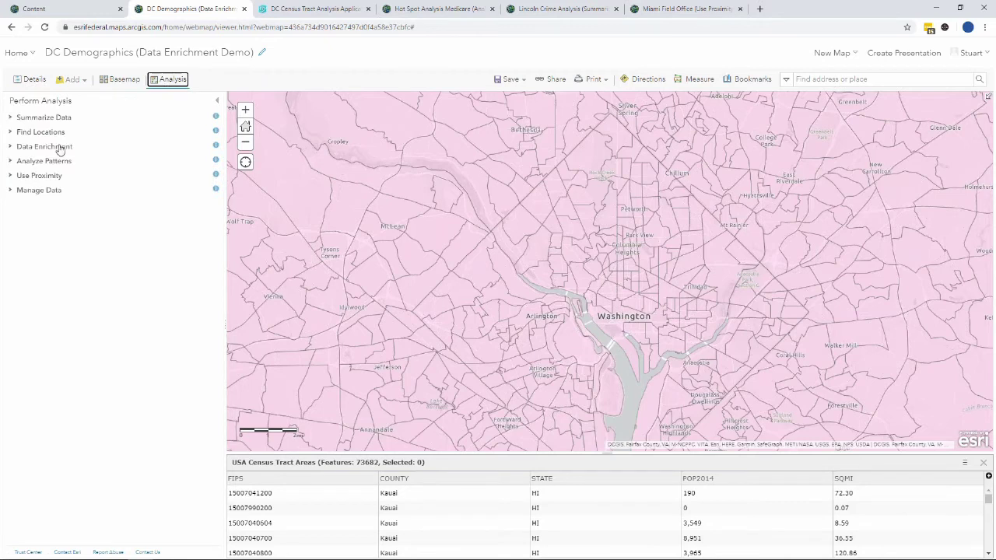
Step: Open Enrich Layer under Data Enrichment, target USA Census Tract Areas, and open Select Variables
click(60, 148)
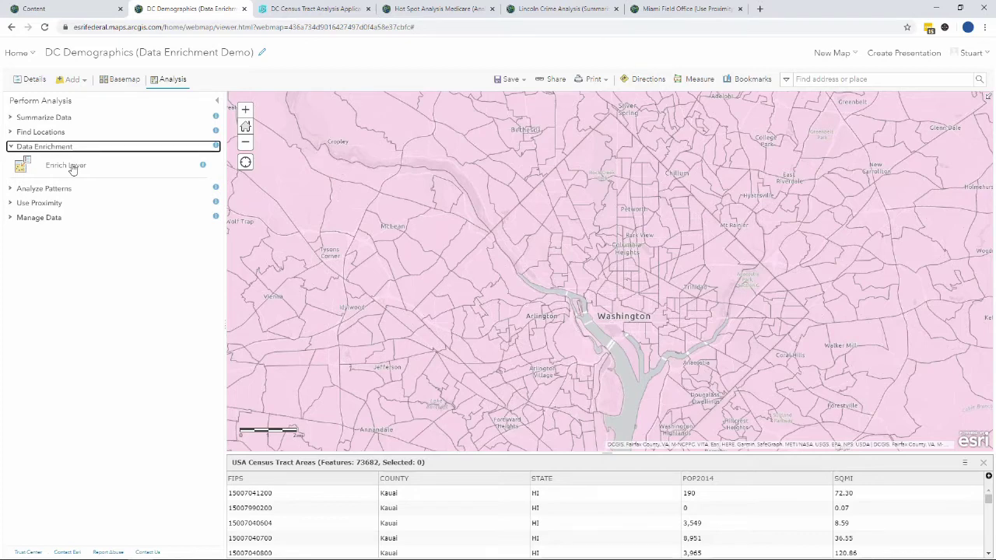
click(71, 169)
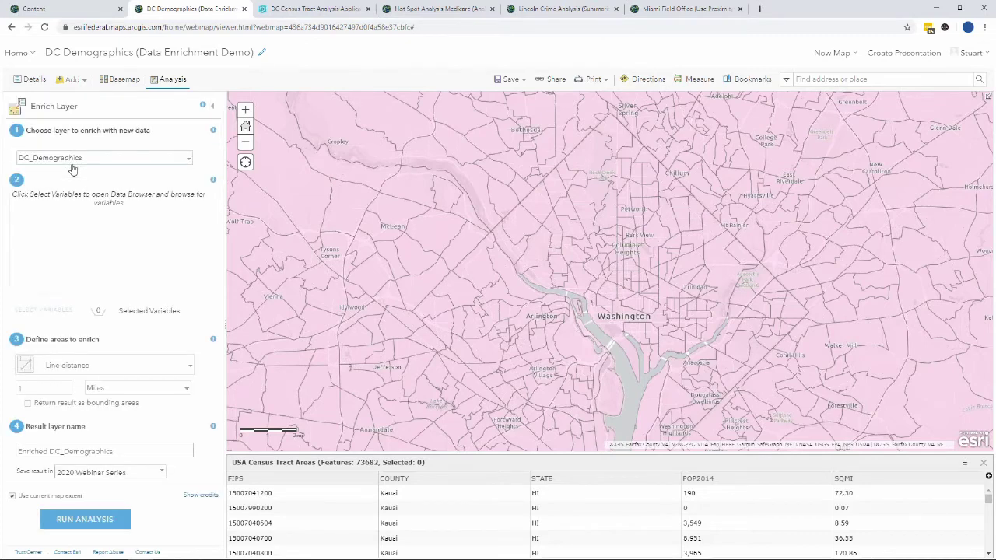
click(152, 158)
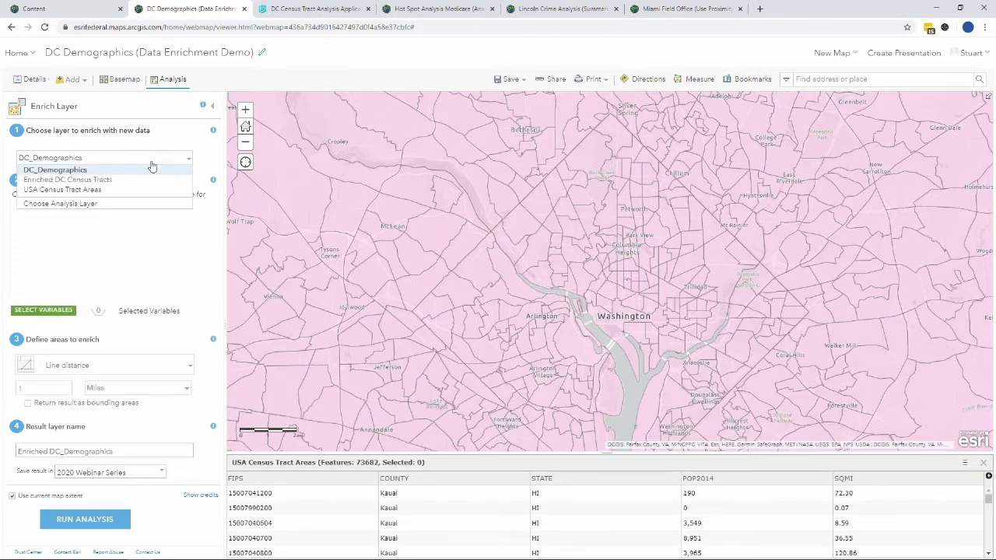
click(97, 195)
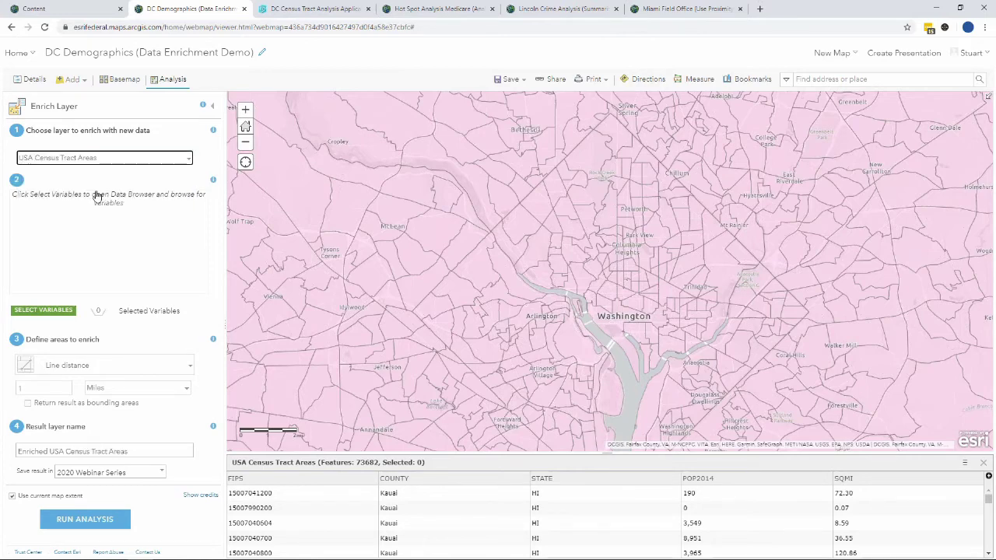
click(55, 312)
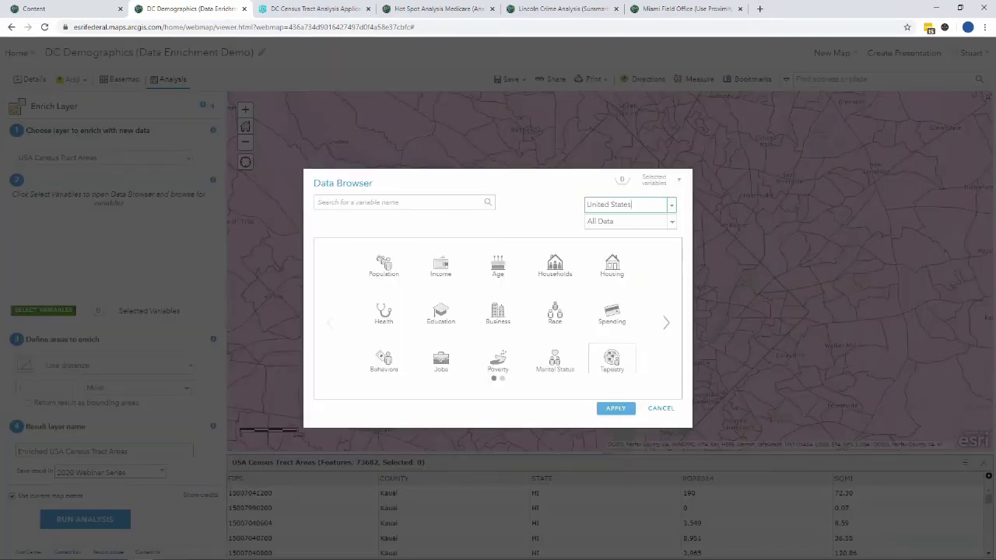
Step: From At Risk and Key Demographic Indicators, check 2019 Children, Average Household Income, Total Population, and apply
click(667, 327)
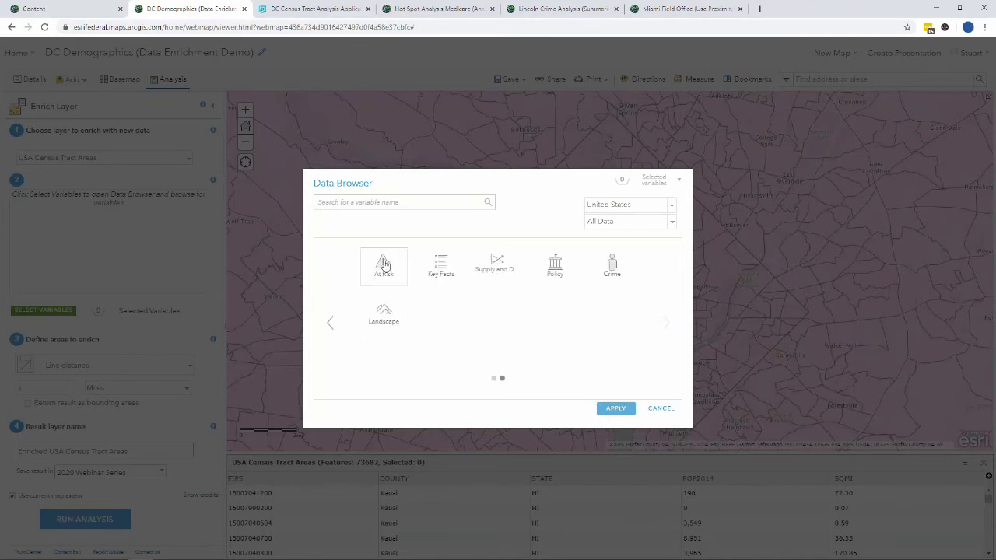
click(384, 265)
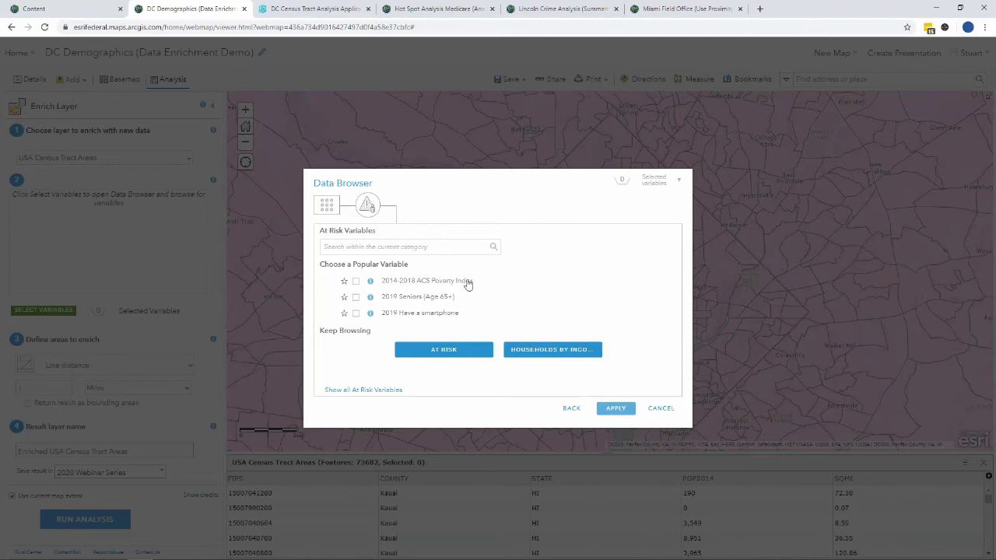
click(389, 392)
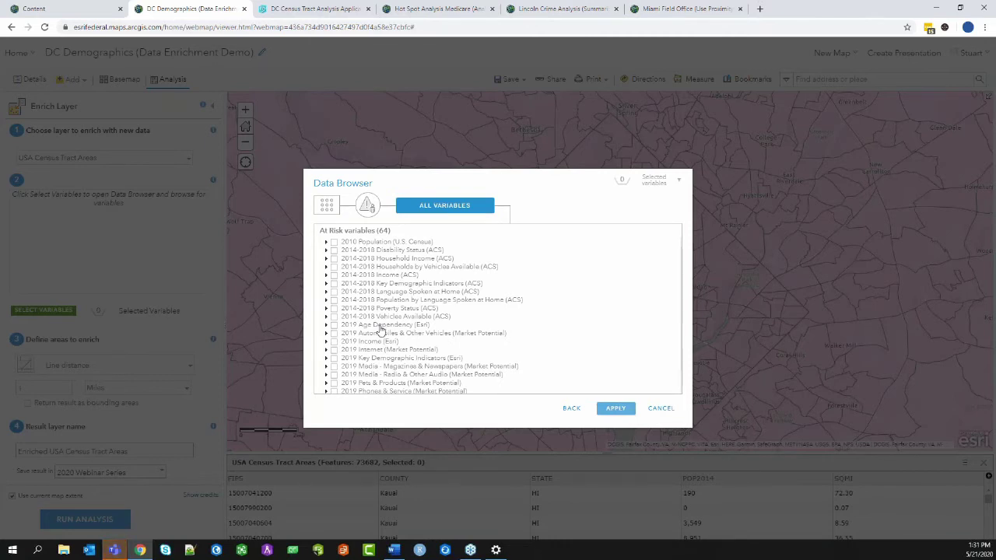
click(379, 325)
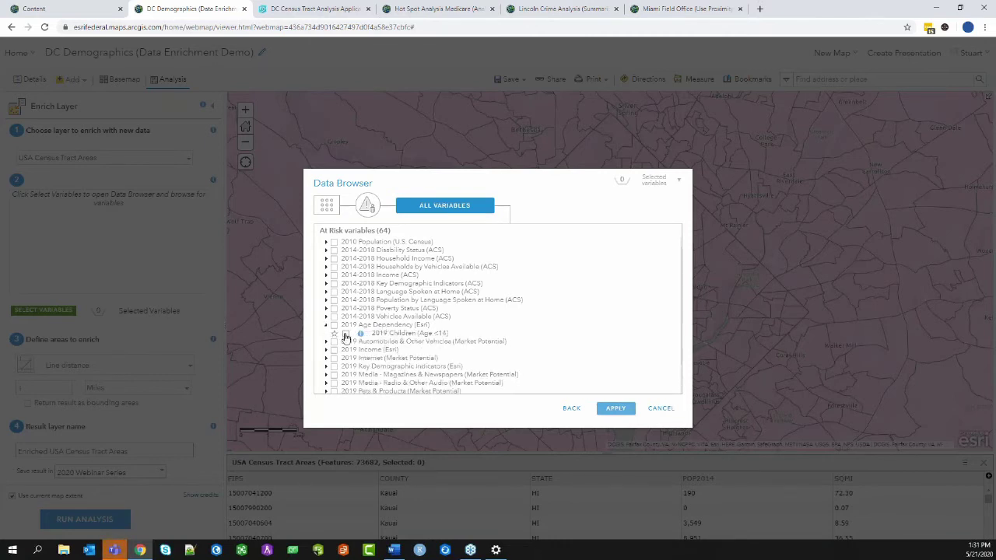
click(346, 334)
click(372, 351)
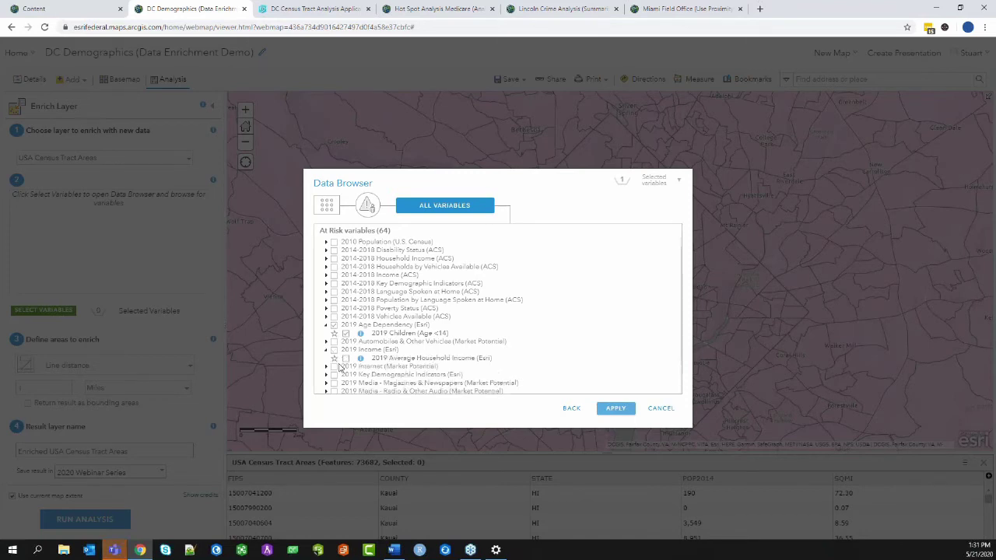
click(347, 359)
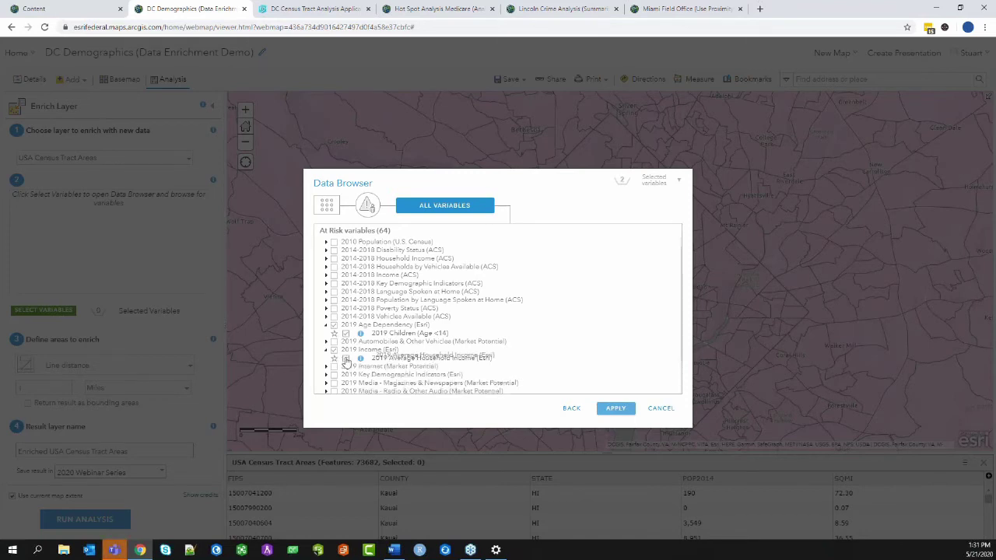
click(390, 375)
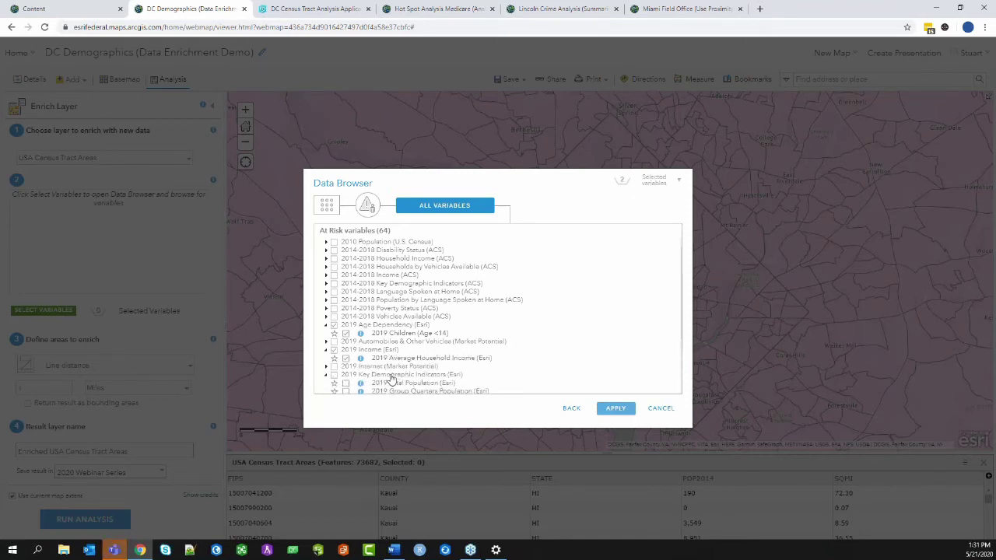
click(346, 384)
click(616, 409)
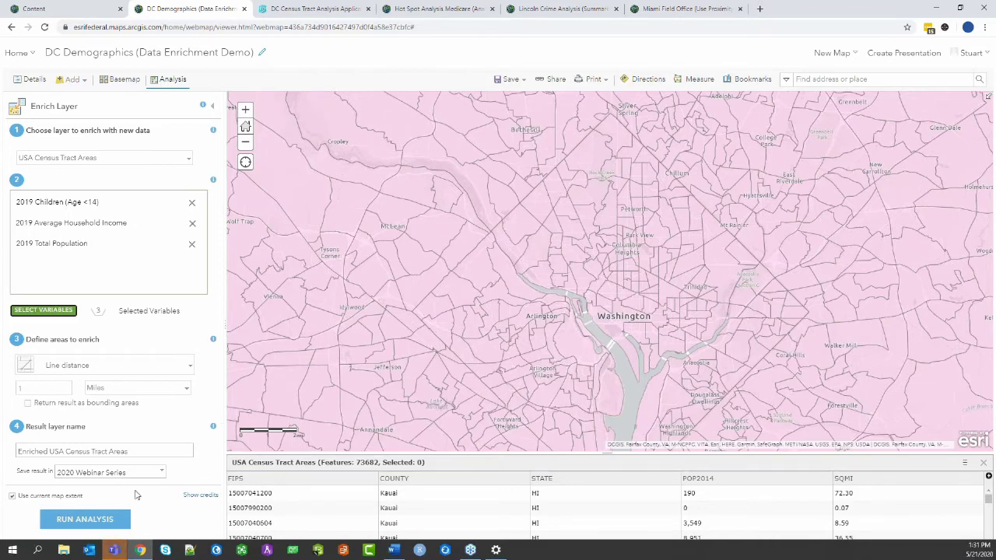
Step: Review the credit report (543 records, 16.29 credits), close it, and return to Contents
click(199, 496)
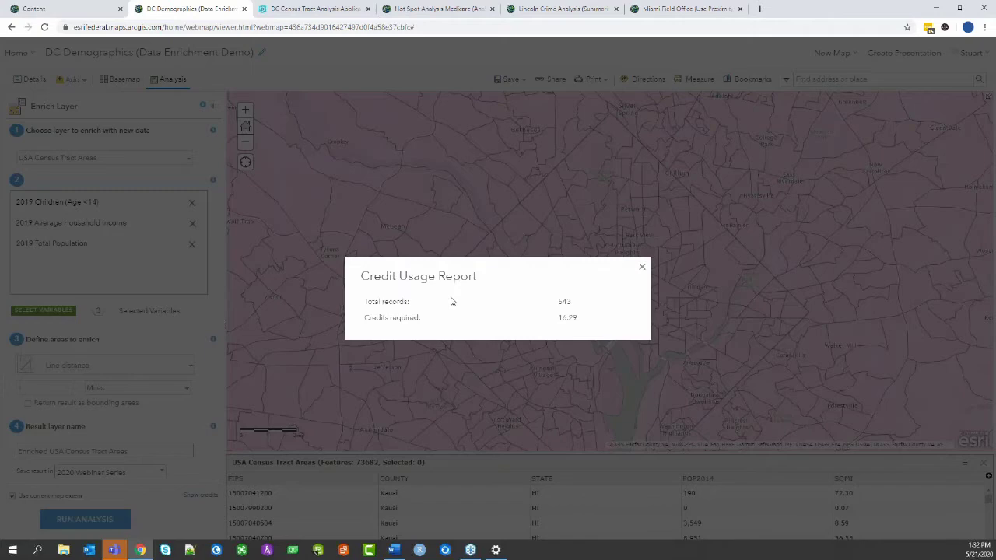
click(642, 267)
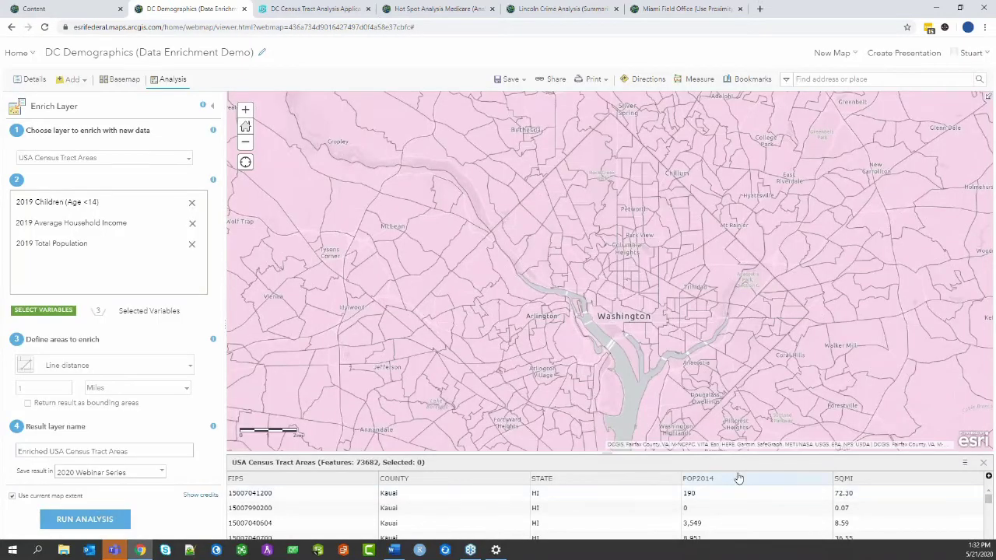
click(33, 81)
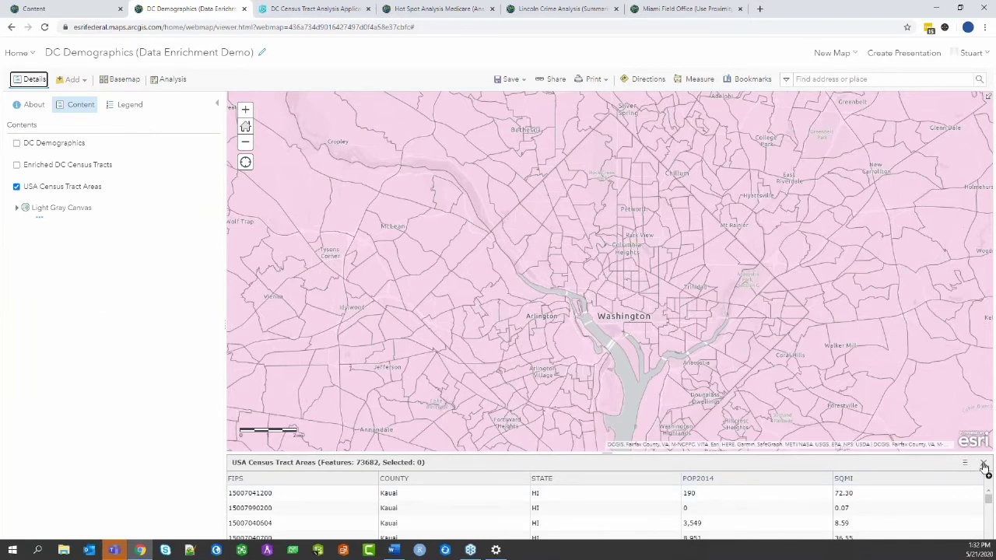
Step: Close the census tract table and swap USA Census Tract Areas for Enriched DC Census Tracts
click(985, 467)
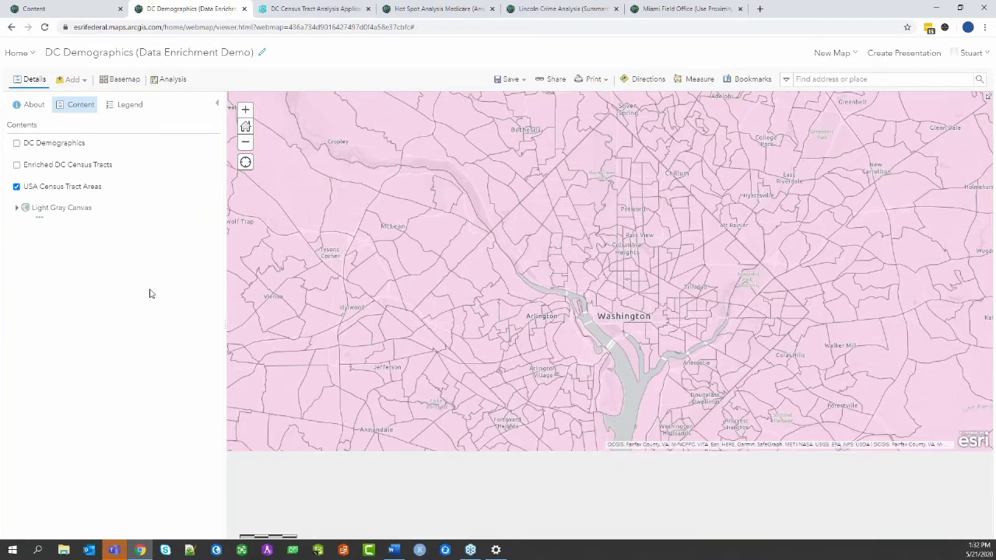
click(16, 187)
click(17, 165)
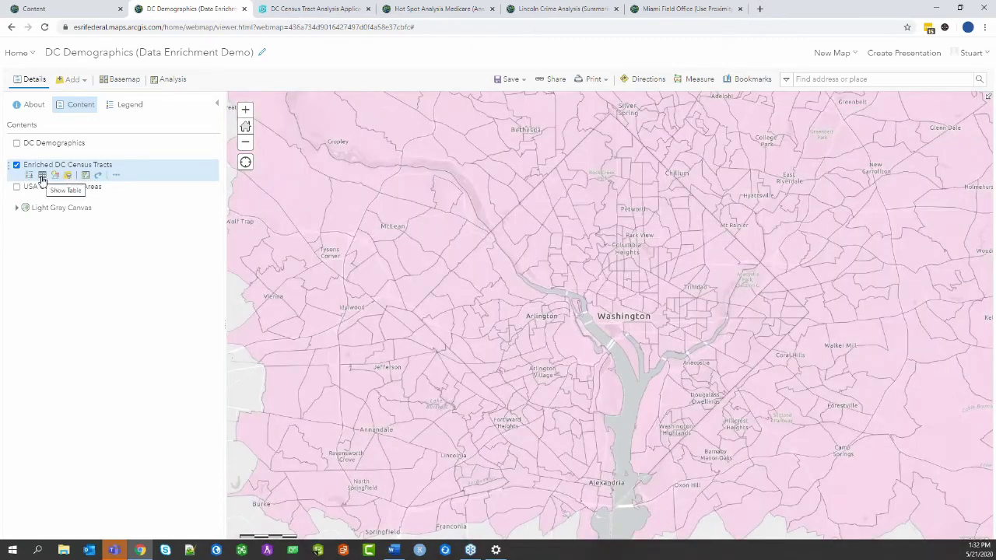
Step: Inspect the enriched tracts' table, selecting the records with Id 5 and Id 3, then close it
click(42, 175)
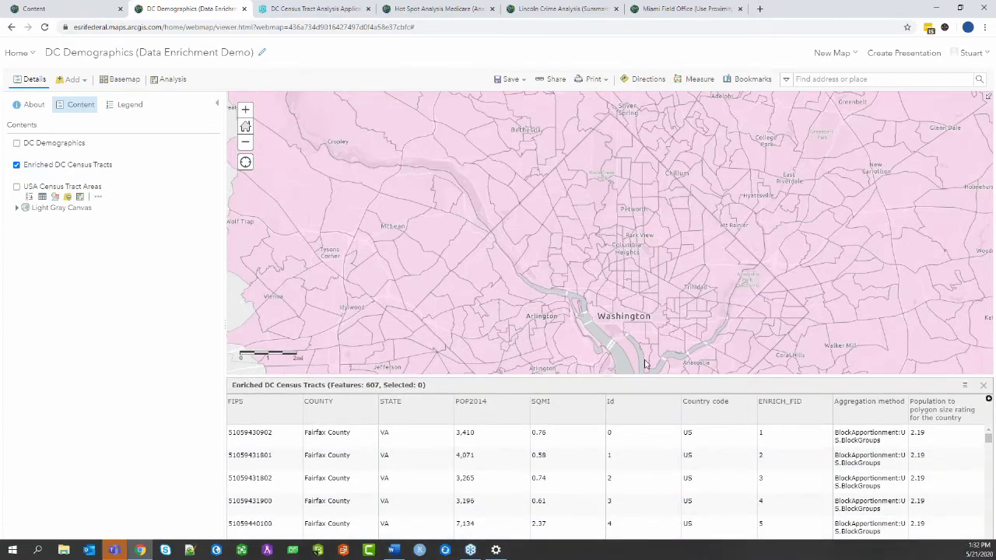
scroll(628, 472, right, 5)
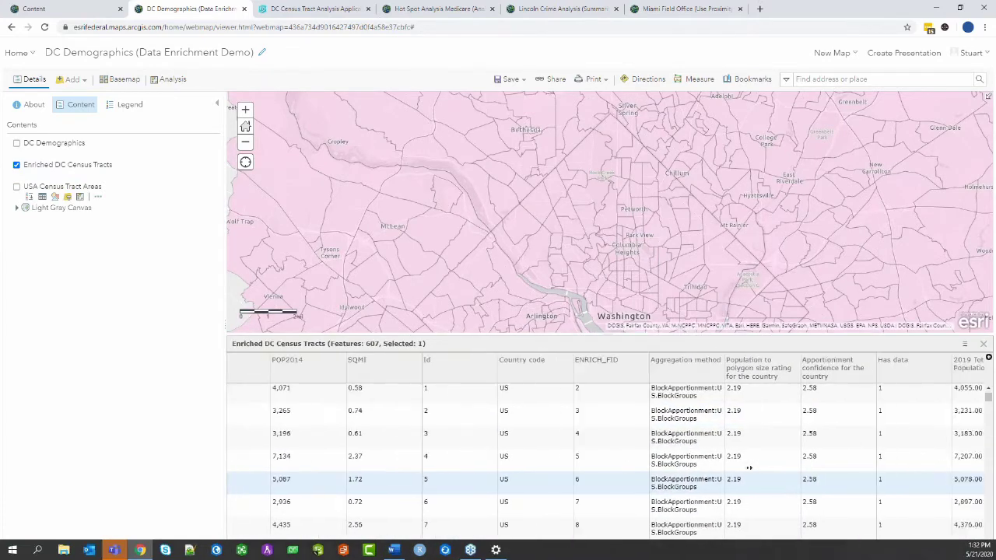
click(751, 479)
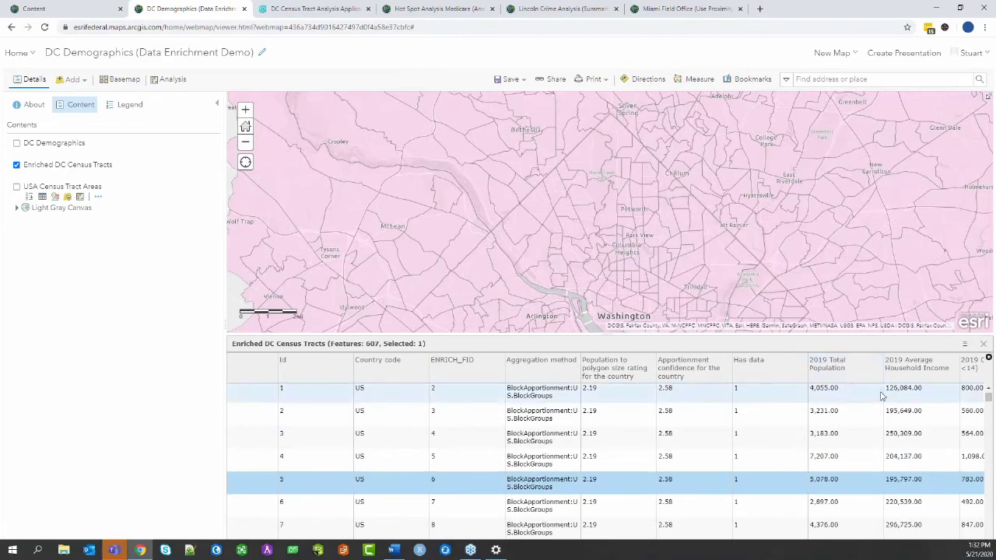
click(890, 437)
scroll(857, 436, right, 1)
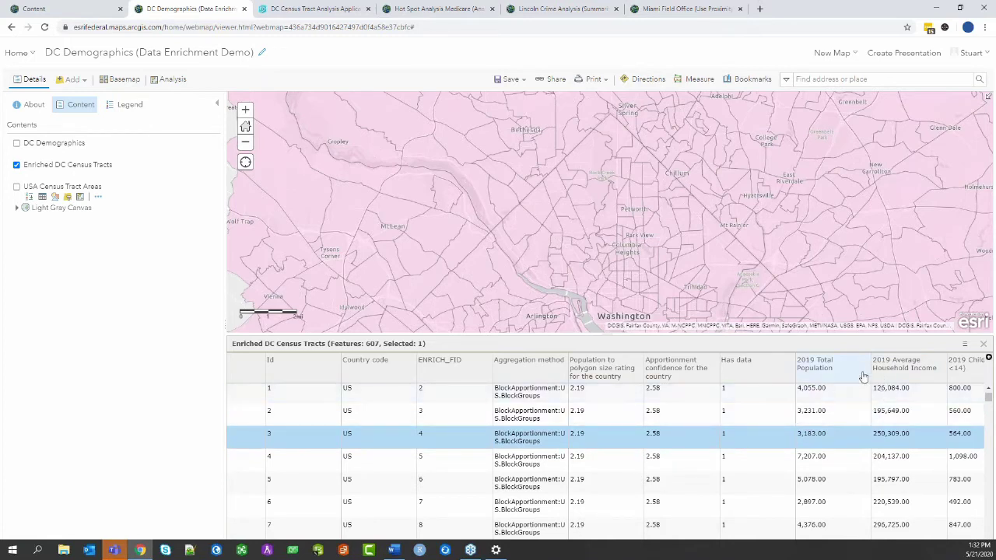
click(984, 345)
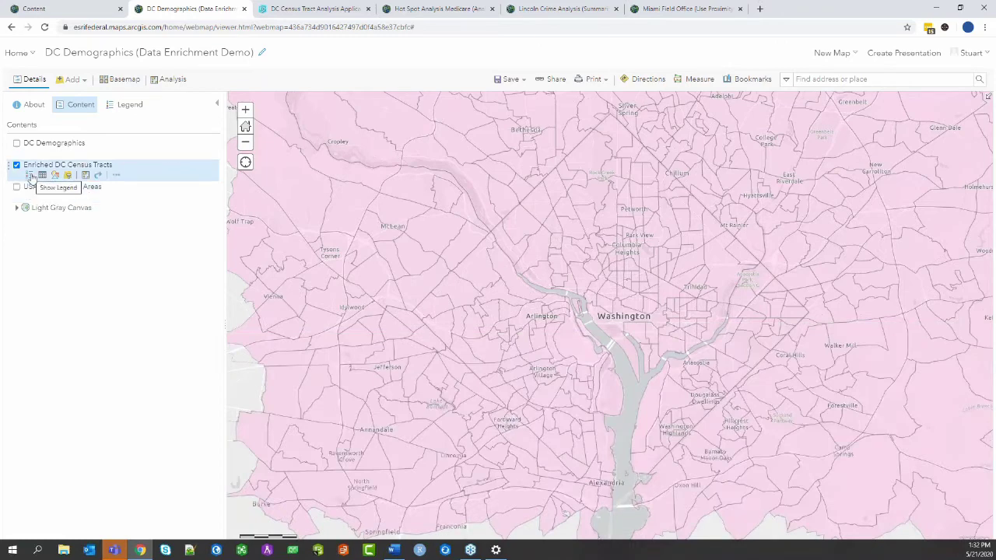
Step: Preview styling by 2019 Average Household Income and Children (Age <14), cancel it, then show DC Demographics
click(55, 175)
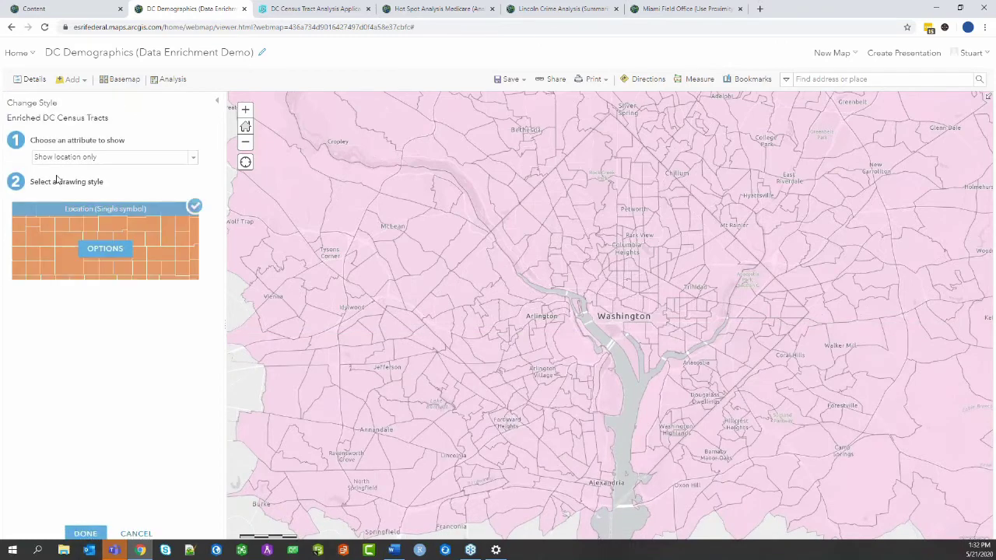
click(189, 159)
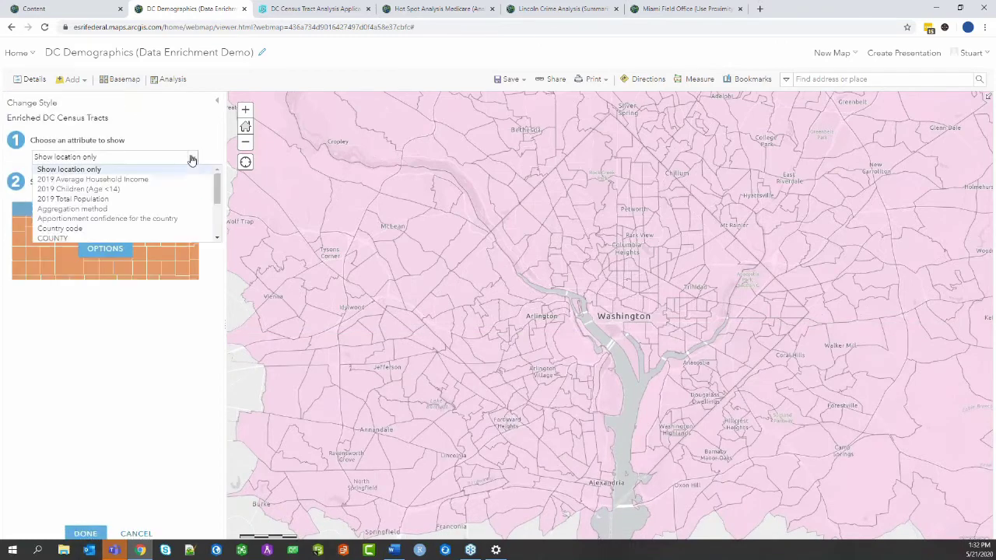
click(129, 180)
click(64, 176)
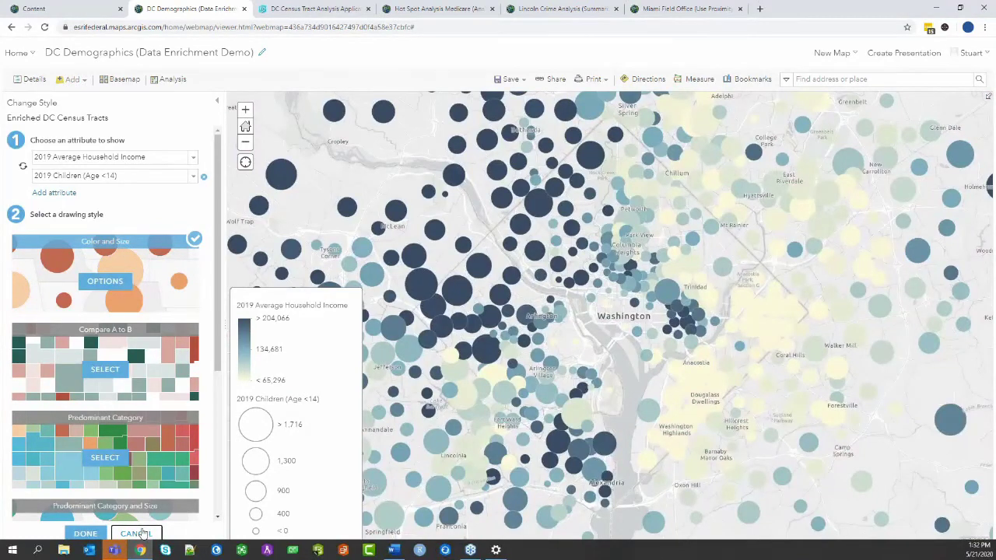
click(143, 534)
click(16, 145)
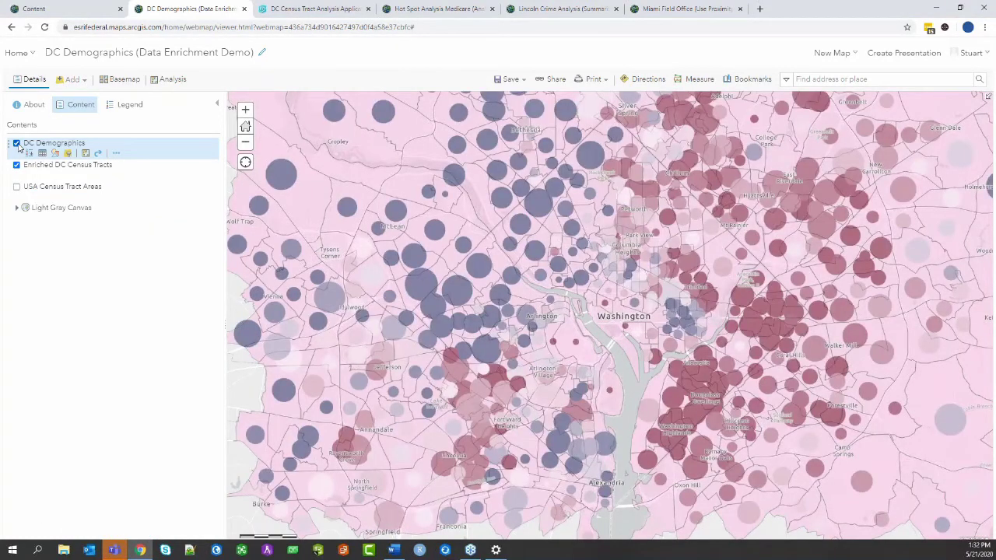
Step: Hide Enriched DC Census Tracts and check a tract circle's median household income and children counts
click(16, 165)
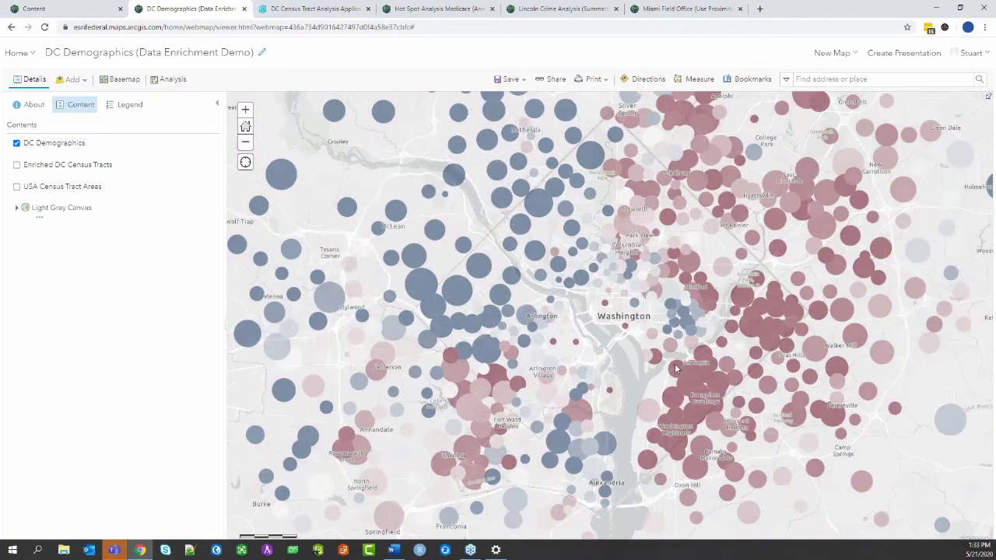
click(674, 364)
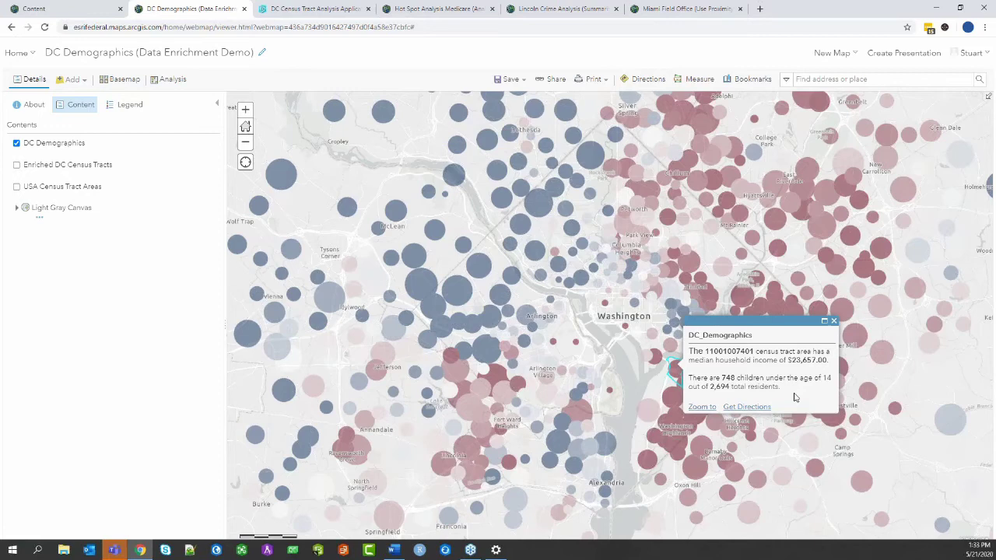
click(835, 323)
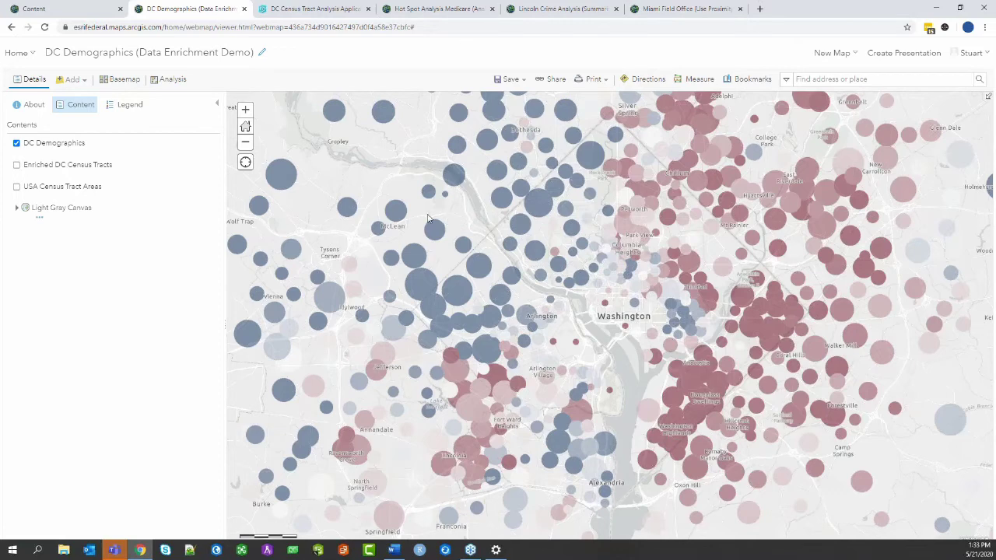
click(509, 80)
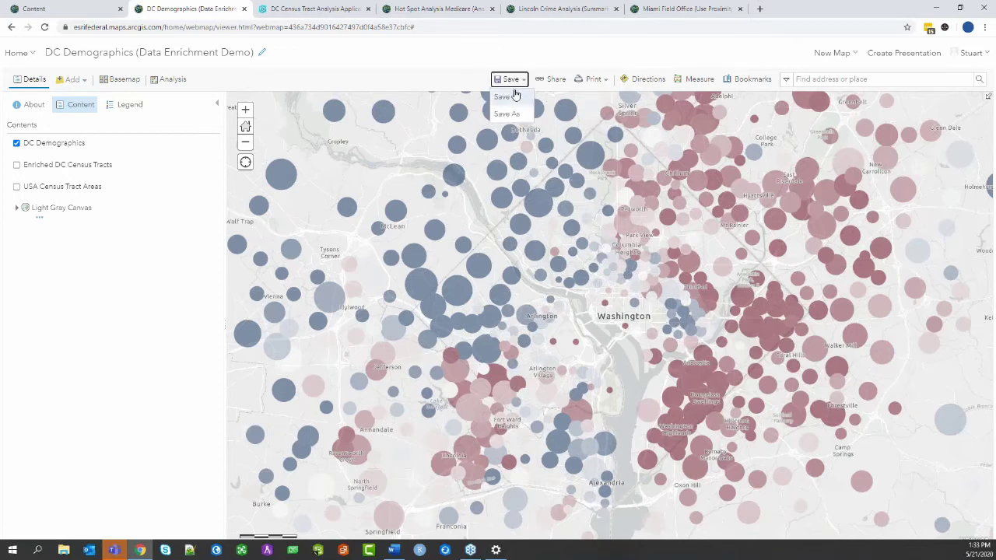
Step: Review the Create a Web App choices under Share, then go to the DC Census Tract Analysis Application
click(550, 79)
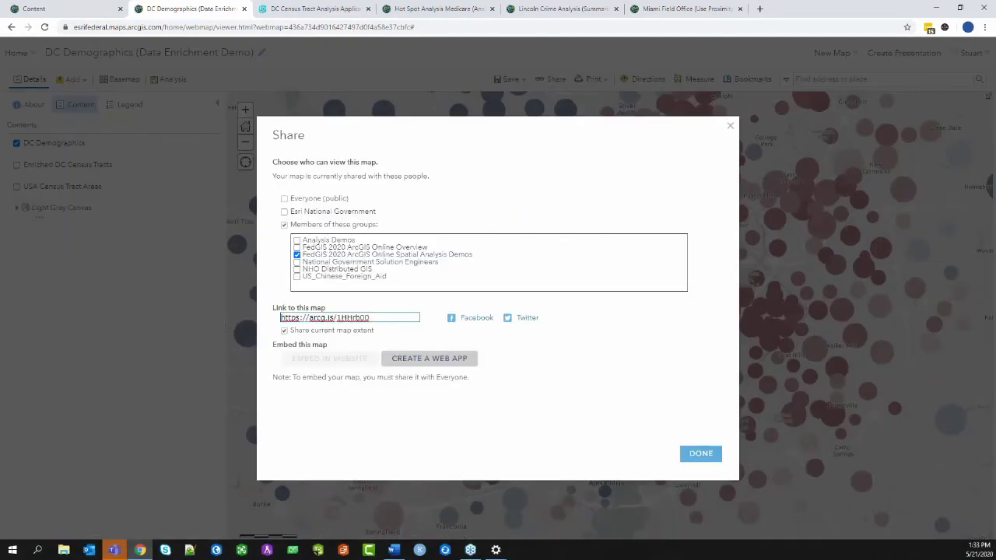
click(430, 358)
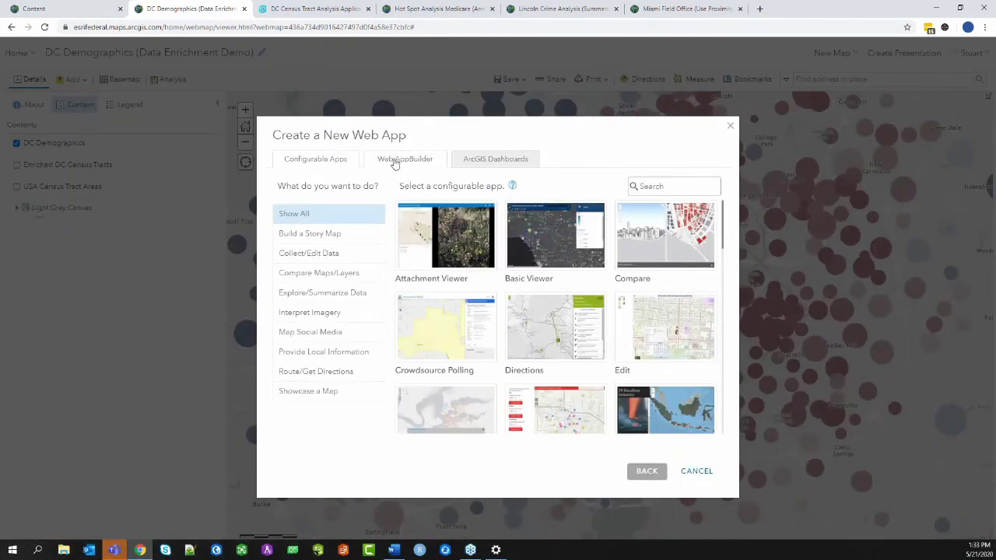
click(318, 8)
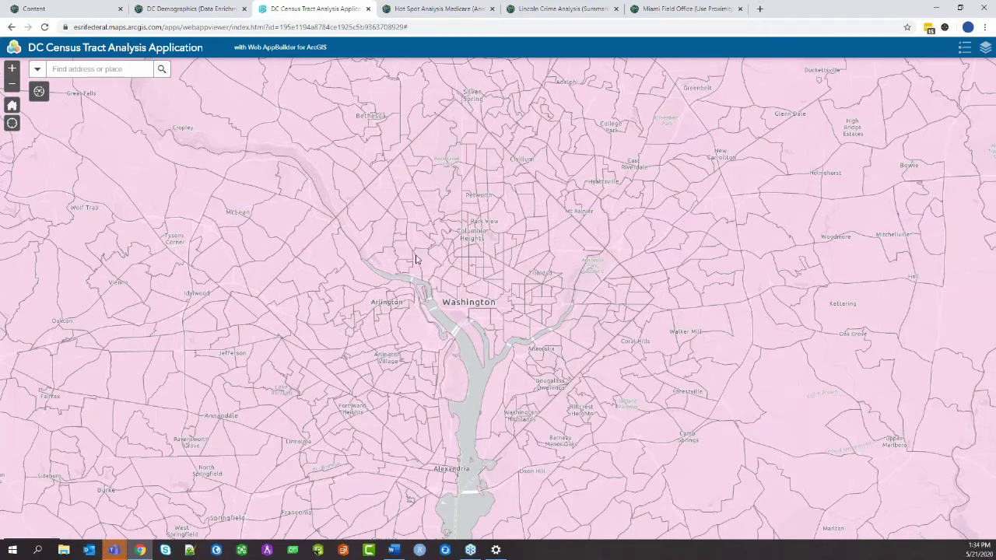
Step: Set up Enrich Layer on USA Census Tract Areas and browse variables without choosing any
click(39, 92)
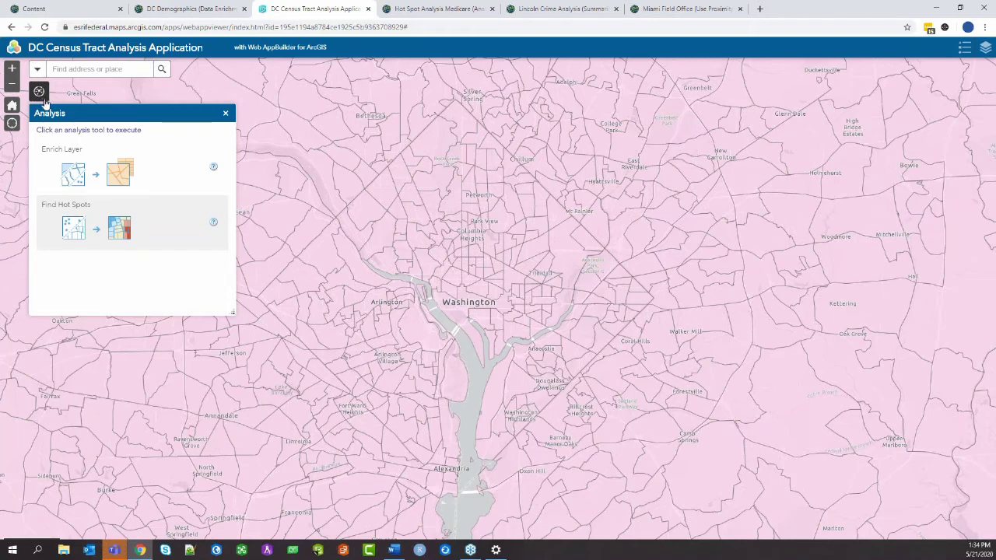
click(170, 177)
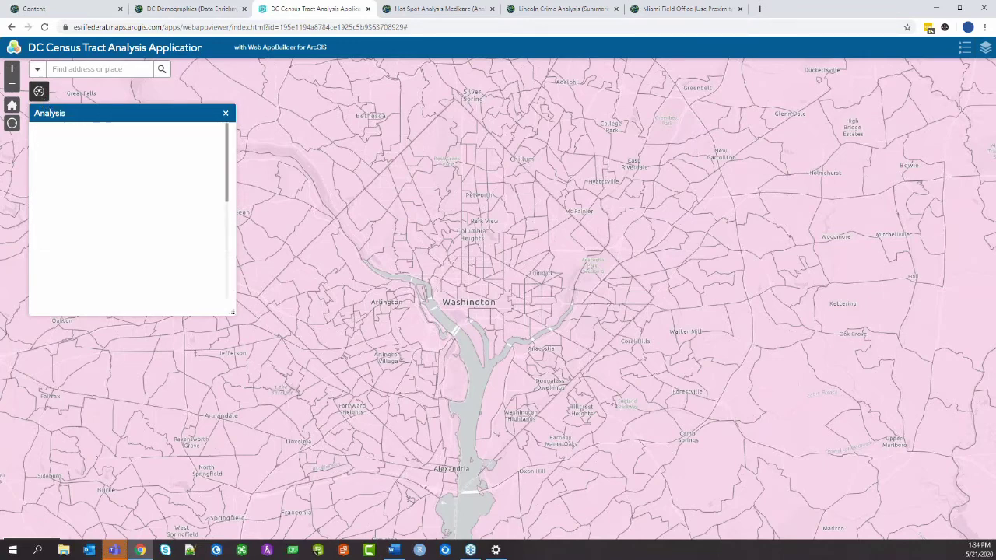
click(198, 184)
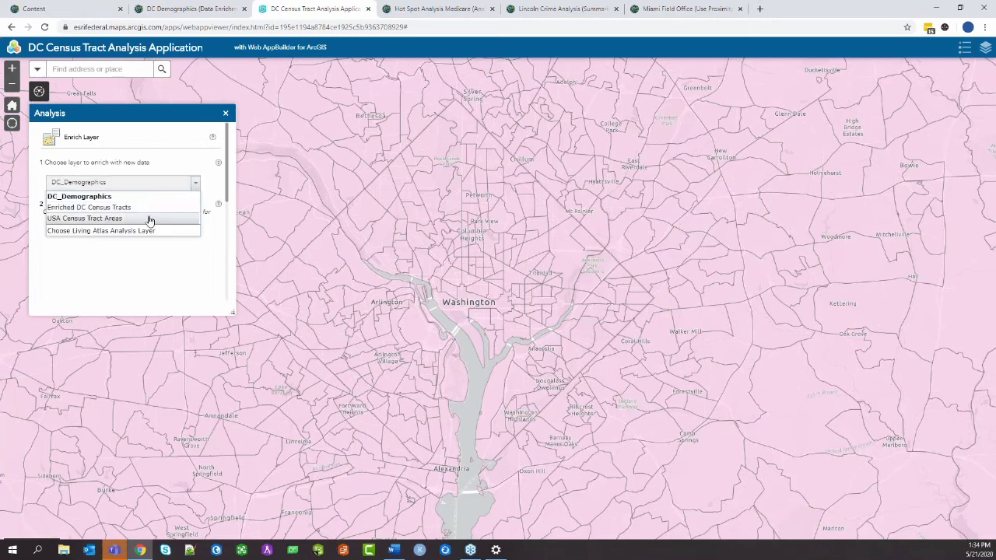
click(149, 215)
scroll(214, 183, down, 3)
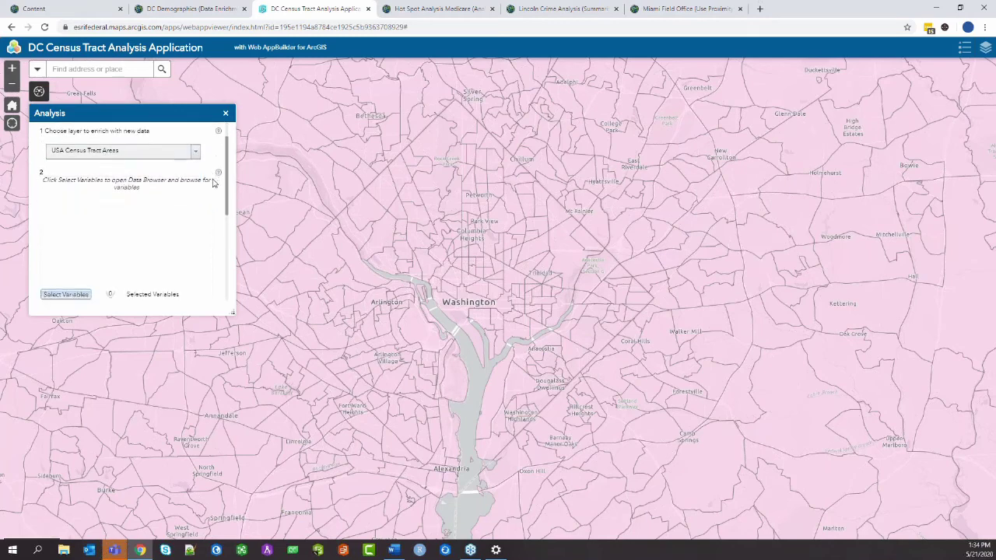
click(67, 248)
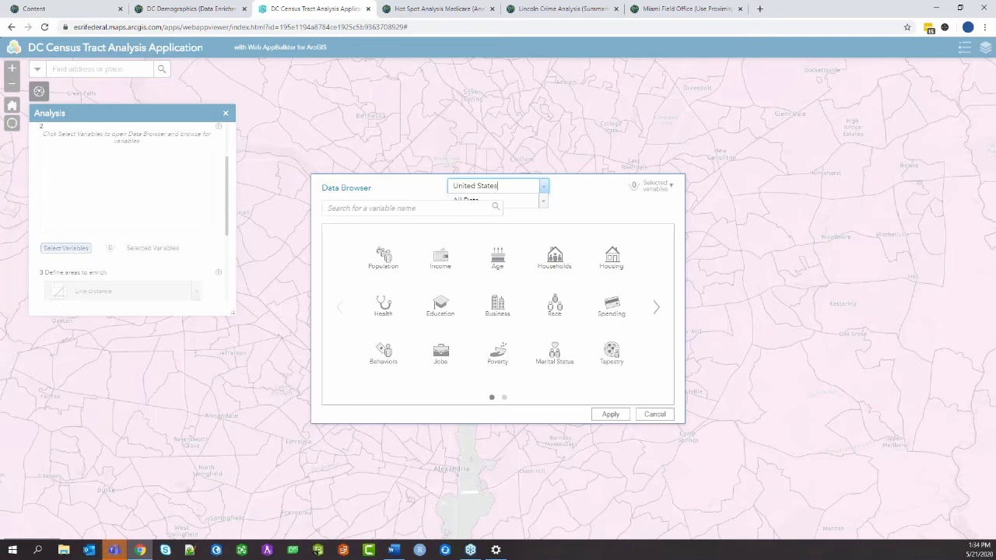
click(658, 417)
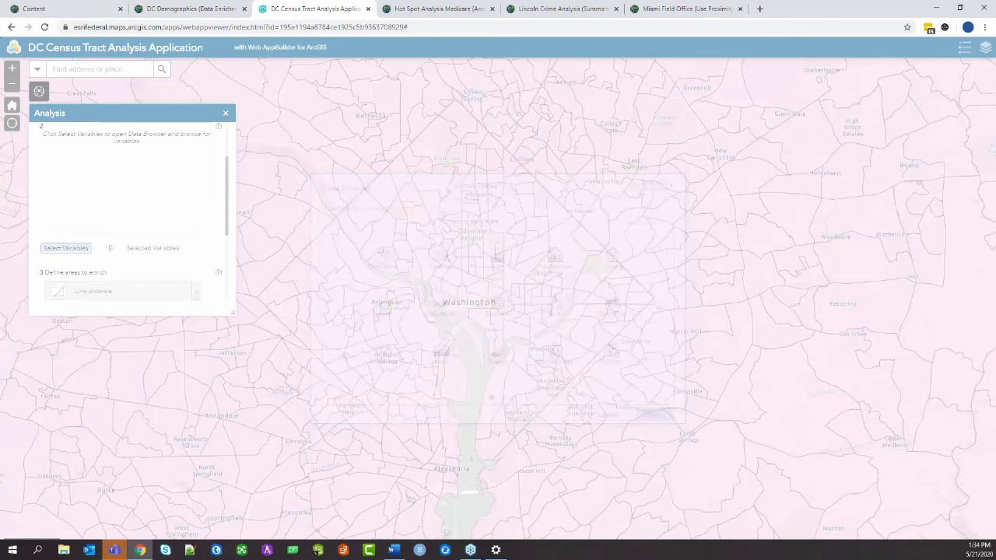
Step: Leave the enrichment settings and switch to the Hot Spot Analysis Medicare map
scroll(100, 292, down, 4)
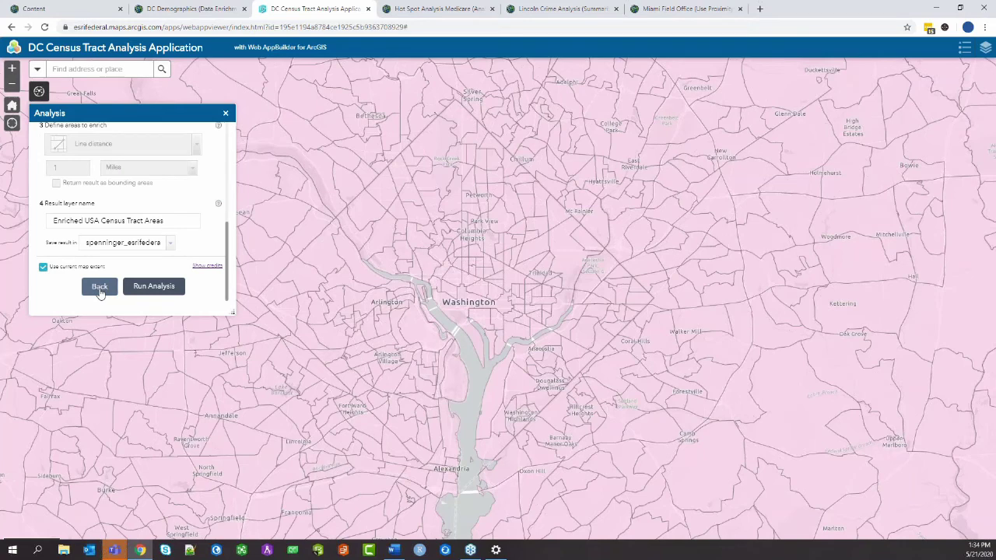
click(100, 287)
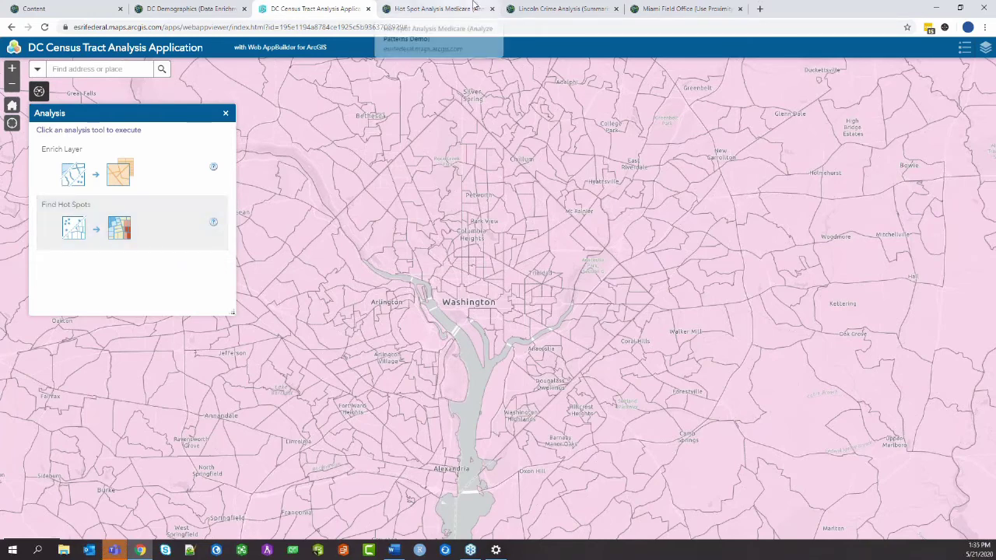
click(436, 9)
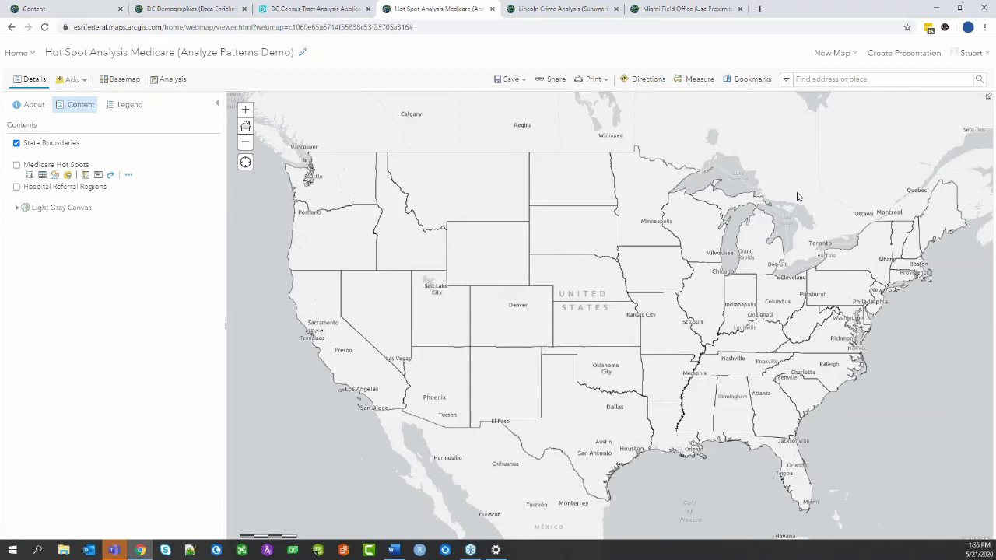
Step: Add the Living Atlas Hospital Referral Regions layer and display its per capita cost shading (7,173–11,687)
click(75, 80)
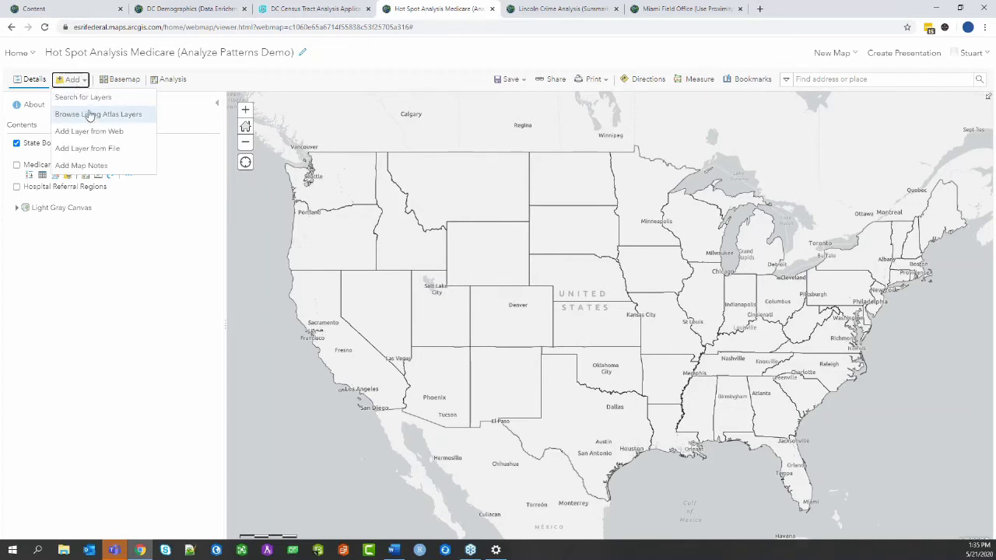
click(92, 115)
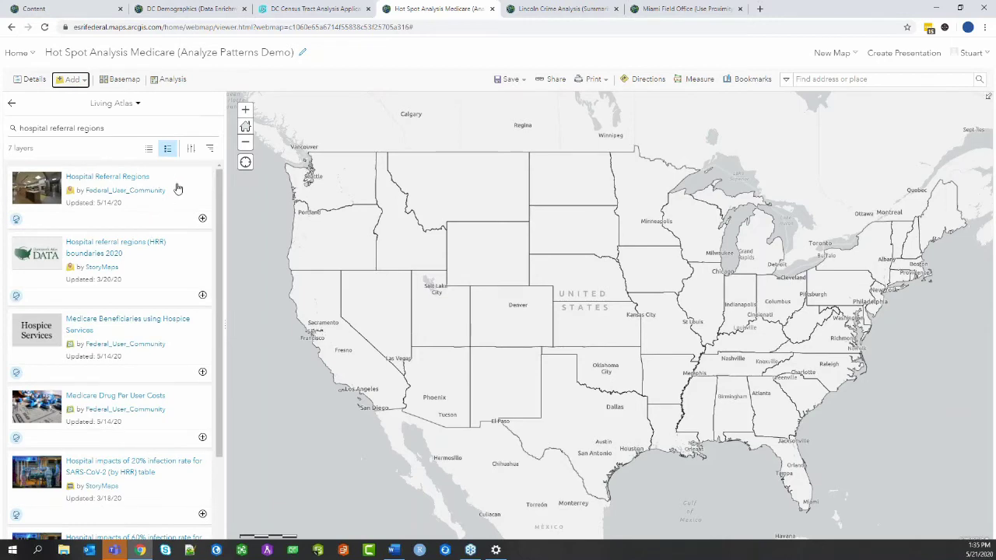
click(203, 220)
click(31, 79)
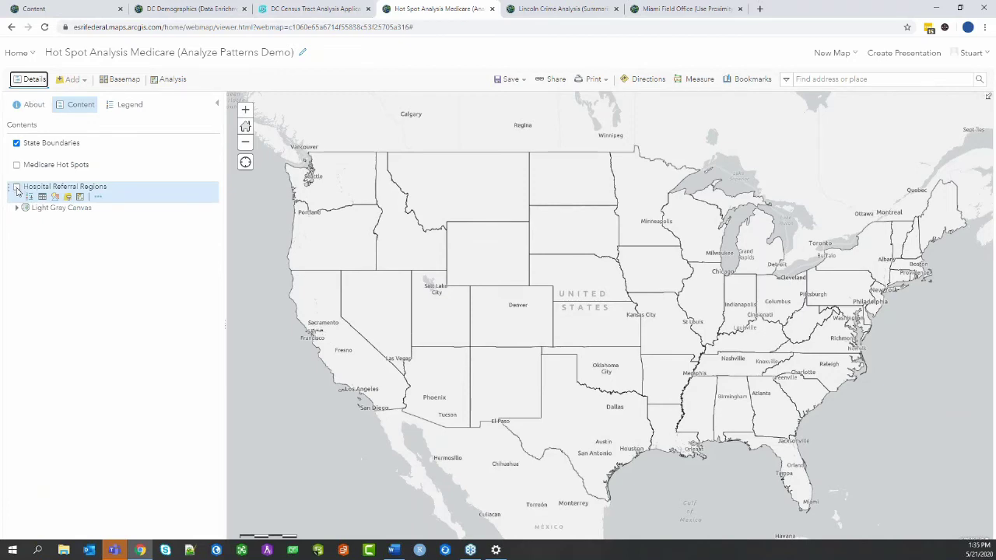
click(16, 188)
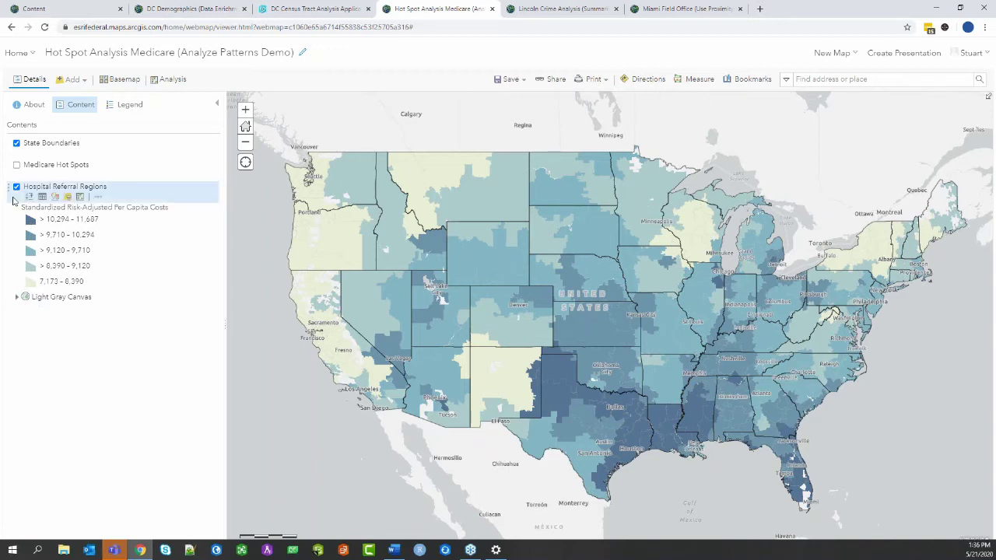
mouse_move(67, 176)
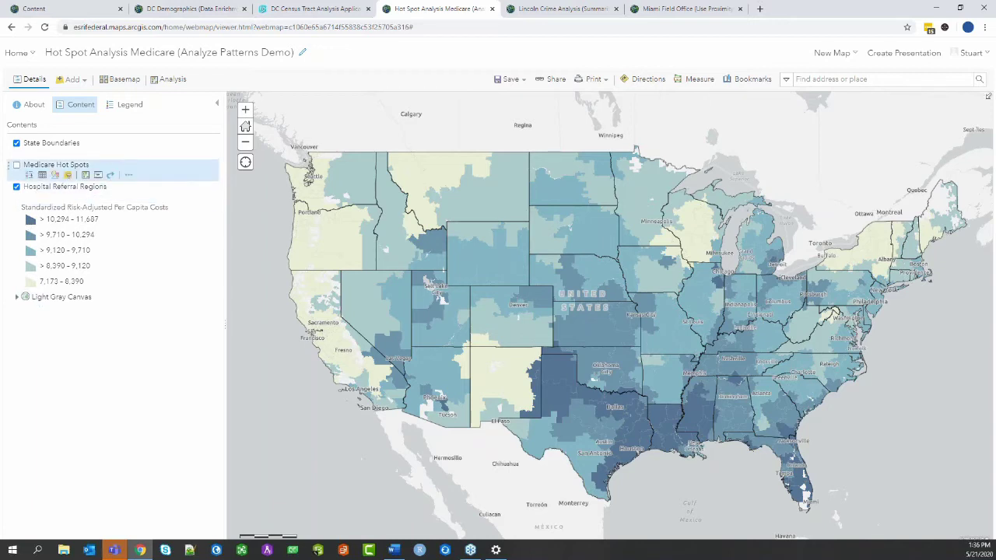
click(180, 81)
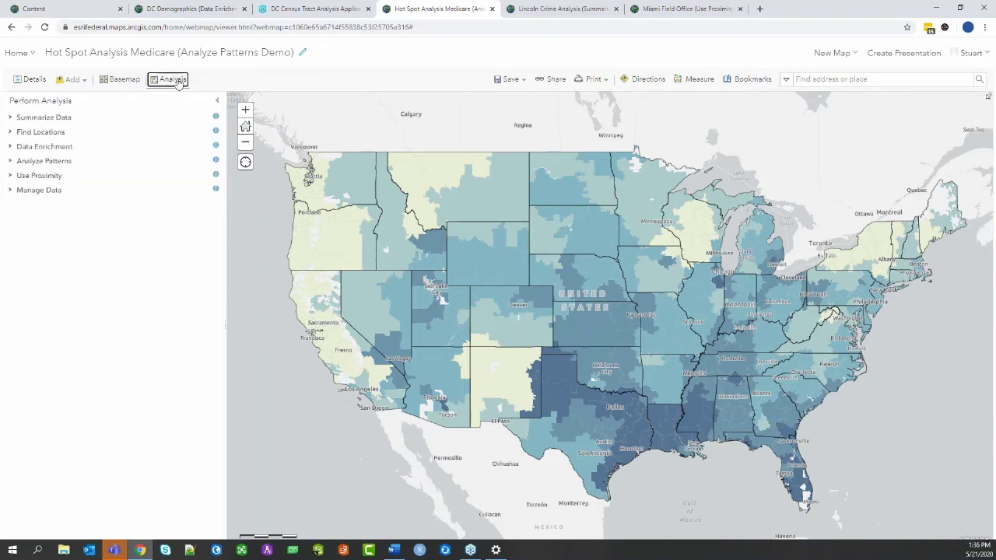
click(55, 163)
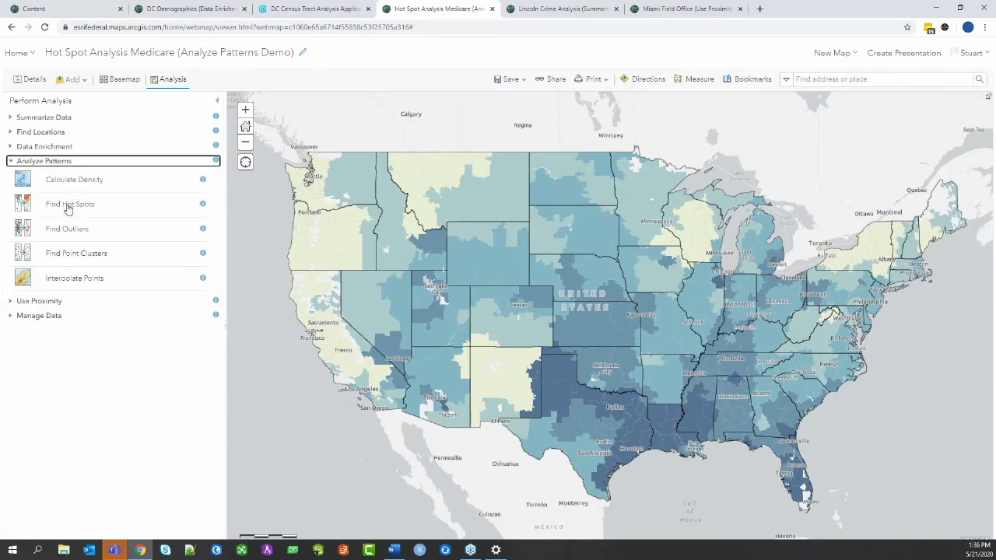
click(203, 206)
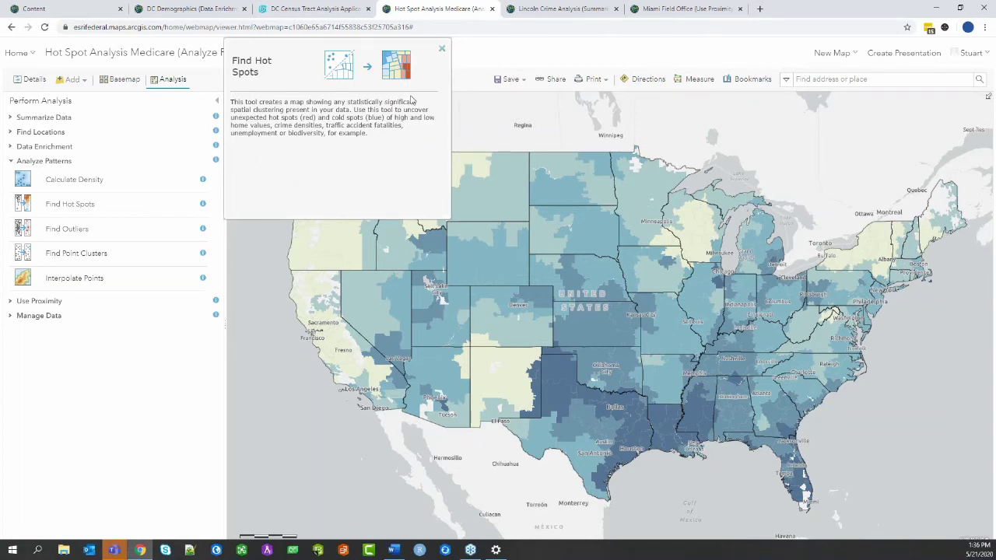
click(442, 51)
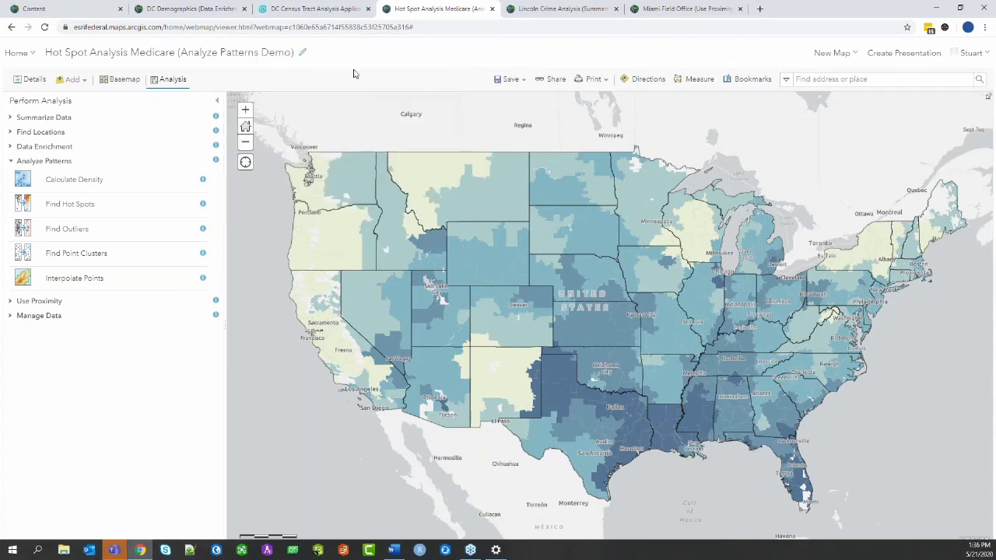
click(68, 206)
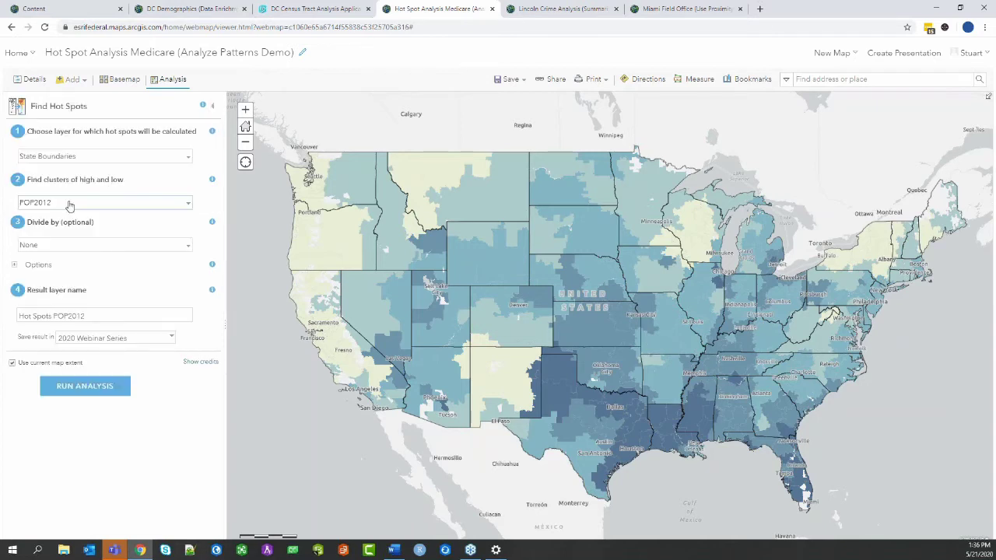
click(187, 160)
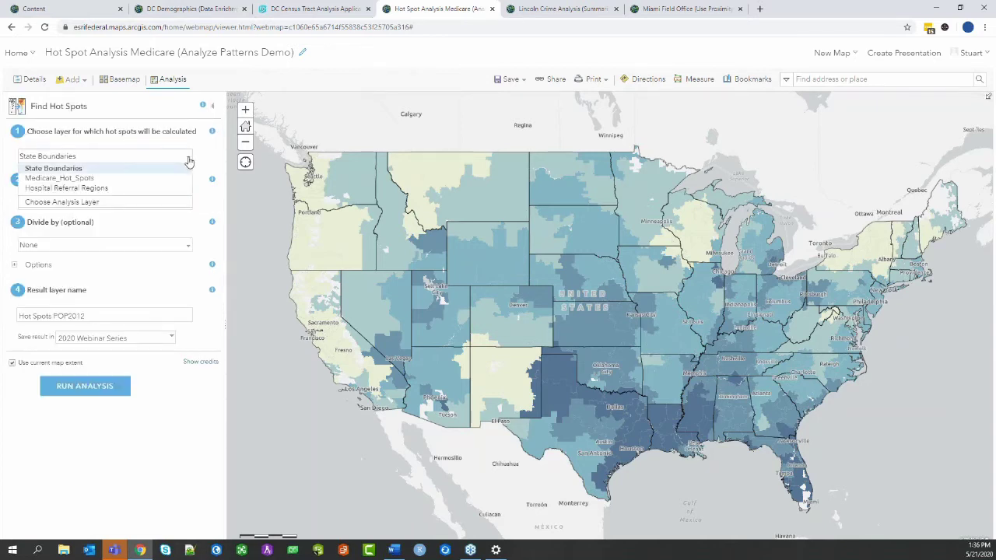
click(113, 189)
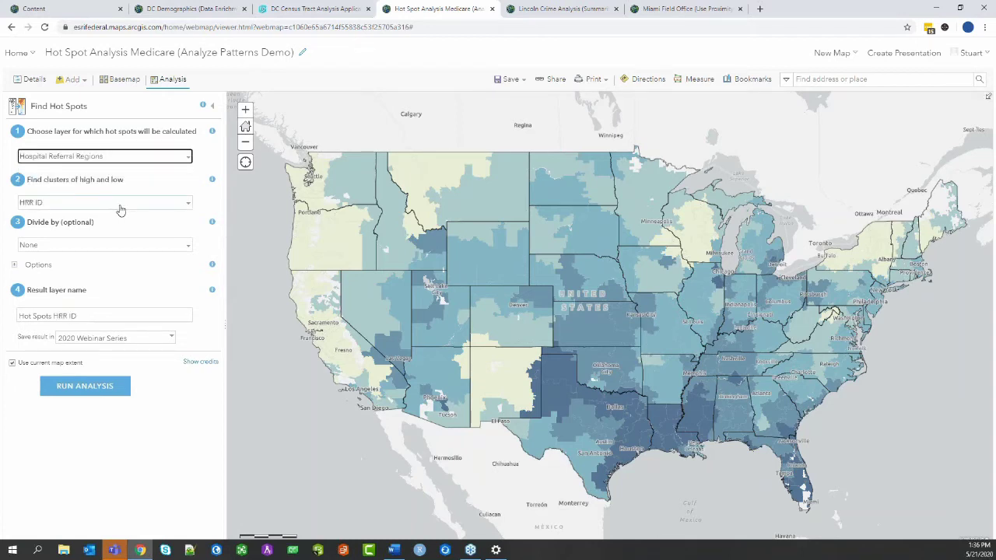
click(121, 204)
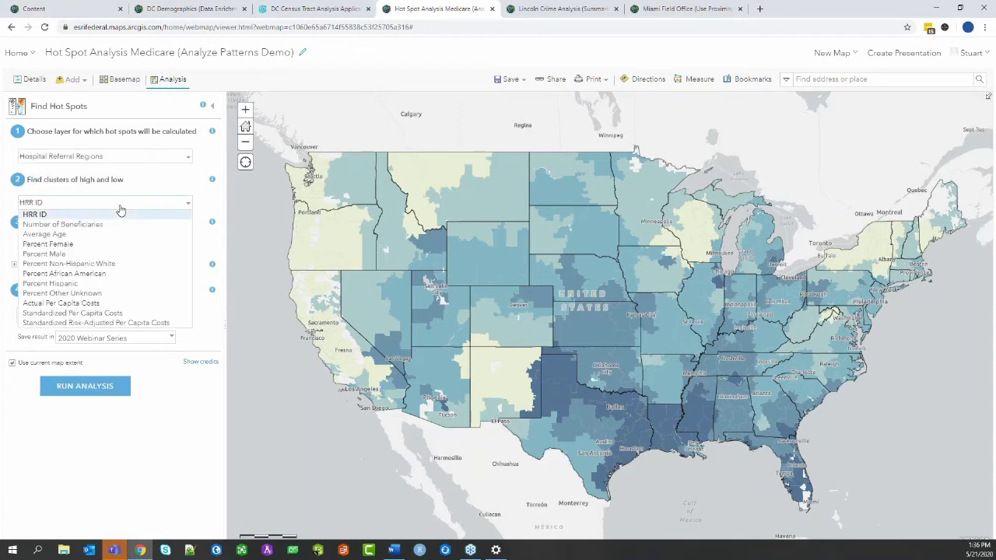
click(121, 327)
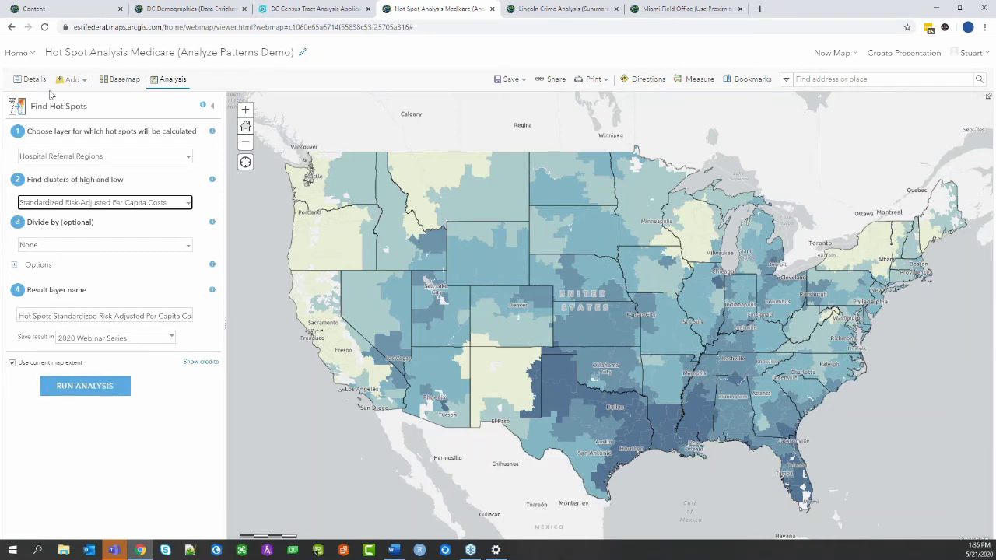
click(30, 78)
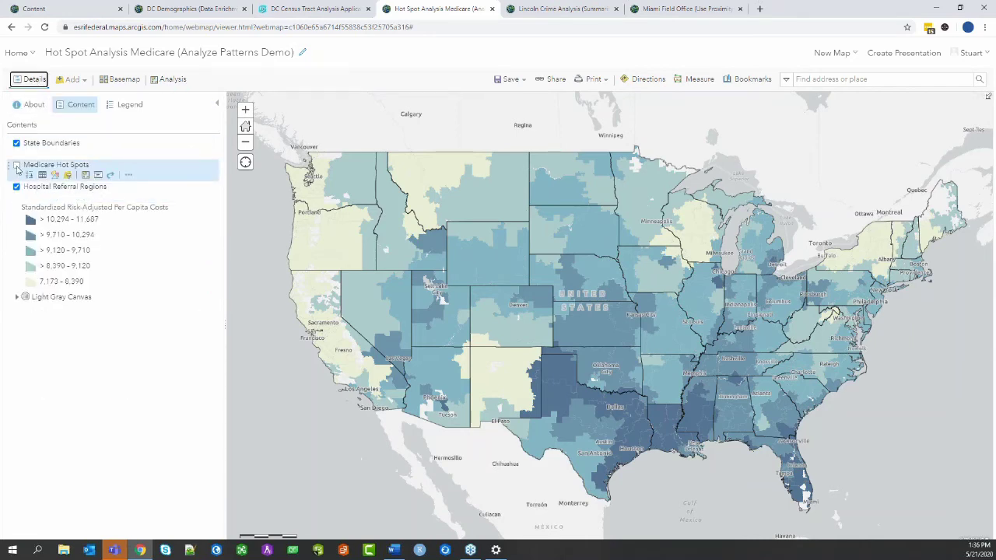
Step: Show Medicare Hot Spots, hide Hospital Referral Regions and its legend, then switch to Lincoln Crime Analysis
click(16, 166)
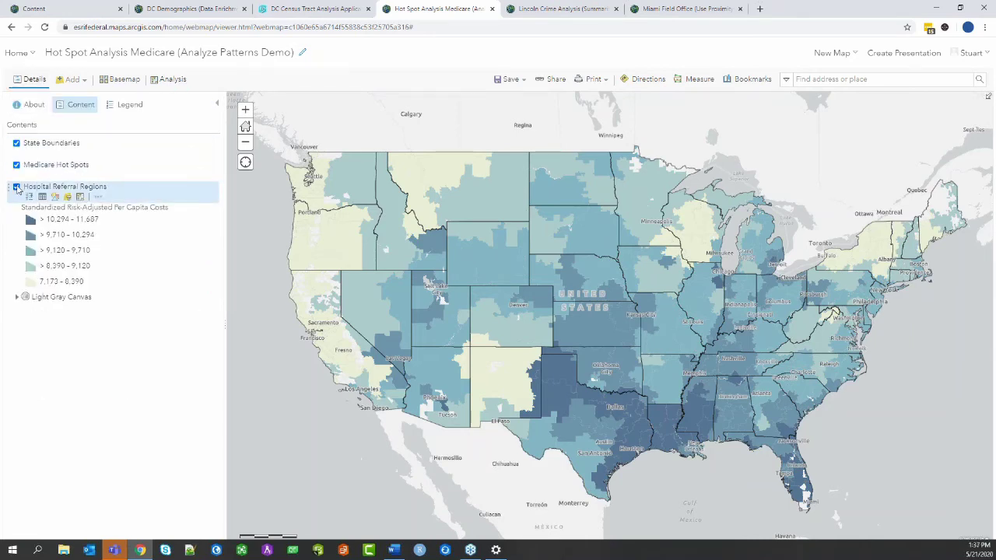
click(17, 188)
click(29, 175)
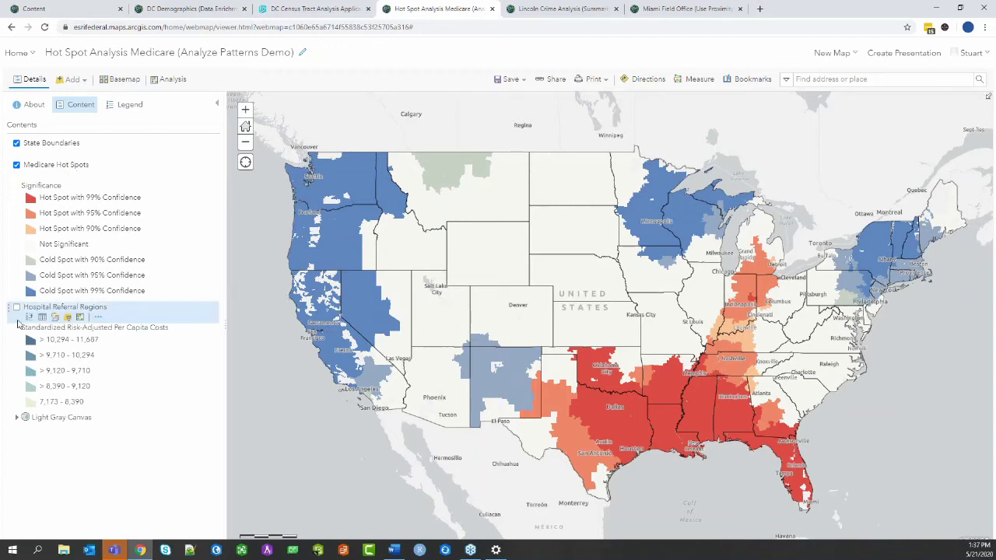
click(29, 319)
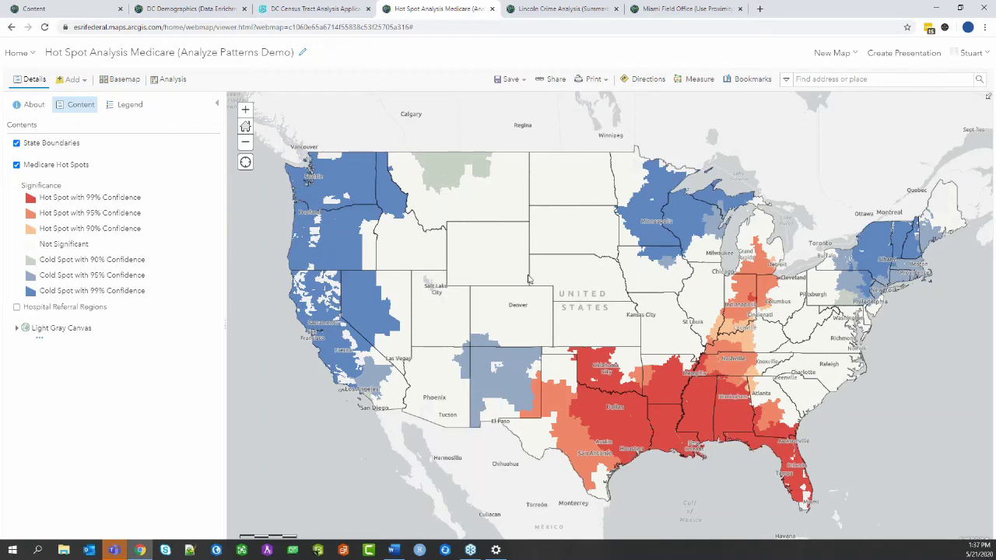
click(556, 8)
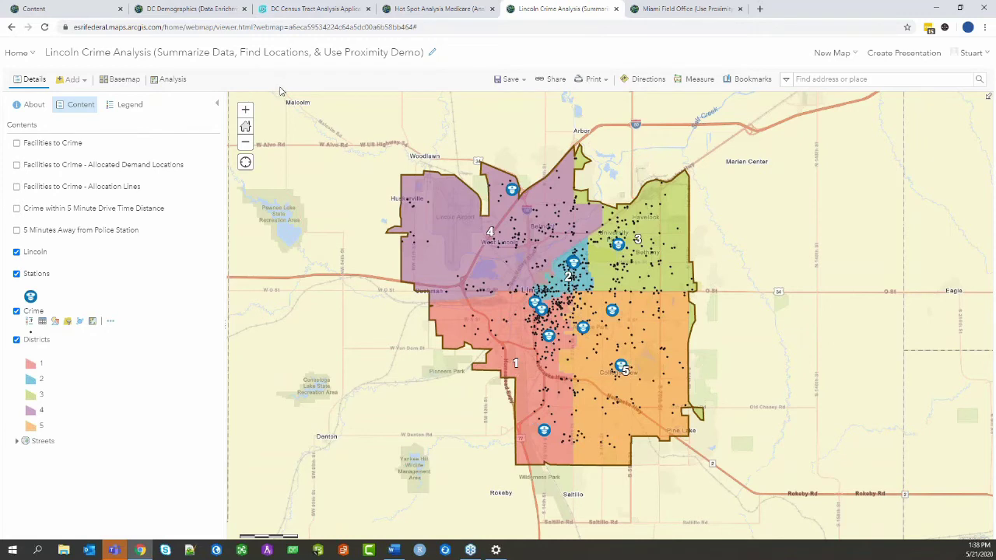
Step: Set up Create Drive-Time Areas around the Stations layer using driving time
click(184, 82)
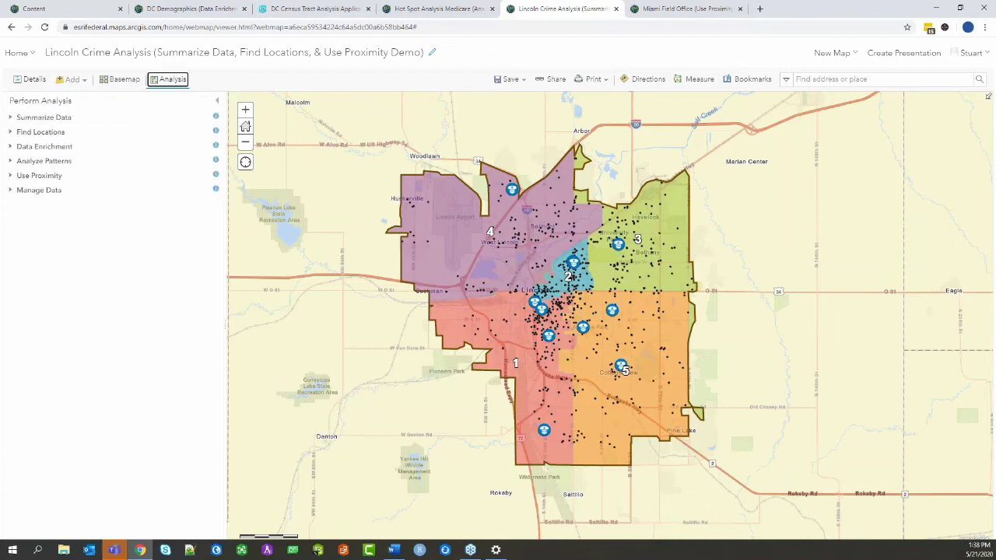
click(46, 176)
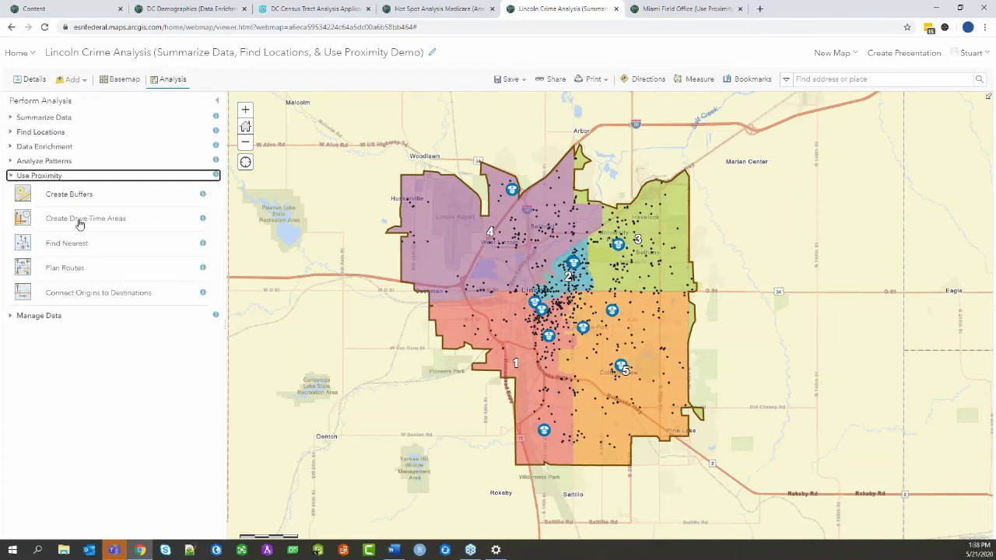
click(79, 221)
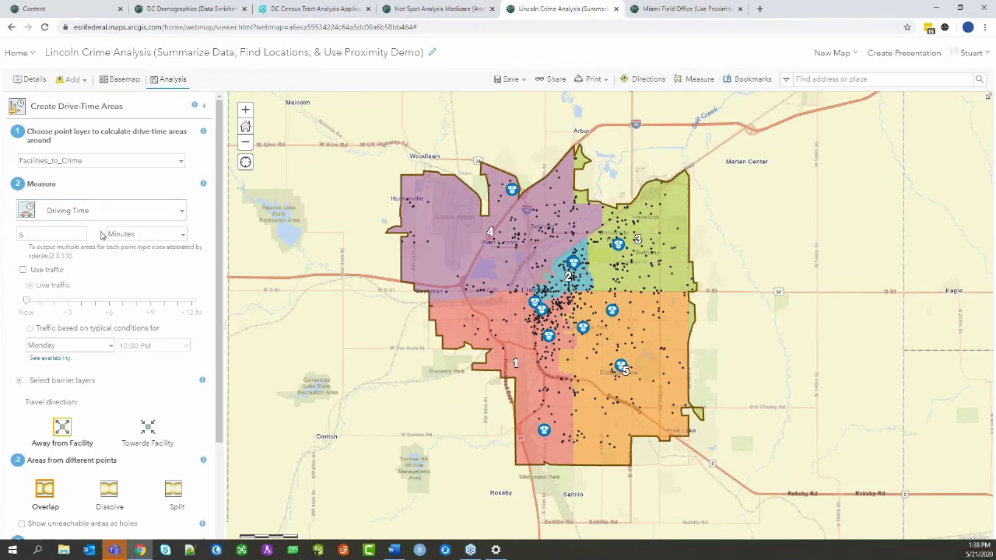
click(85, 166)
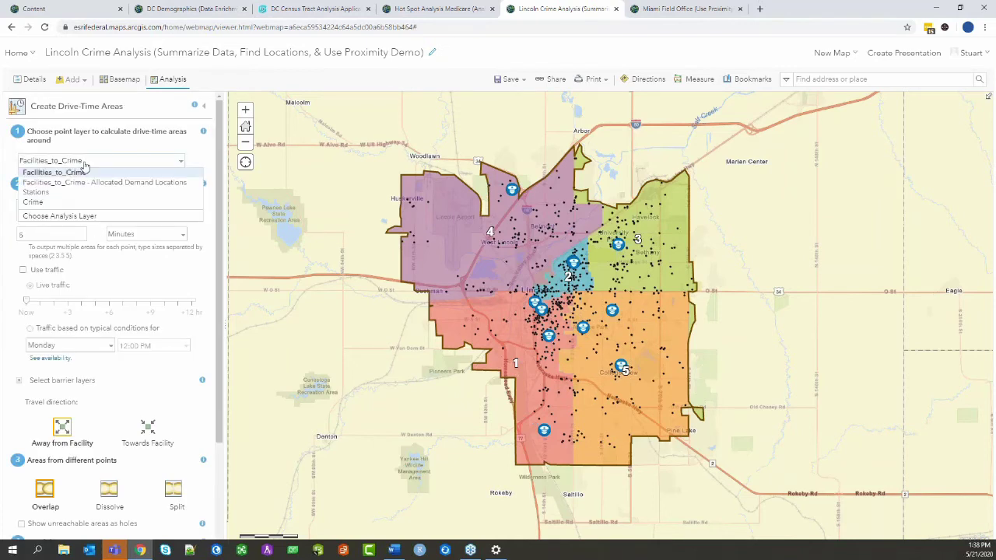
click(36, 192)
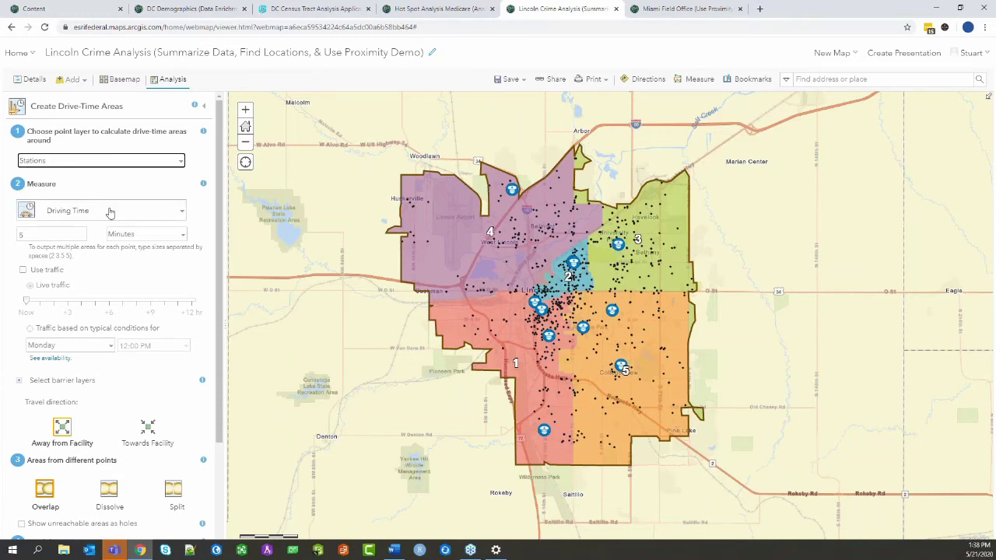
click(112, 214)
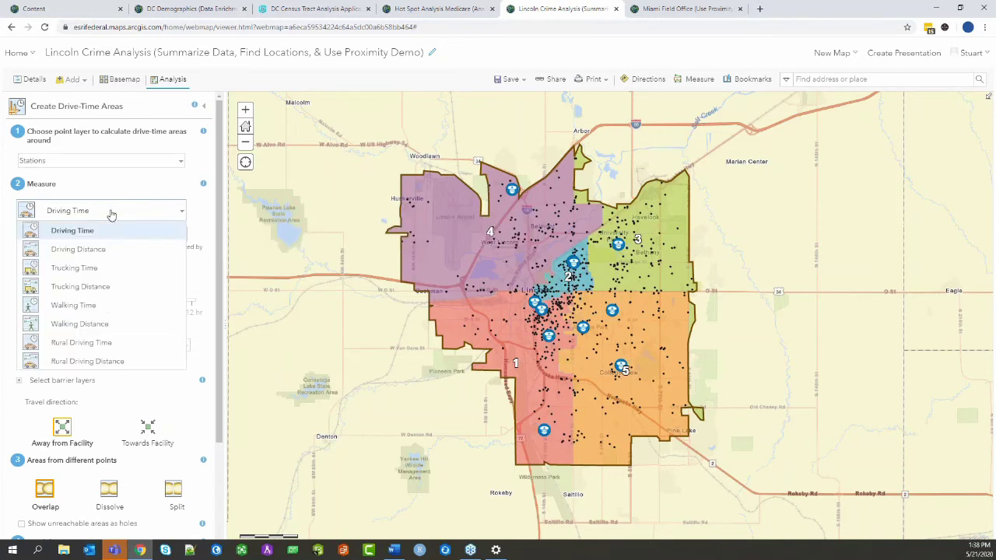
click(111, 214)
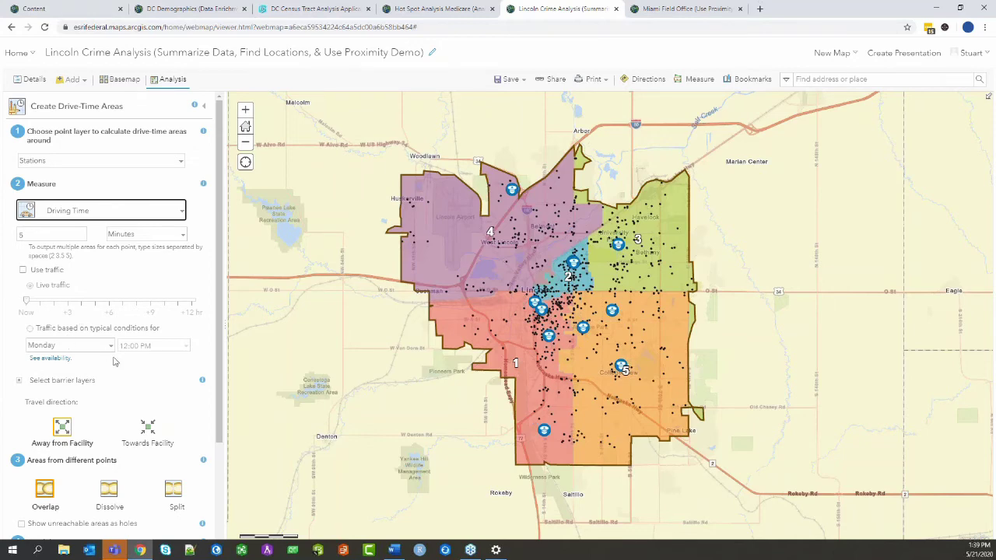
Step: Dissolve overlapping areas, run the analysis, and view the 5 Minutes Away from Police Station layer
scroll(113, 358, down, 2)
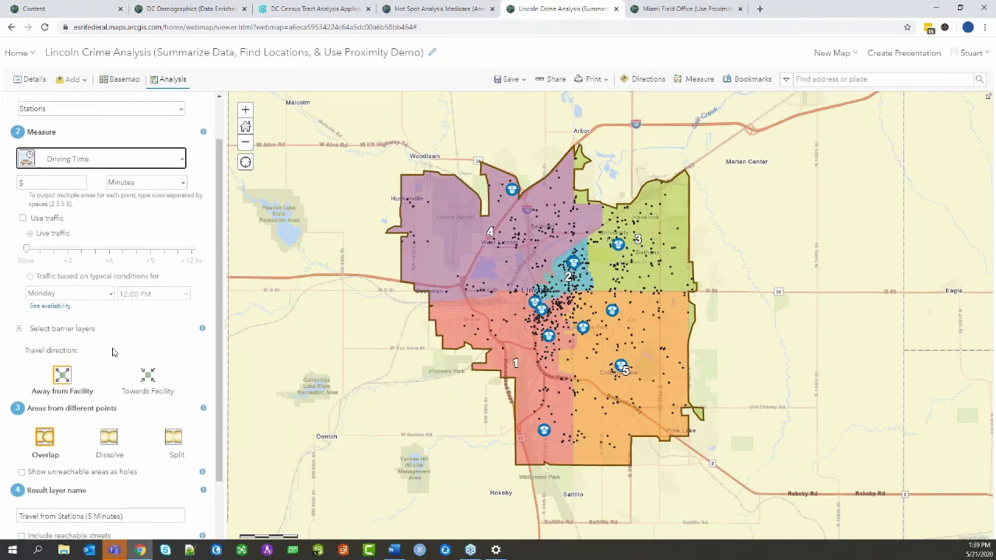
scroll(102, 358, down, 1)
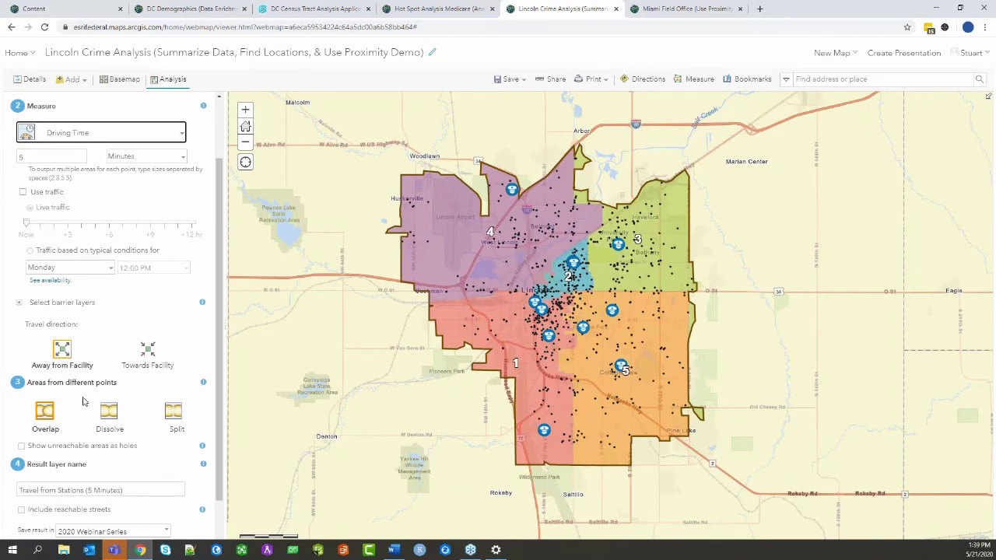
click(110, 414)
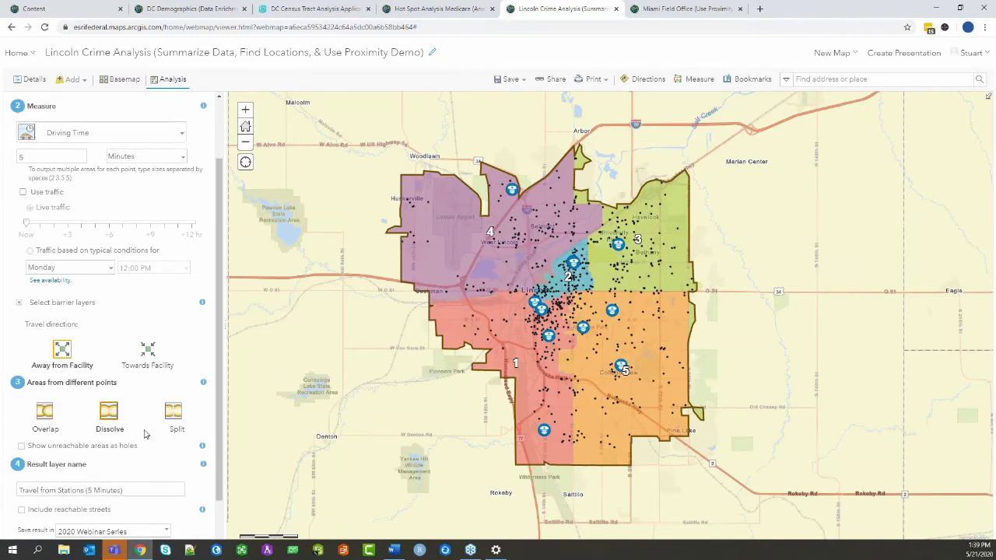
scroll(143, 434, down, 1)
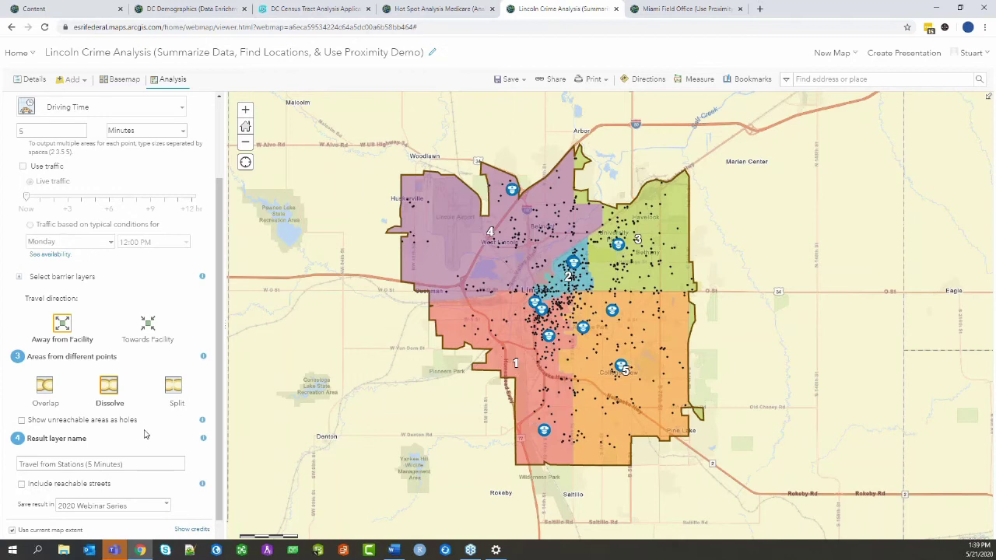
scroll(144, 434, down, 1)
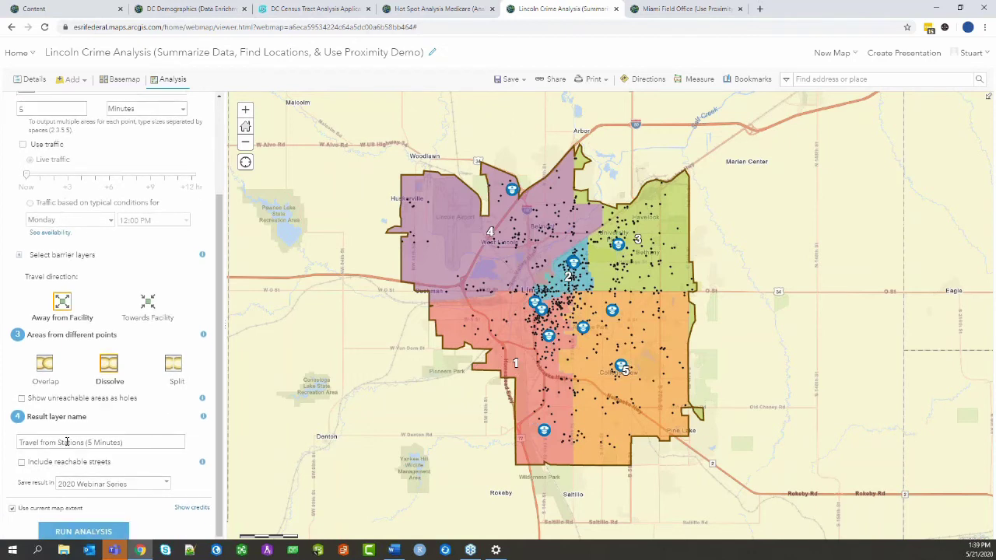
click(34, 81)
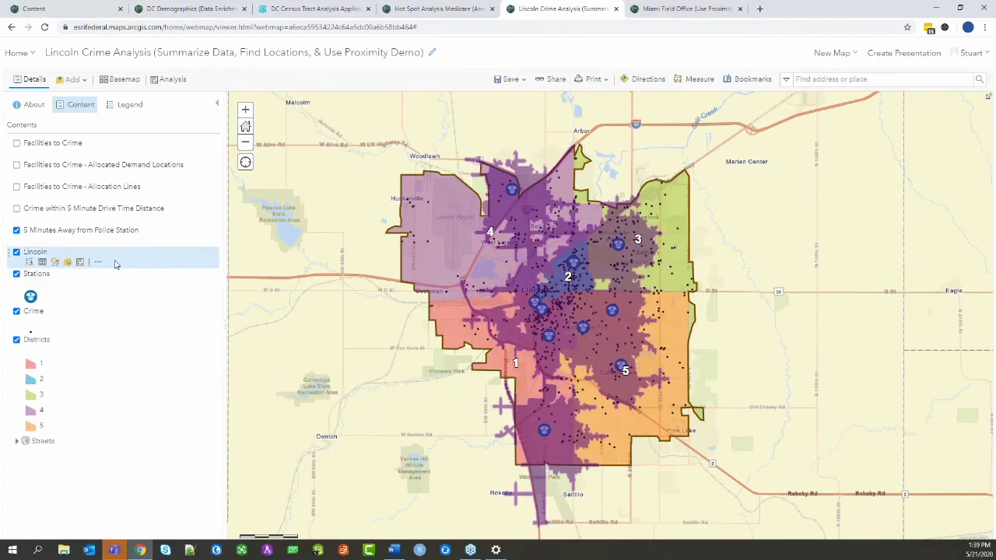
click(42, 241)
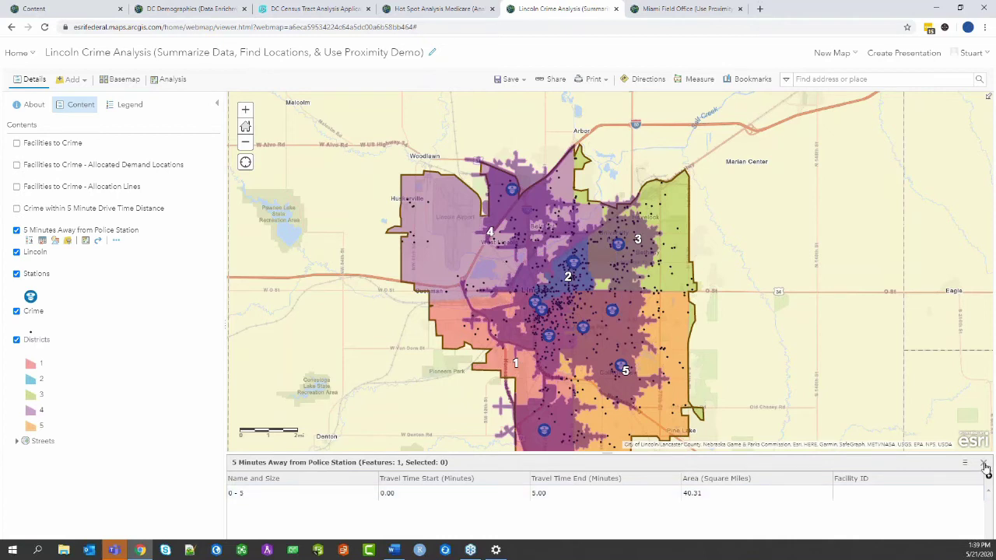
click(985, 465)
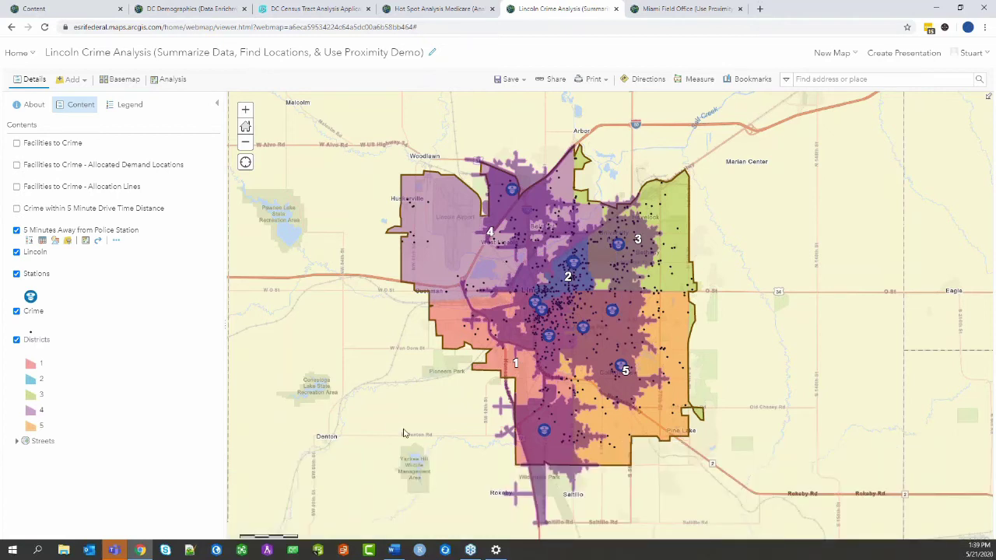
Step: Open Aggregate Points from the Summarize Data analysis tools
click(173, 79)
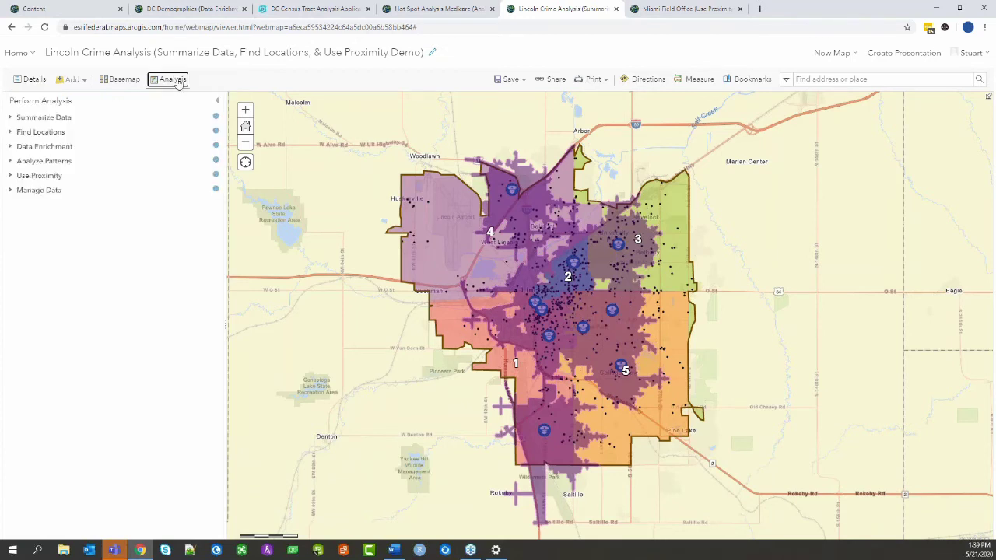
click(50, 122)
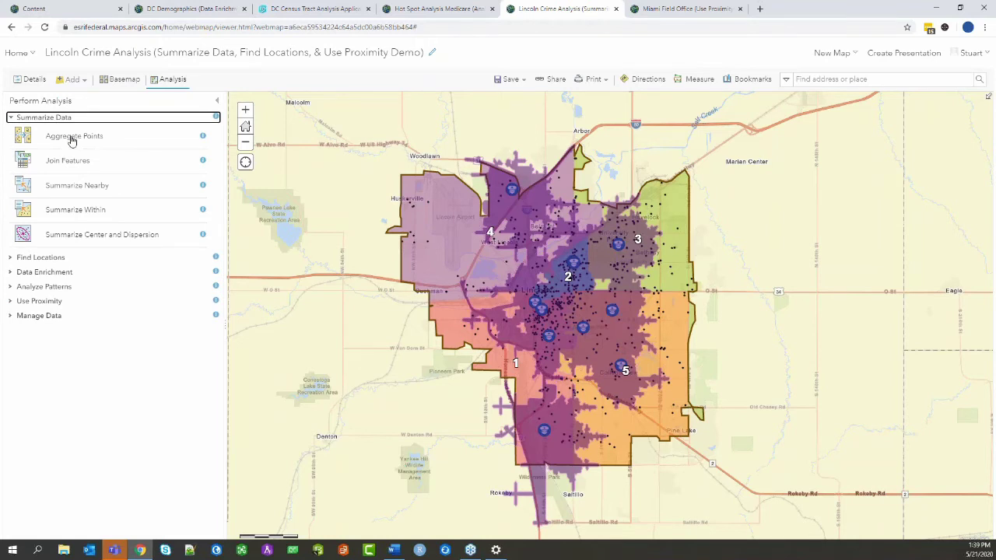
click(71, 138)
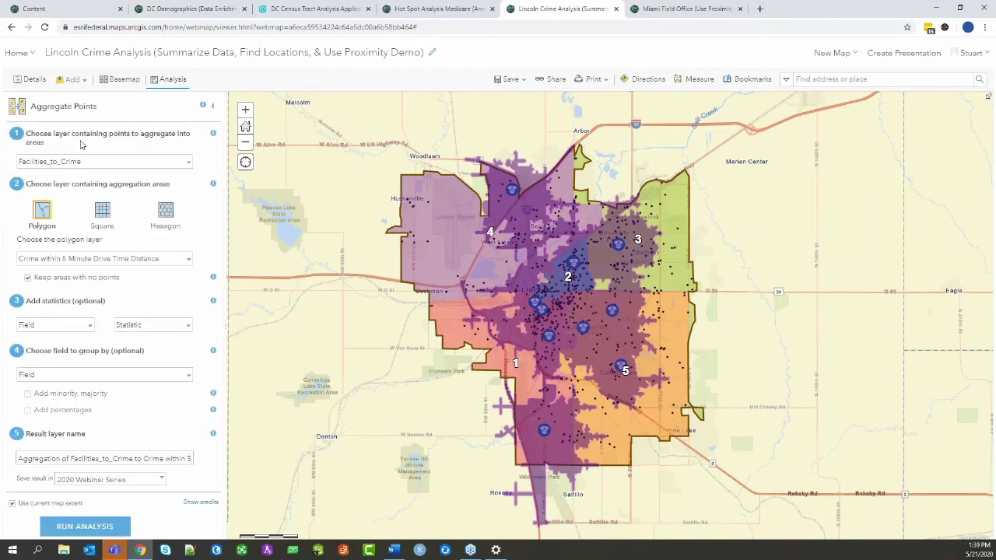
Step: Aggregate the Crime points into the 5_Minutes_Away_from_Police_Station polygons, then return to the layer list
click(186, 163)
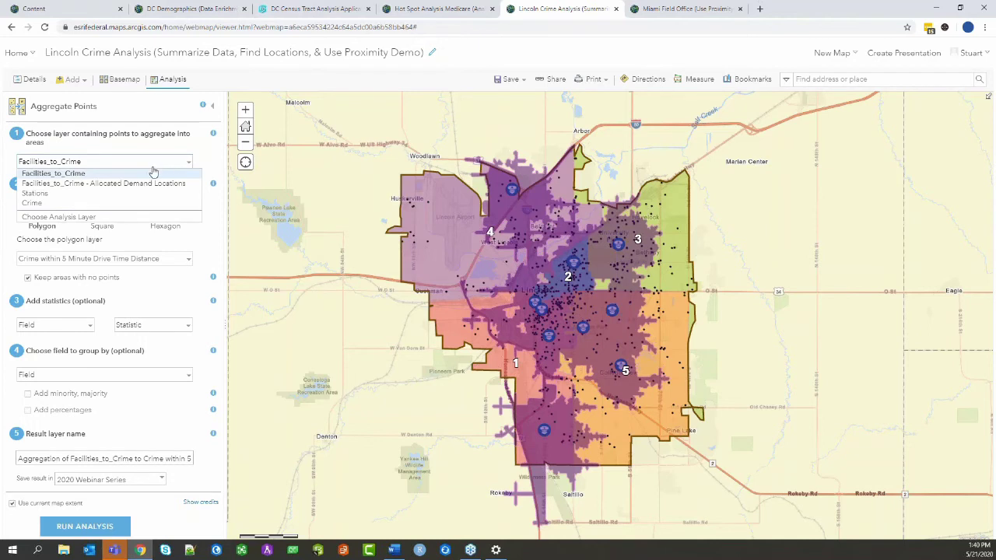
click(112, 204)
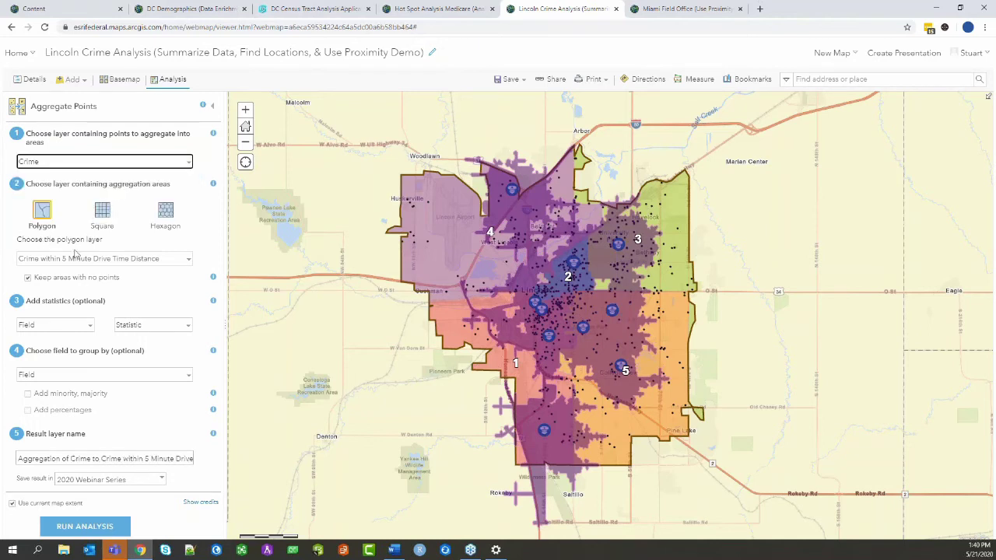
click(108, 261)
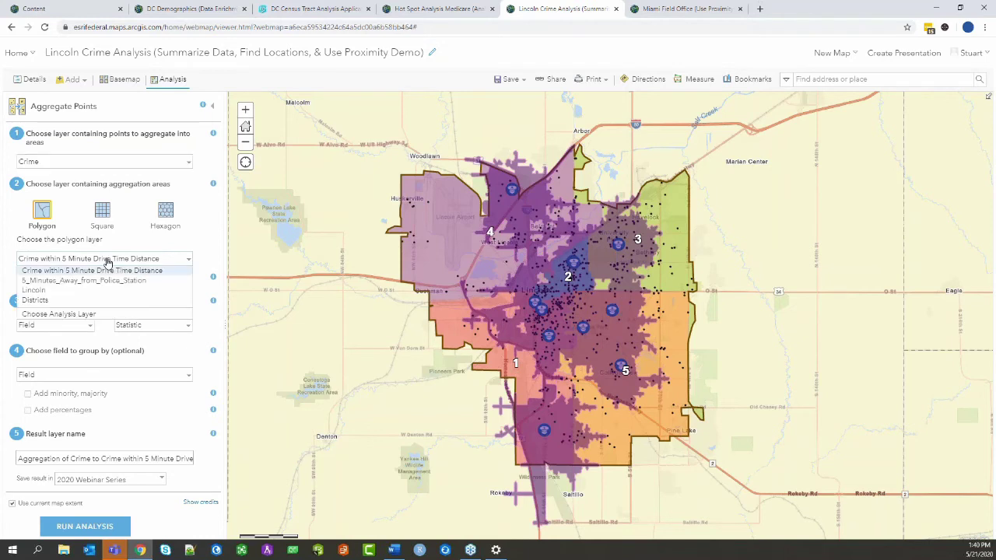
click(113, 281)
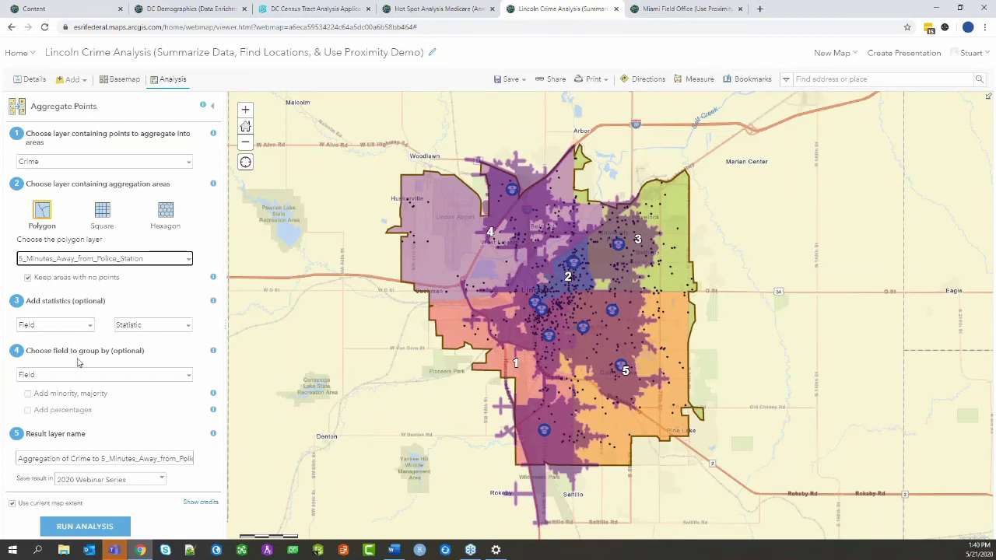
click(35, 79)
Step: Turn on Crime within 5 Minute Drive Time Distance and read its popup count of 840 crimes
click(16, 209)
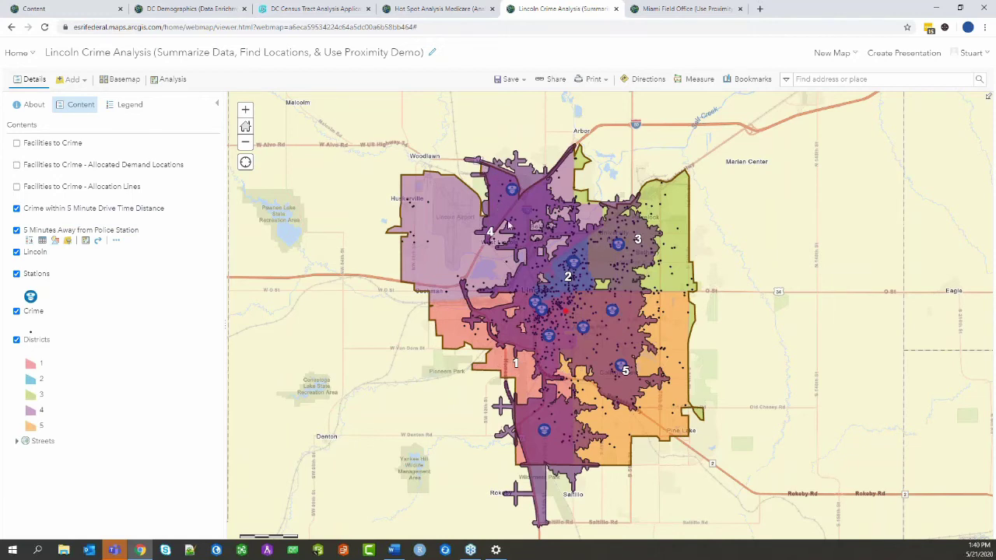
click(565, 311)
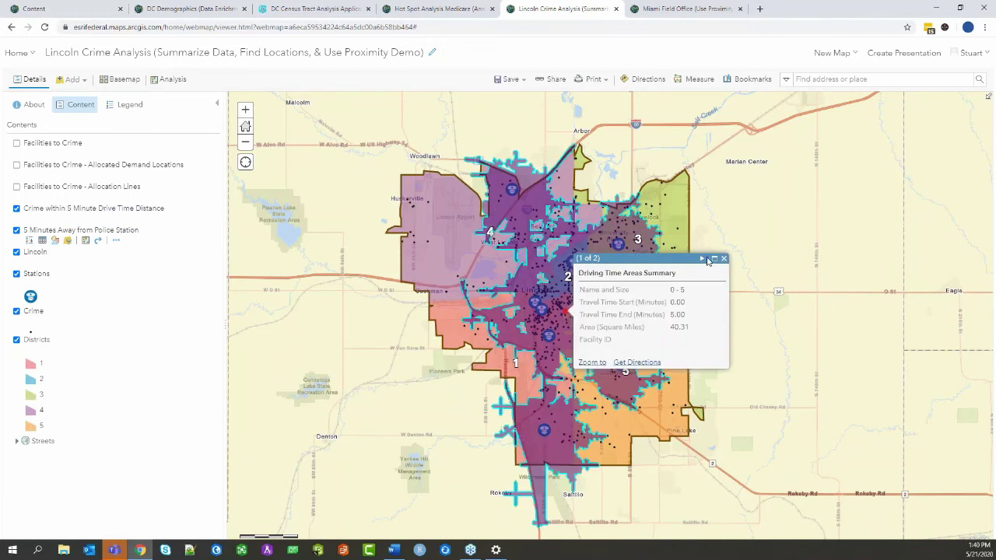
click(703, 258)
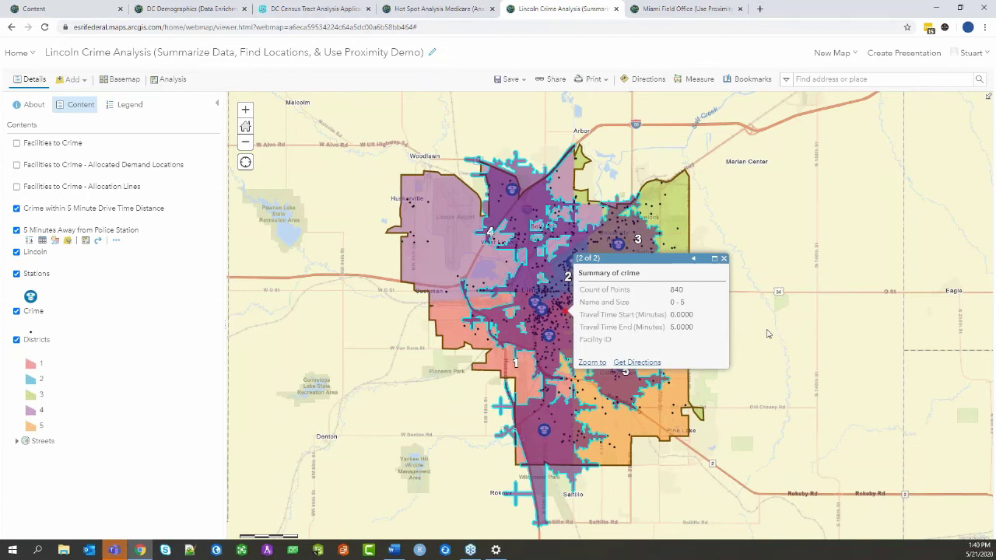
click(724, 259)
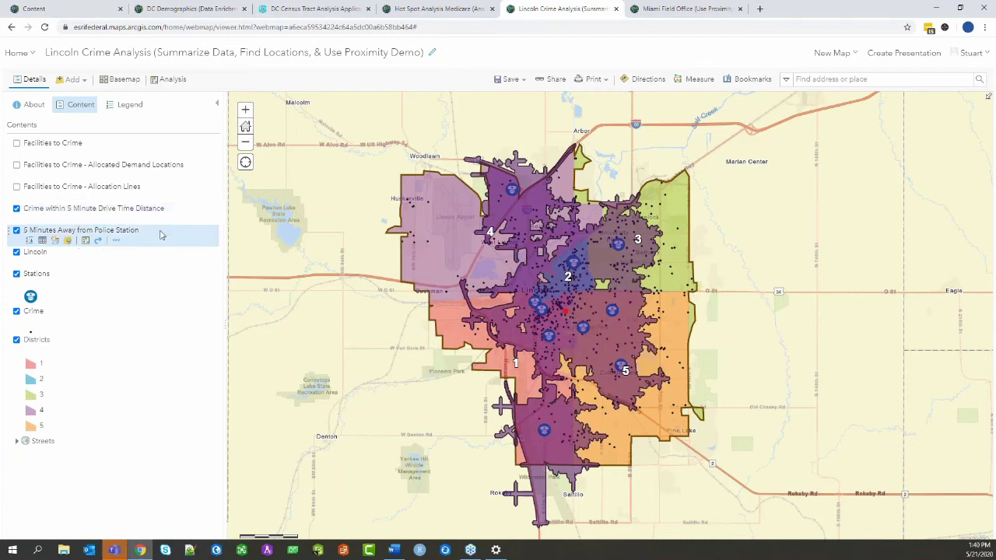
Step: Open Choose Best Facilities under Find Locations and select the Maximize coverage goal
click(172, 81)
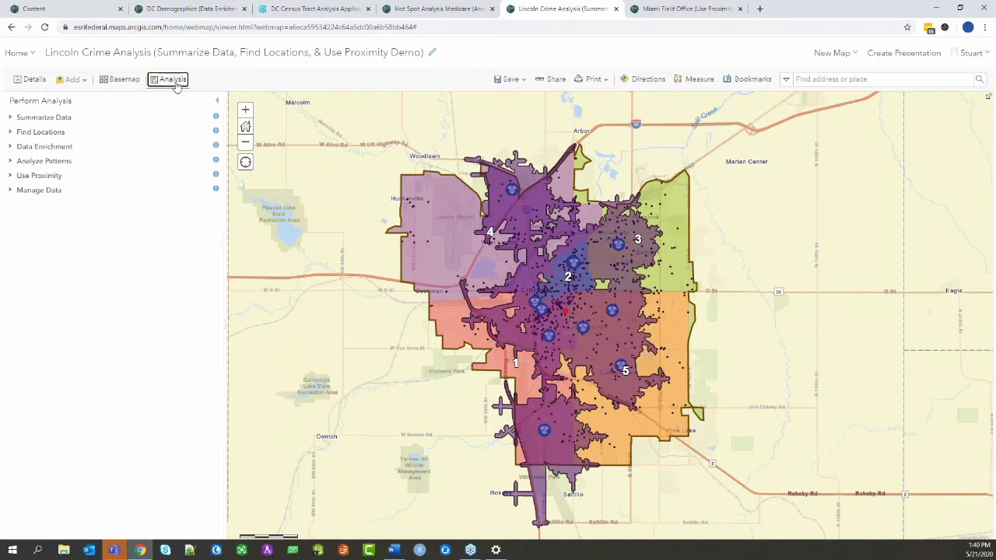
click(37, 133)
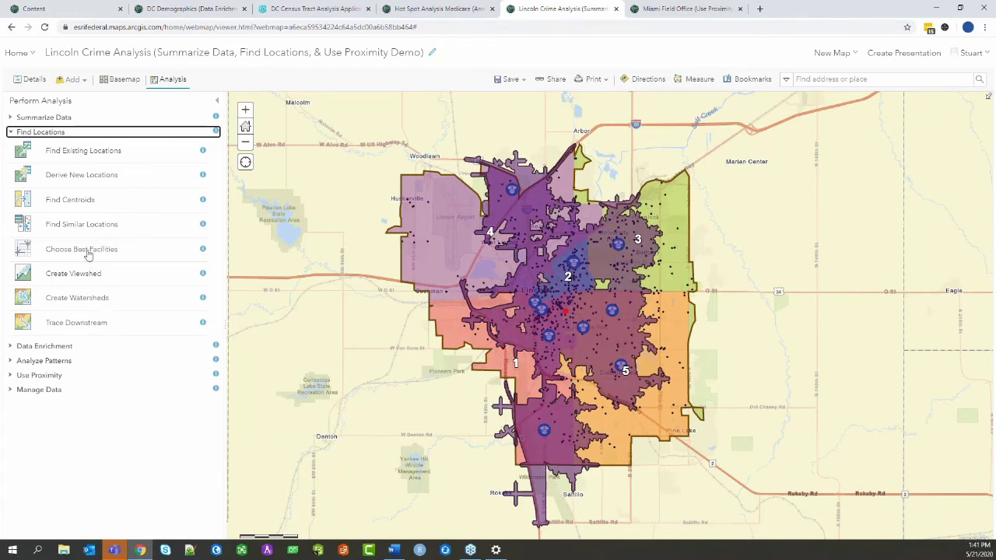
click(86, 250)
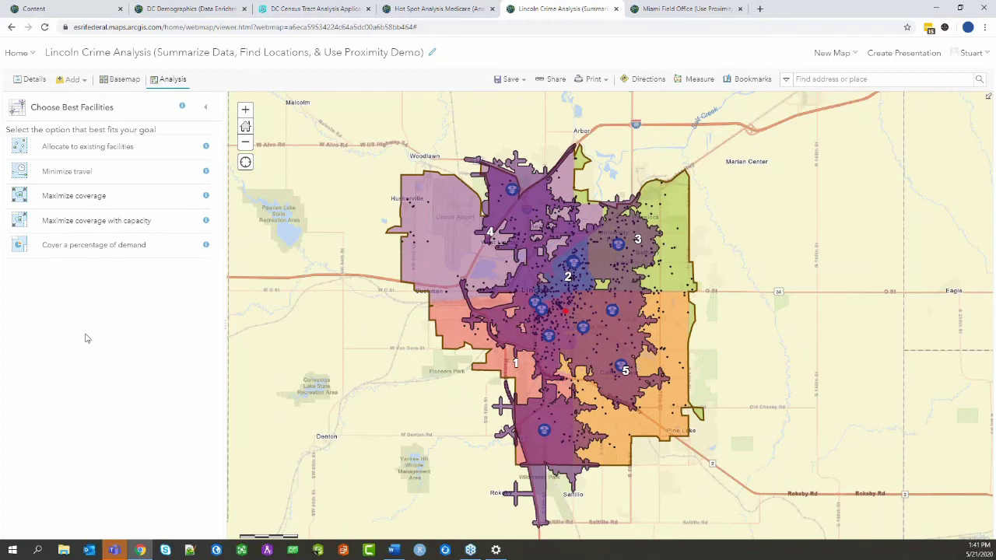
click(81, 198)
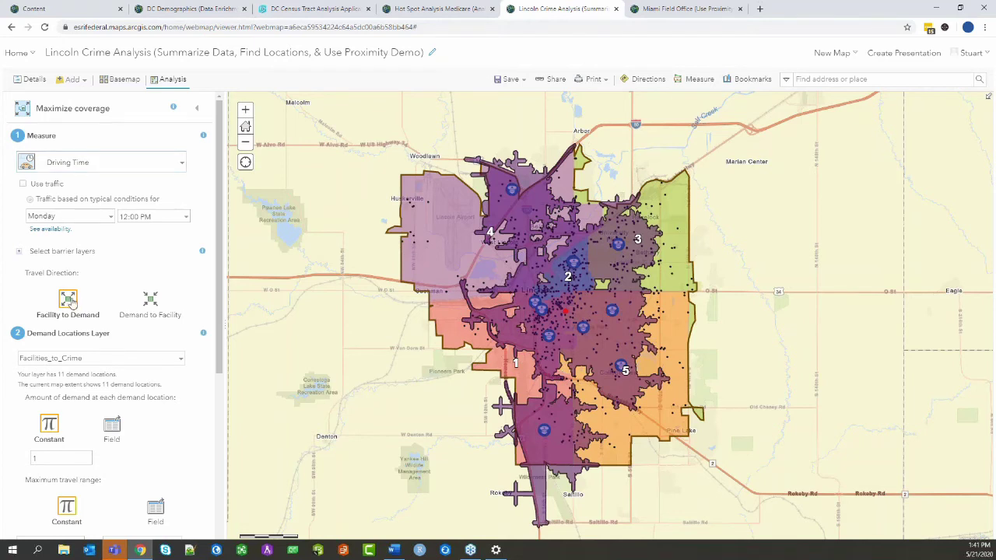
Step: Keep Monday as the traffic day and set Crime as the demand locations layer
click(107, 218)
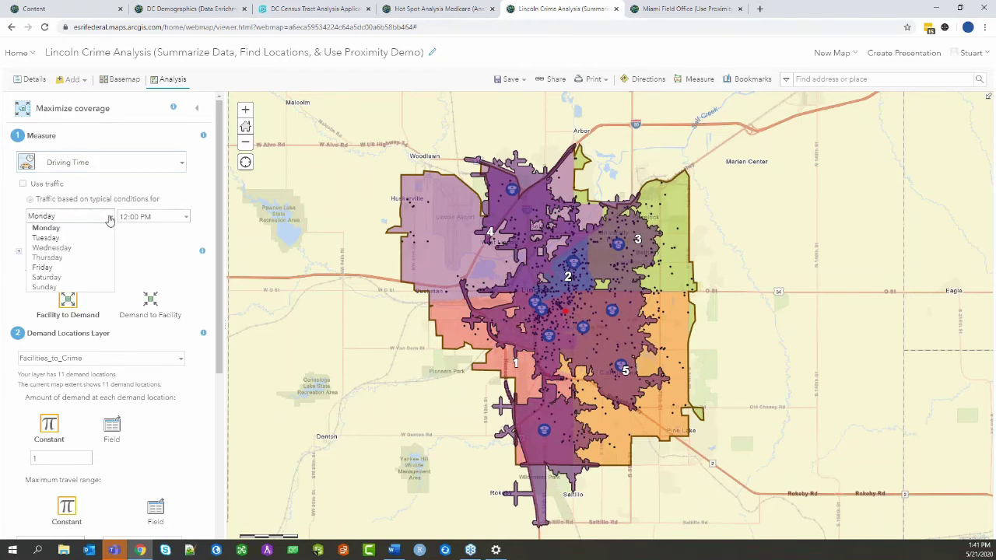
click(111, 220)
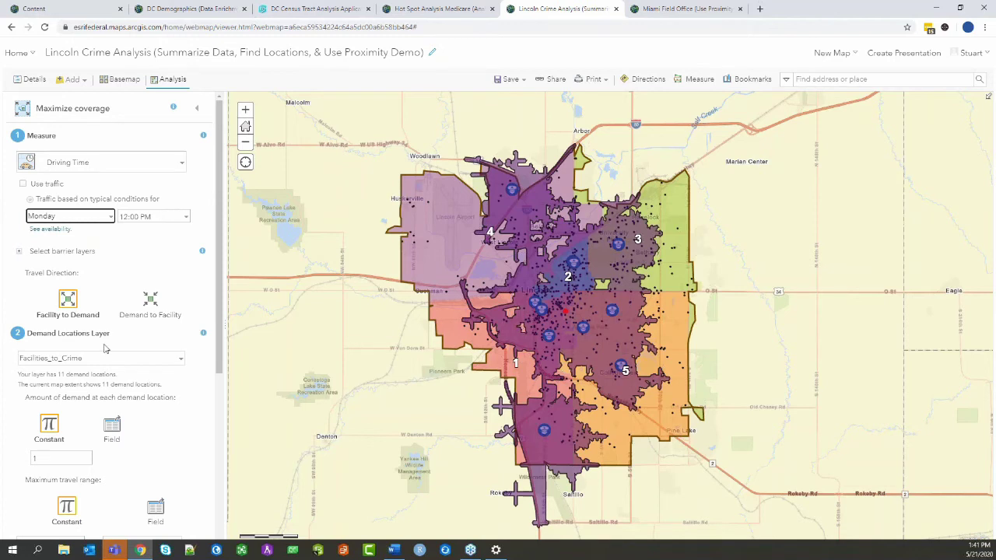
scroll(88, 339, down, 1)
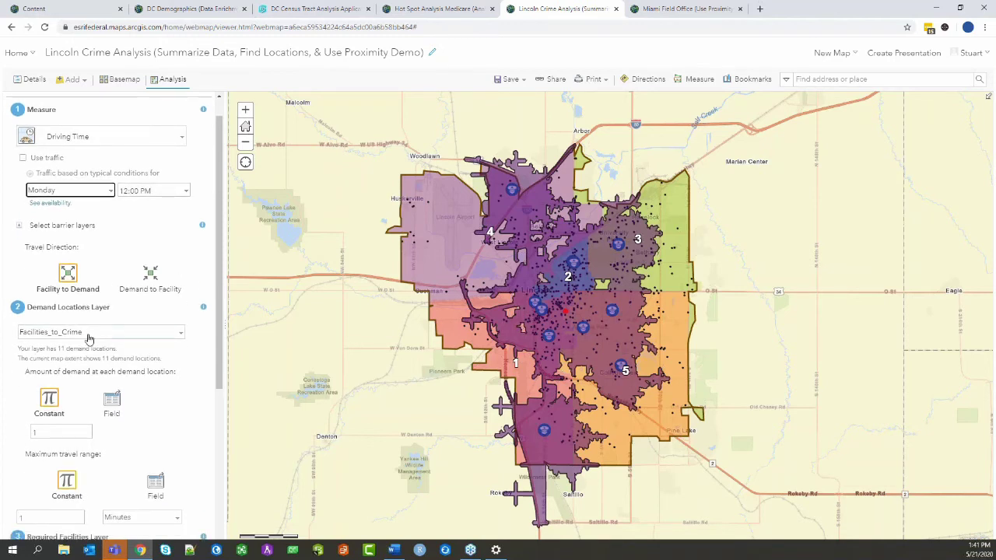
click(177, 335)
click(129, 375)
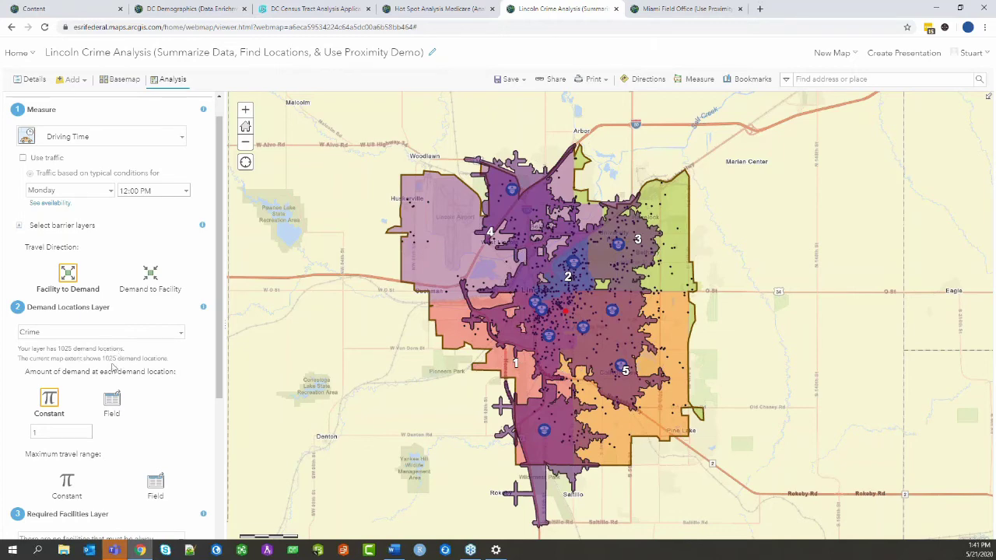
Step: Set the number of Stations candidates to choose to 11, then return to the layer list
scroll(113, 367, down, 1)
scroll(101, 385, down, 1)
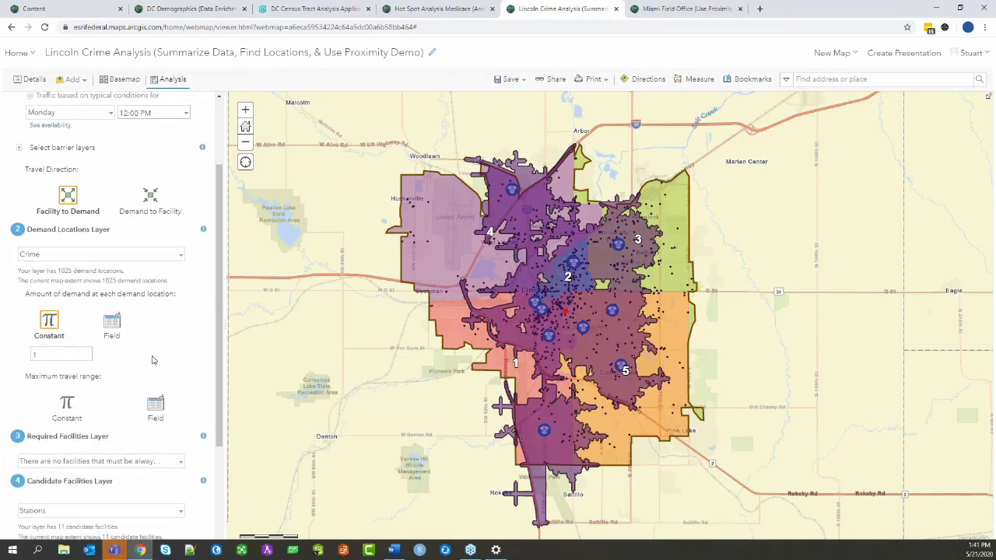
scroll(144, 385, down, 2)
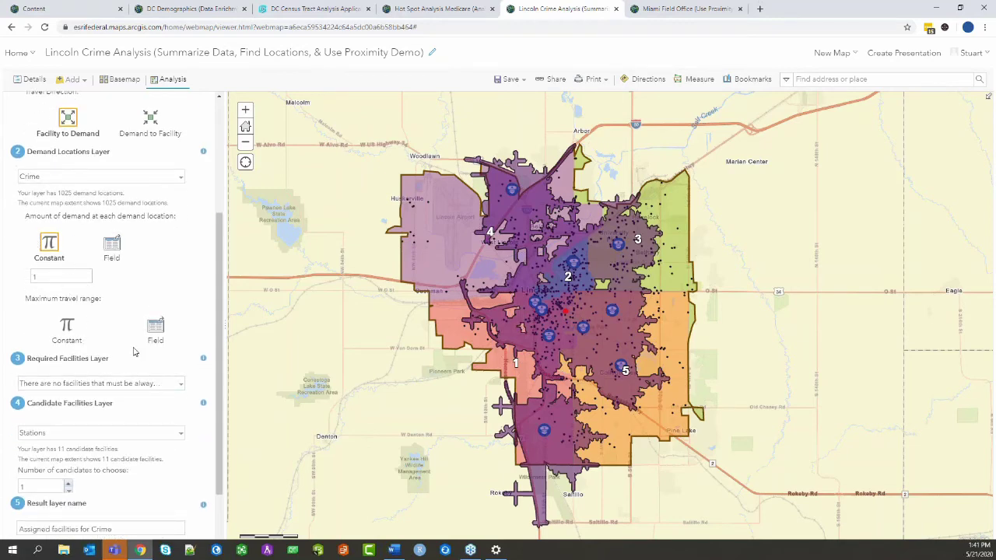
scroll(84, 411, down, 1)
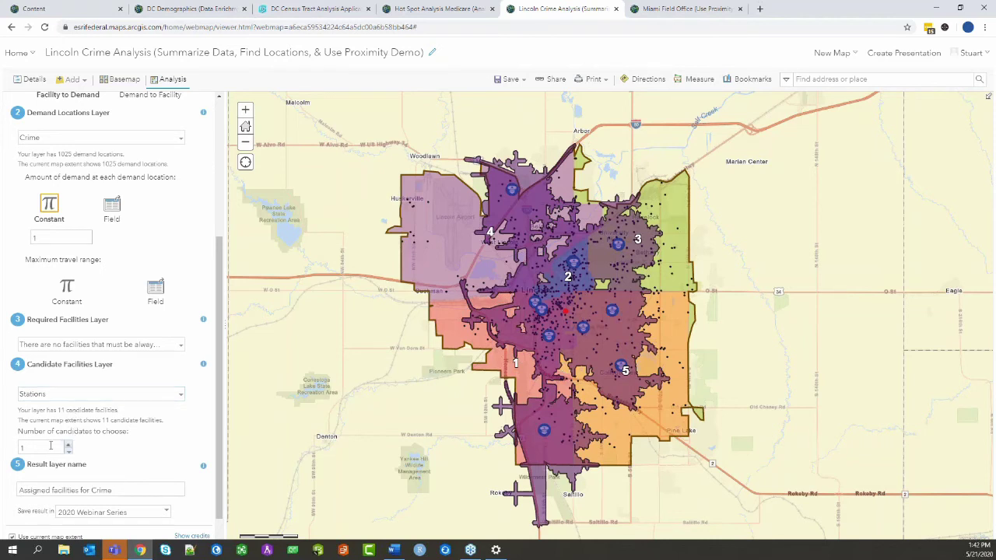
click(43, 447)
text(1)
scroll(119, 443, down, 2)
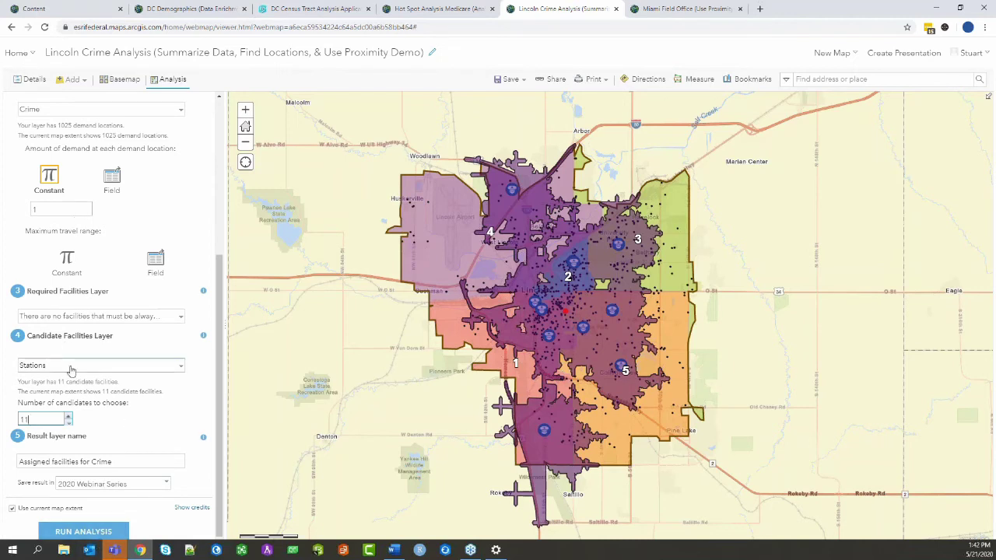
click(31, 79)
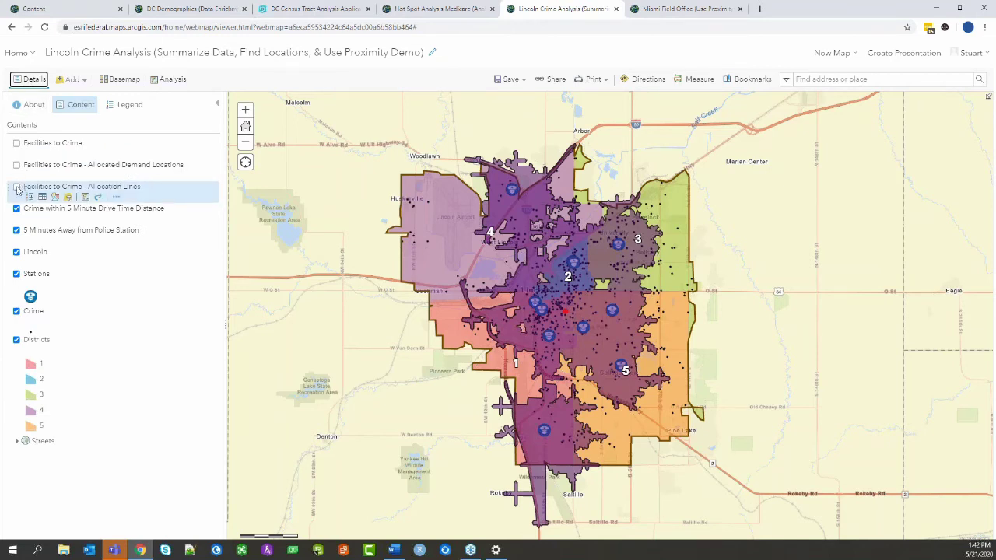
Step: Show the Facilities to Crime stations and allocation lines, and open a line's summary near Huskerville
click(17, 188)
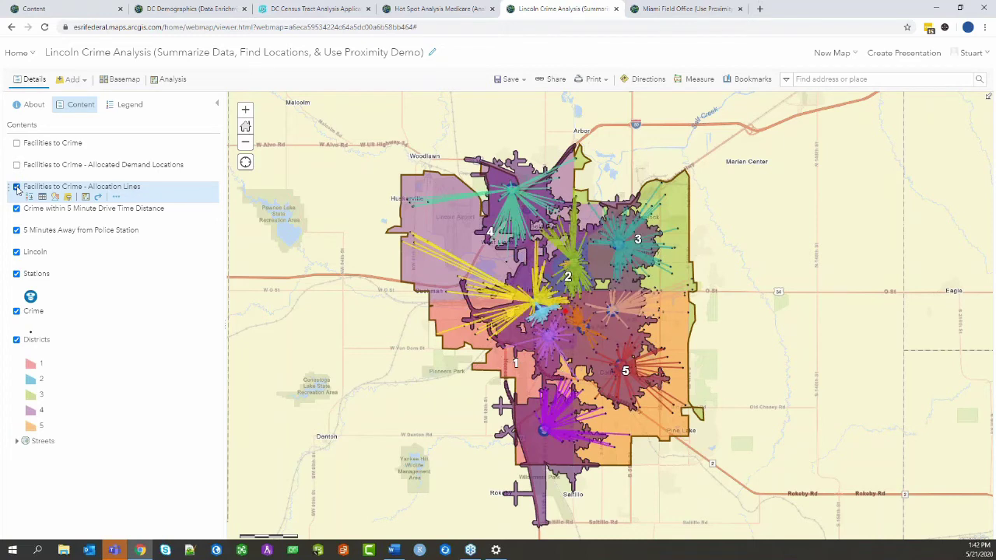
click(16, 166)
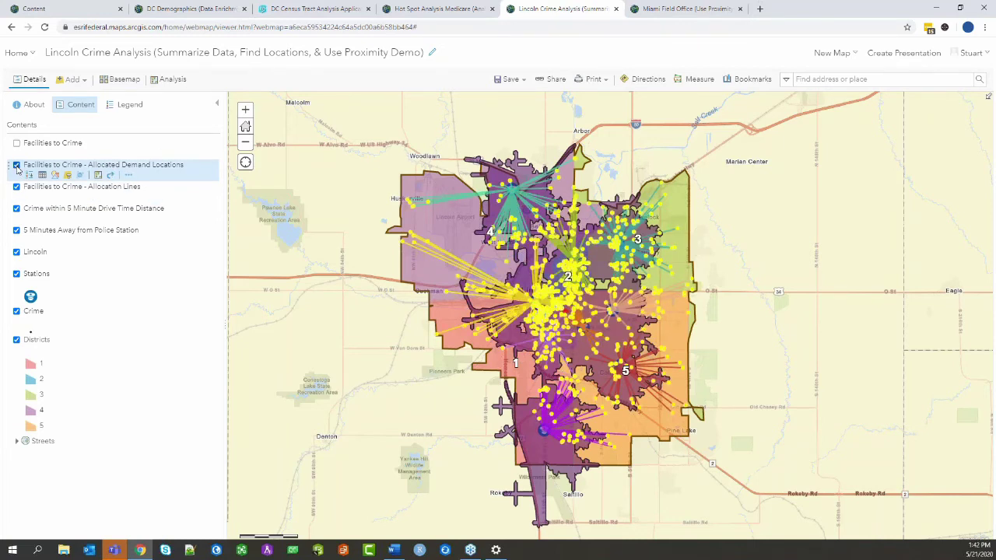
click(16, 165)
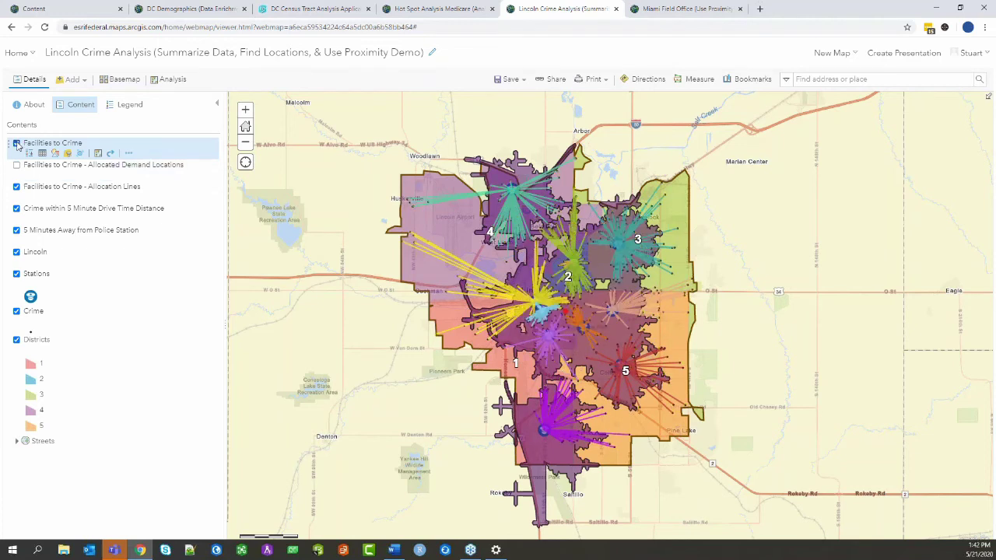
click(16, 143)
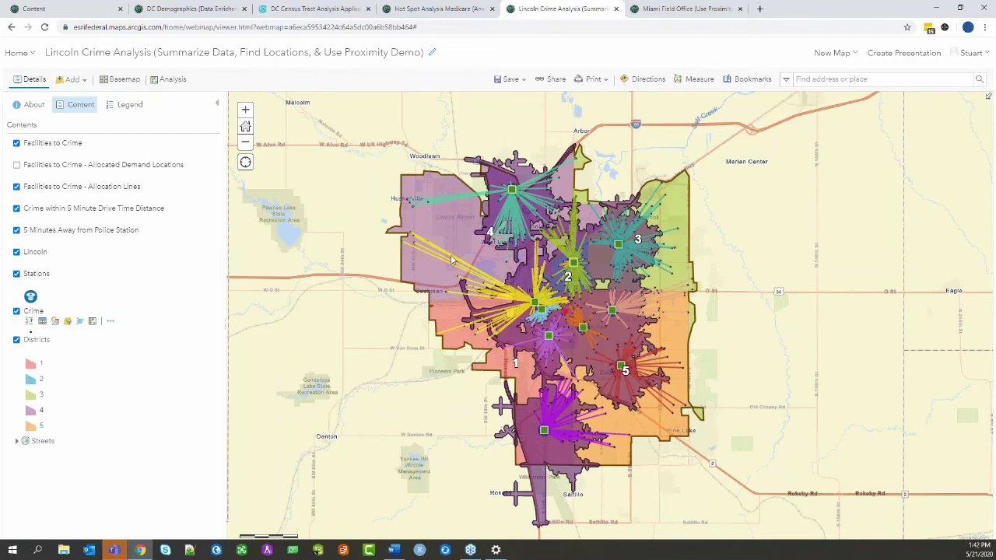
click(434, 201)
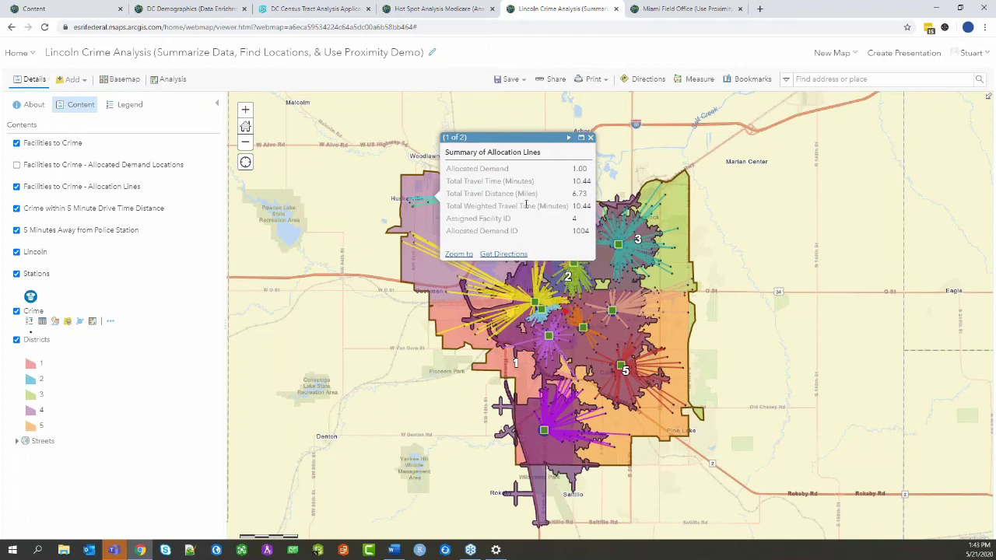
Step: Dismiss the allocation line summary popup to reveal the full Lincoln allocation map
click(590, 137)
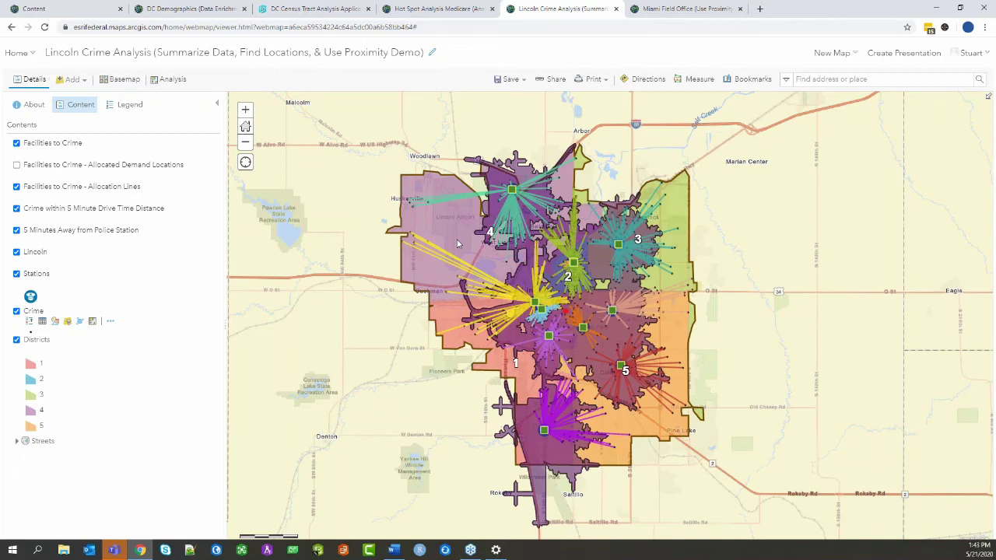
Step: Switch to the Miami Field Office map and show its analysis tool categories
click(669, 8)
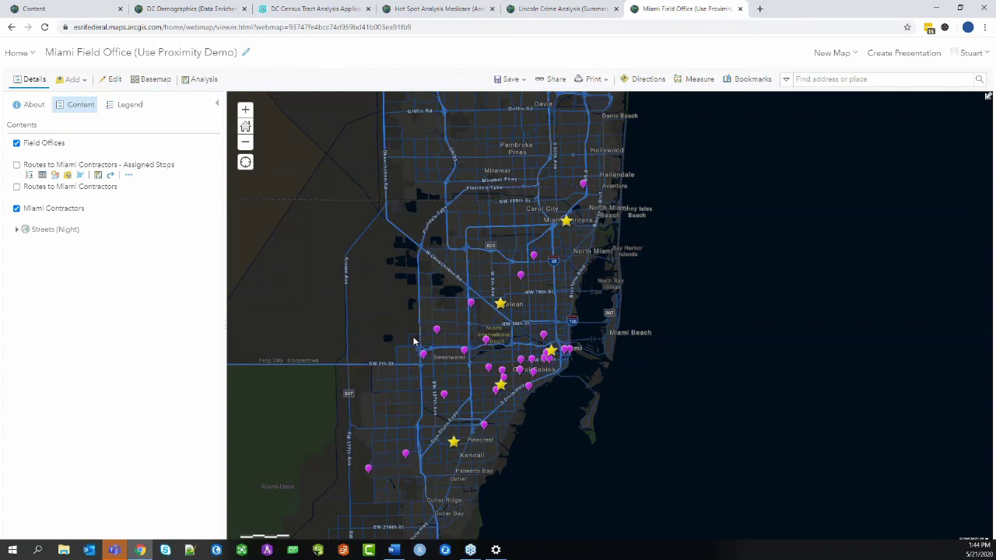
click(199, 80)
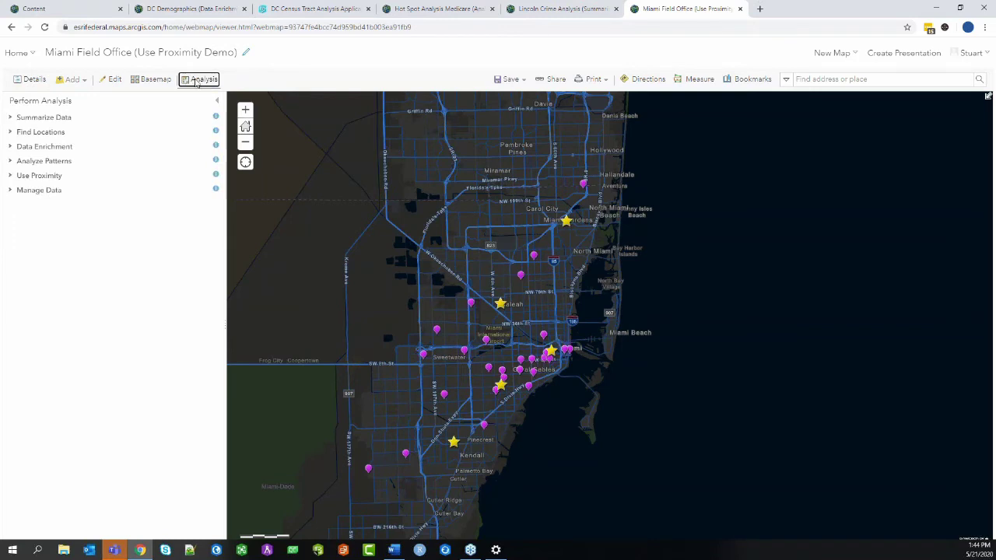
Step: In Plan Routes, use Miami_Contractors as stops and start routes at Field Offices
click(39, 176)
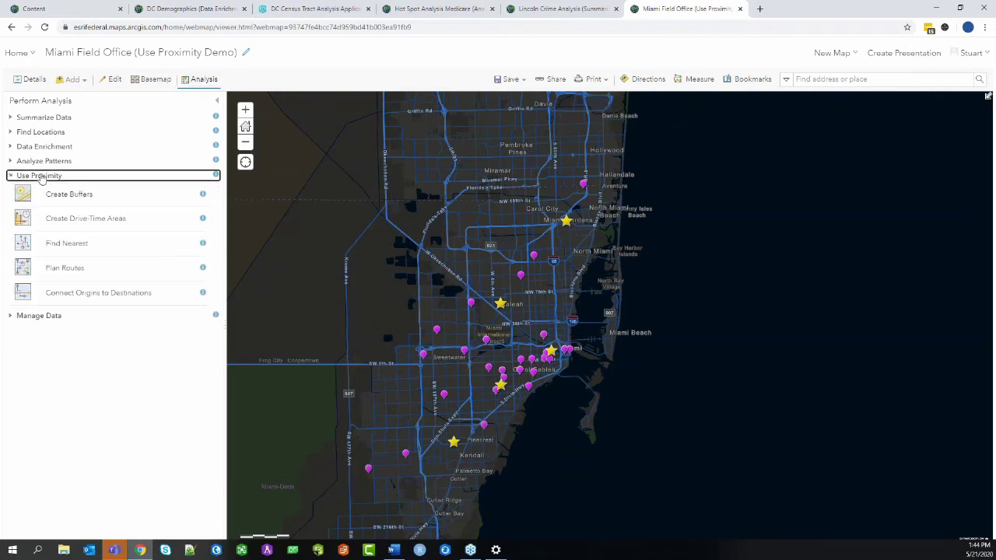
click(66, 267)
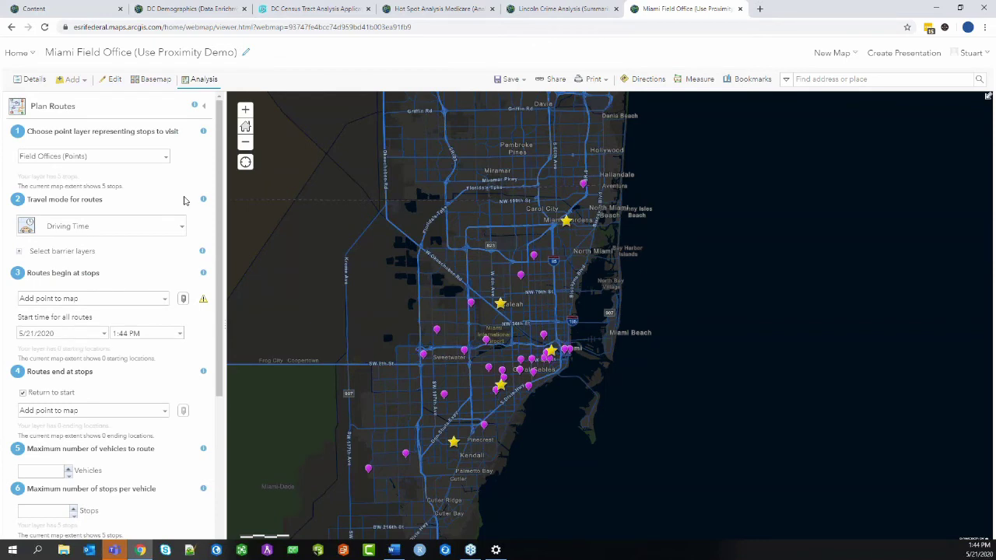
click(134, 162)
click(91, 187)
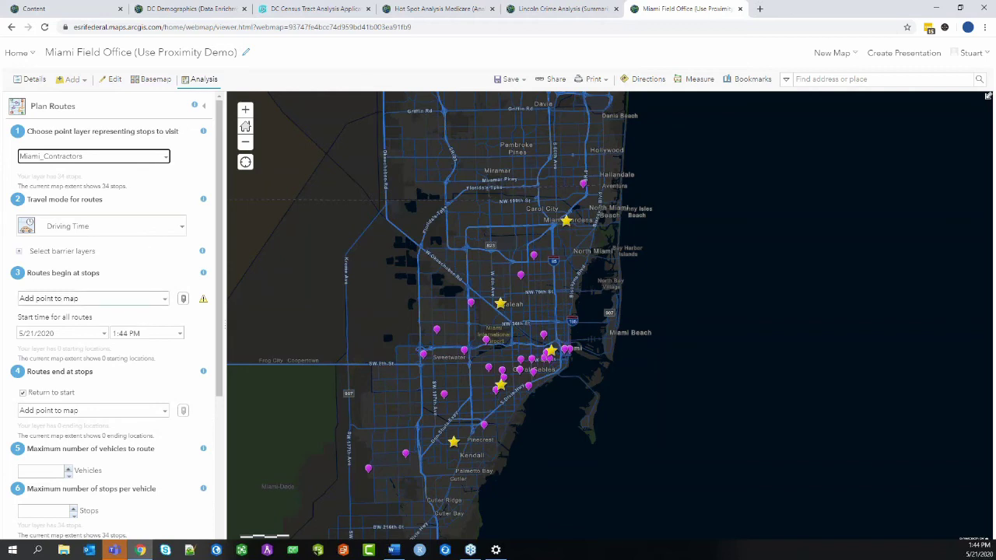
click(108, 304)
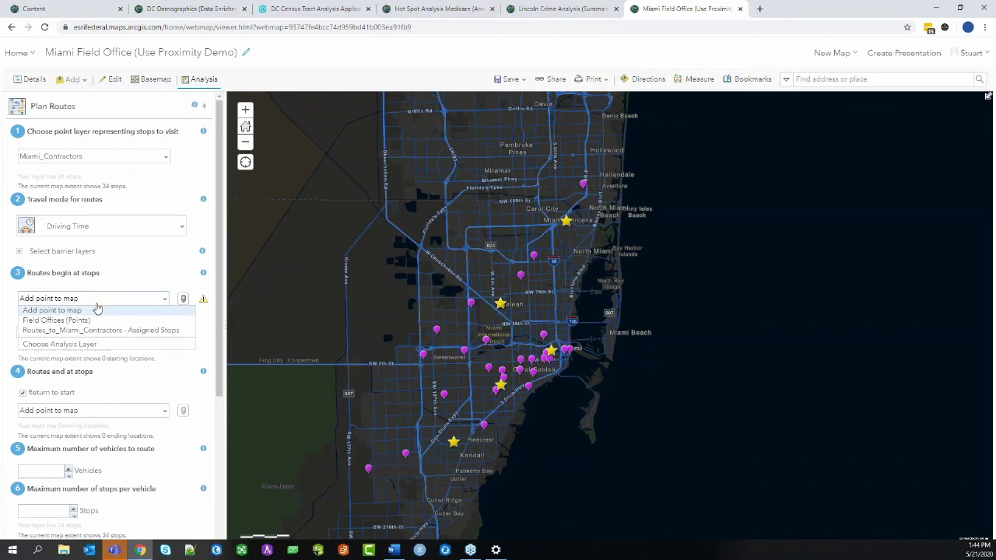
click(80, 321)
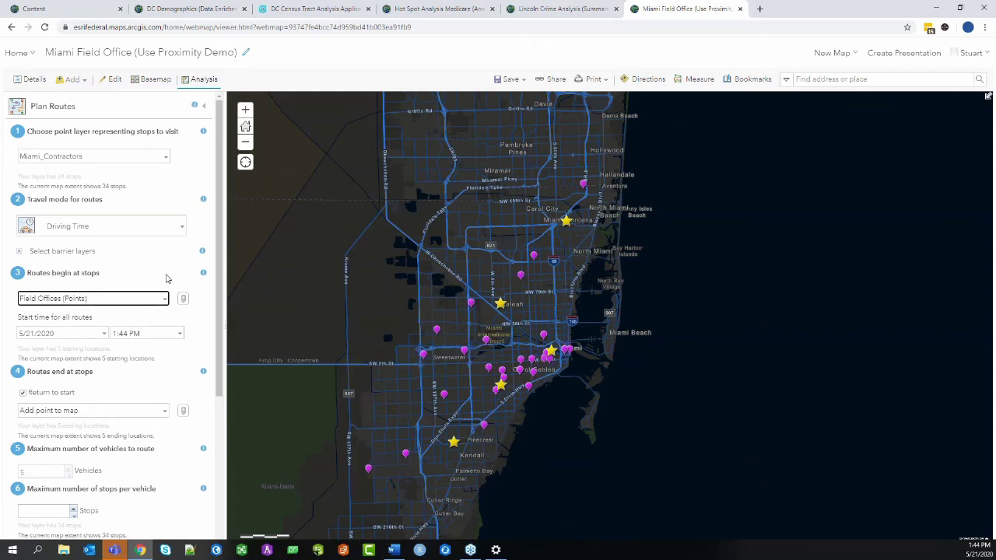
Step: Set the route start to 5/22/2020 at 9:00 AM
click(106, 336)
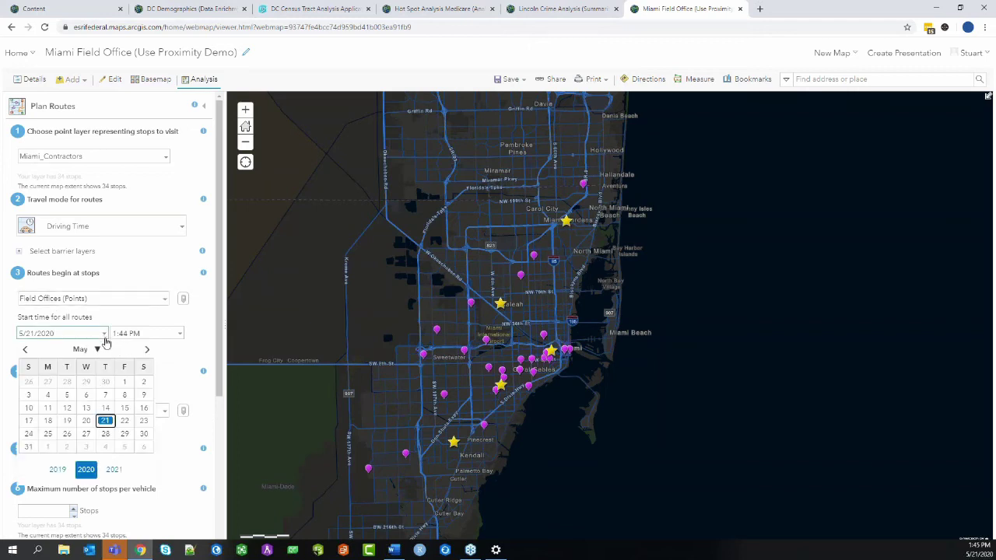
click(125, 421)
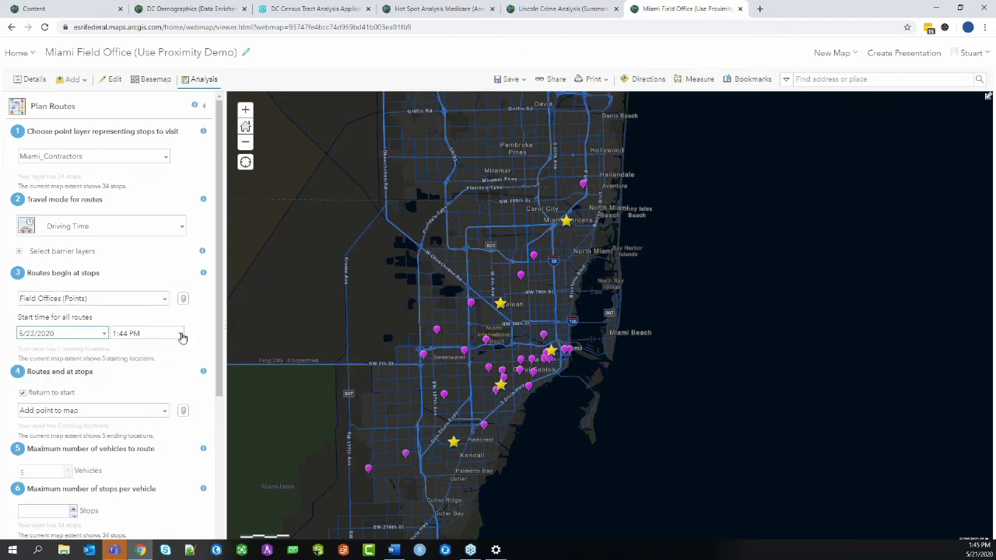
click(180, 334)
click(143, 97)
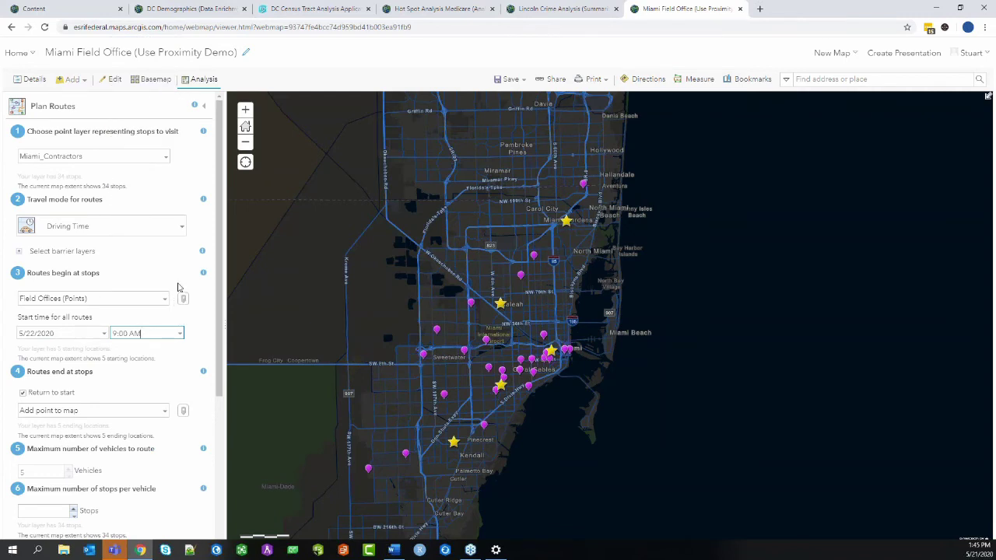
Step: Allow a maximum of 7 stops per vehicle and 30 minutes per stop
scroll(87, 296, down, 2)
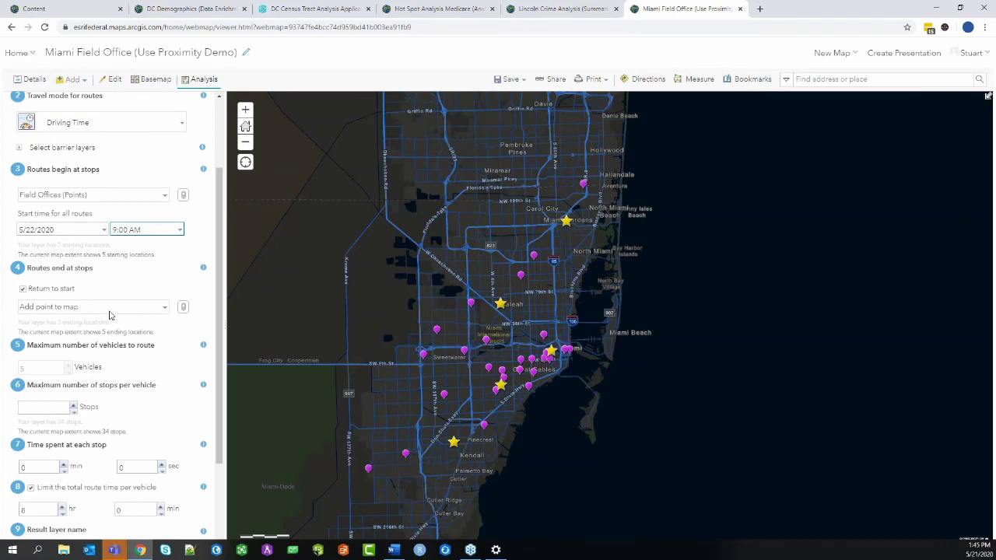
scroll(109, 314, down, 1)
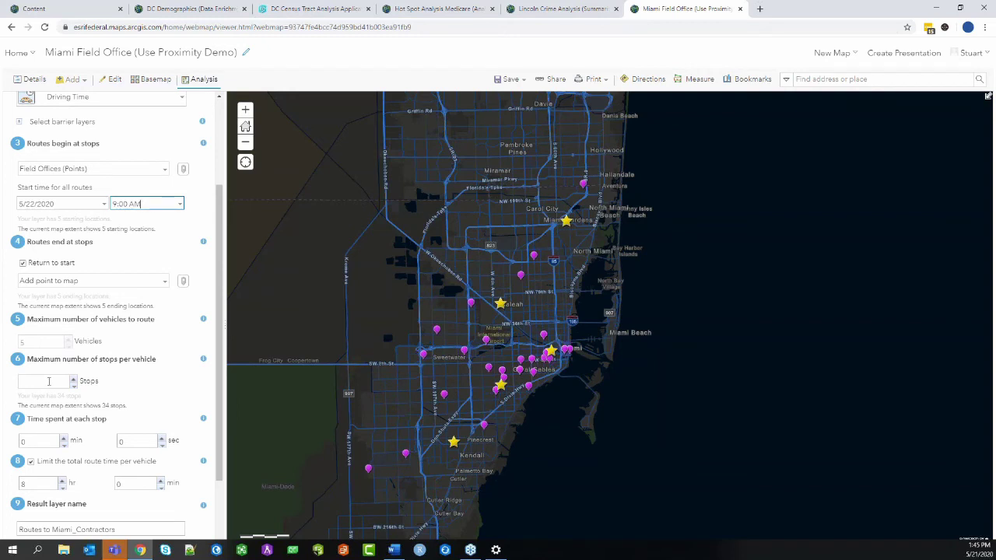
click(48, 381)
text(7)
scroll(148, 393, down, 1)
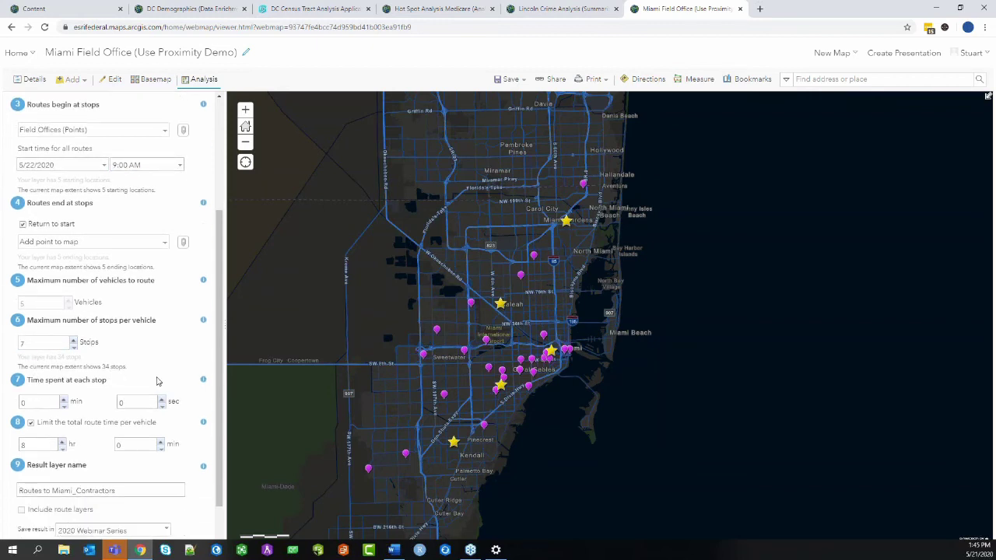
click(44, 401)
key(BackSpace)
text(30)
scroll(154, 365, down, 1)
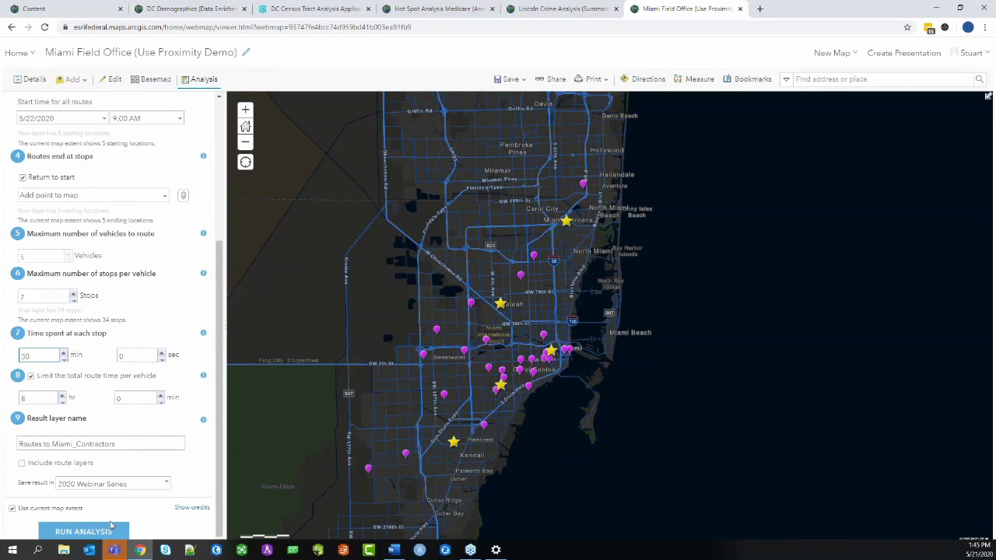
Step: Turn on Assigned Stops and Routes to Miami Contractors, then check and close one route's summary
click(35, 81)
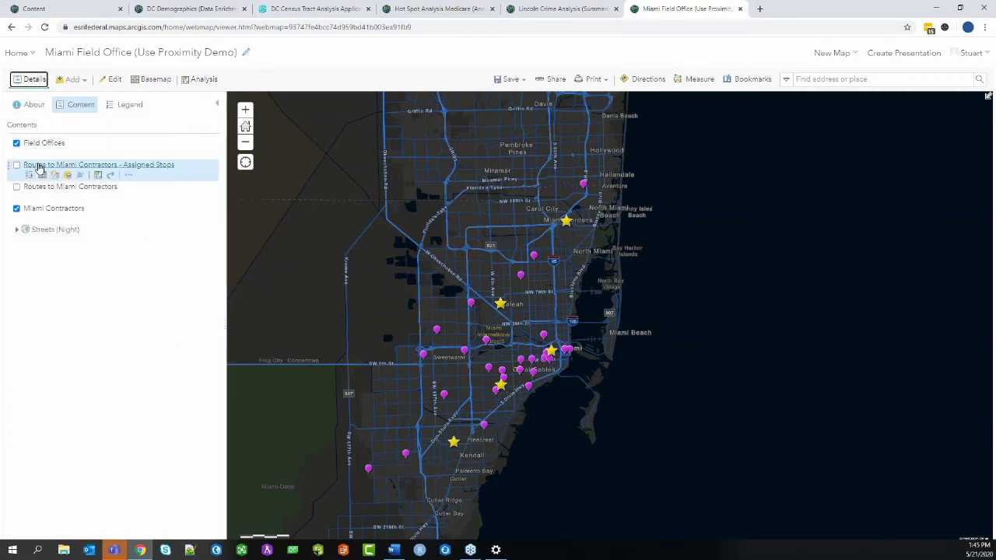
click(16, 167)
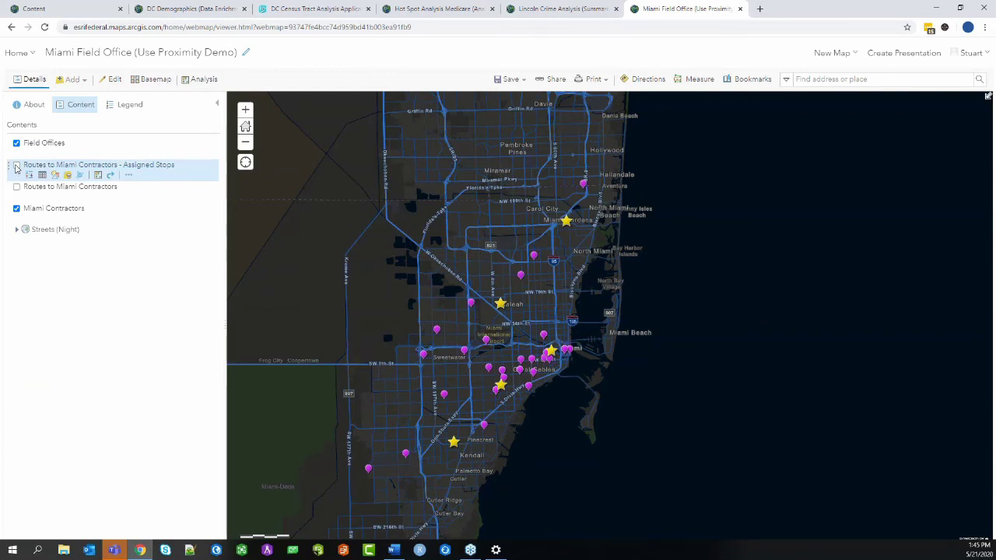
click(16, 186)
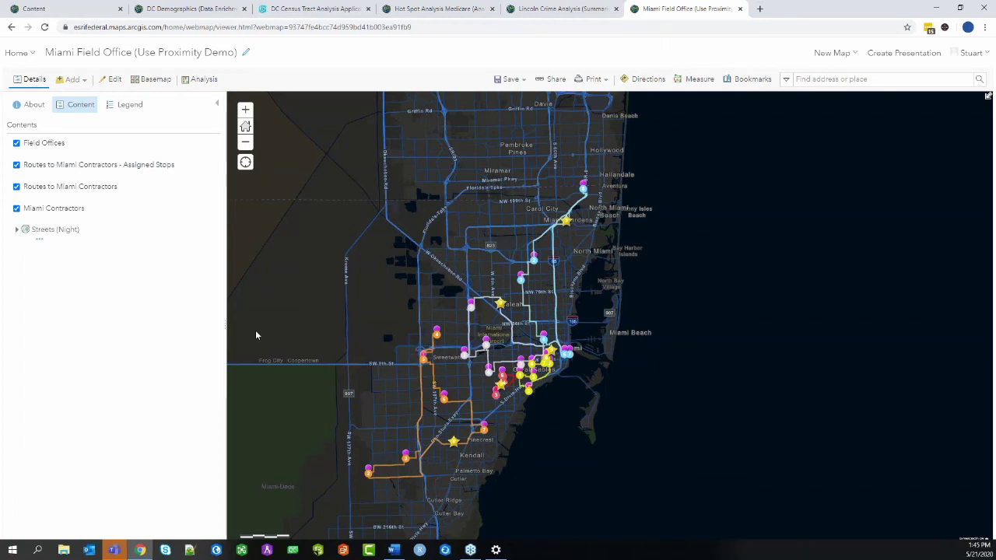
click(512, 327)
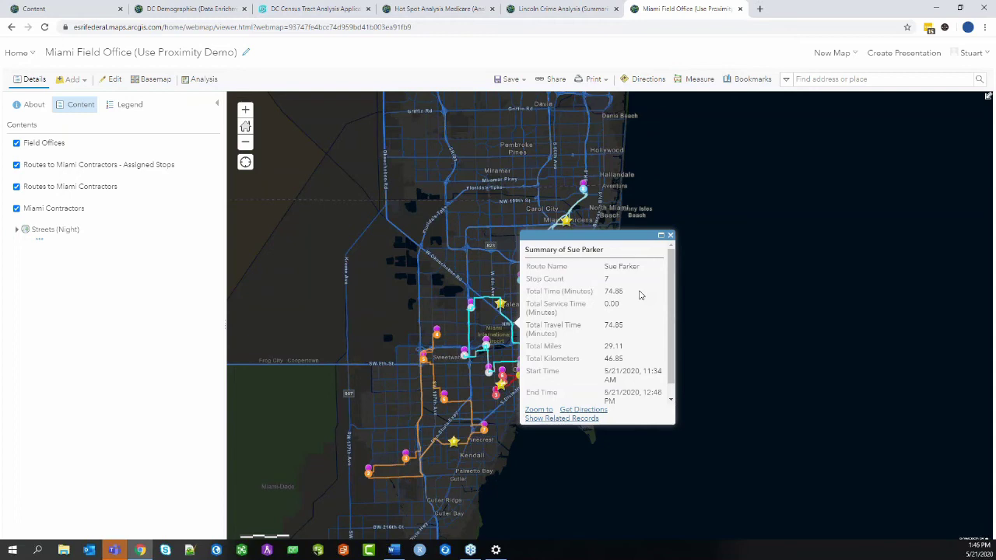
click(670, 235)
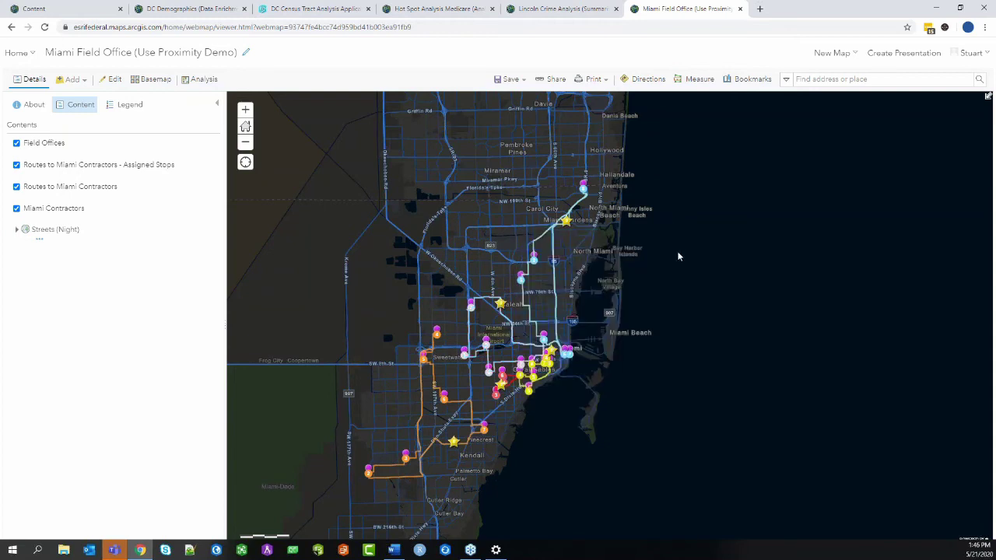